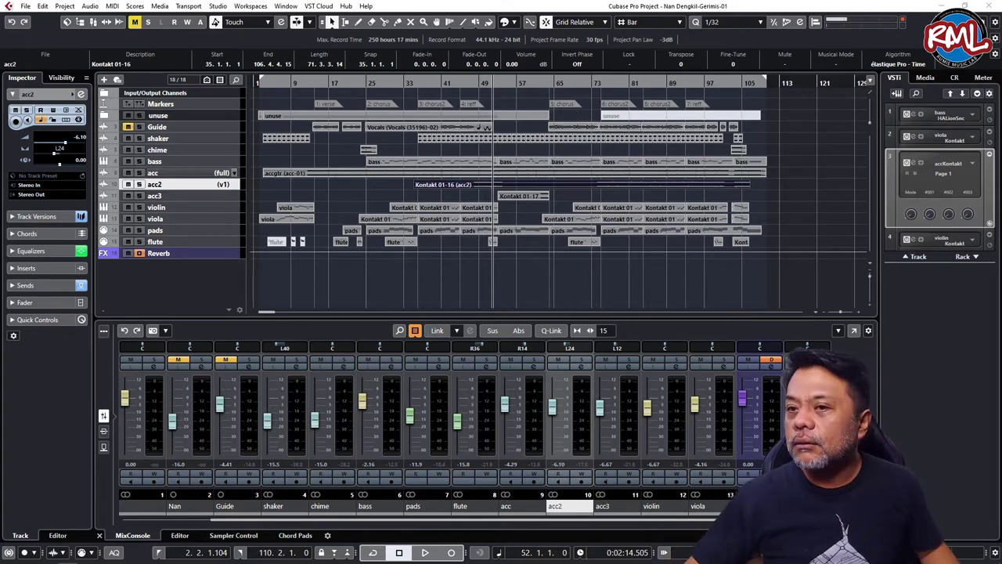
Add a mono audio track named AccSolo below the Reverb track, using Mono In and Stereo Out
click(219, 254)
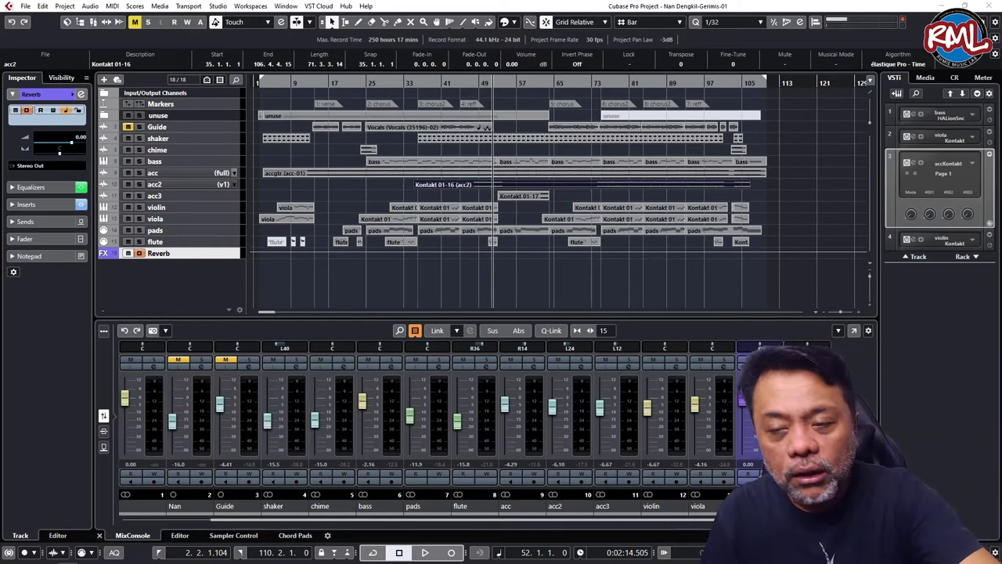
click(176, 281)
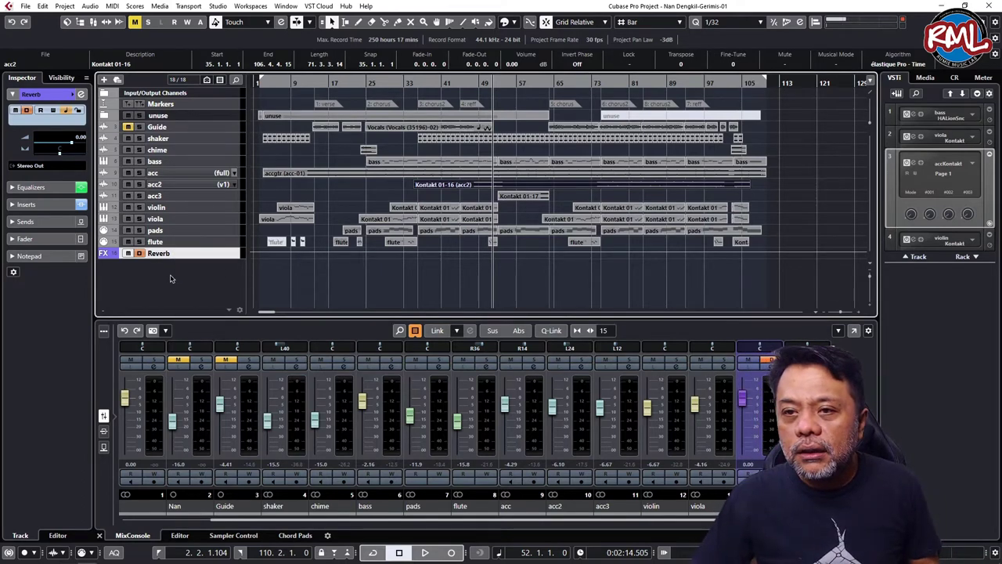
right_click(171, 278)
click(197, 283)
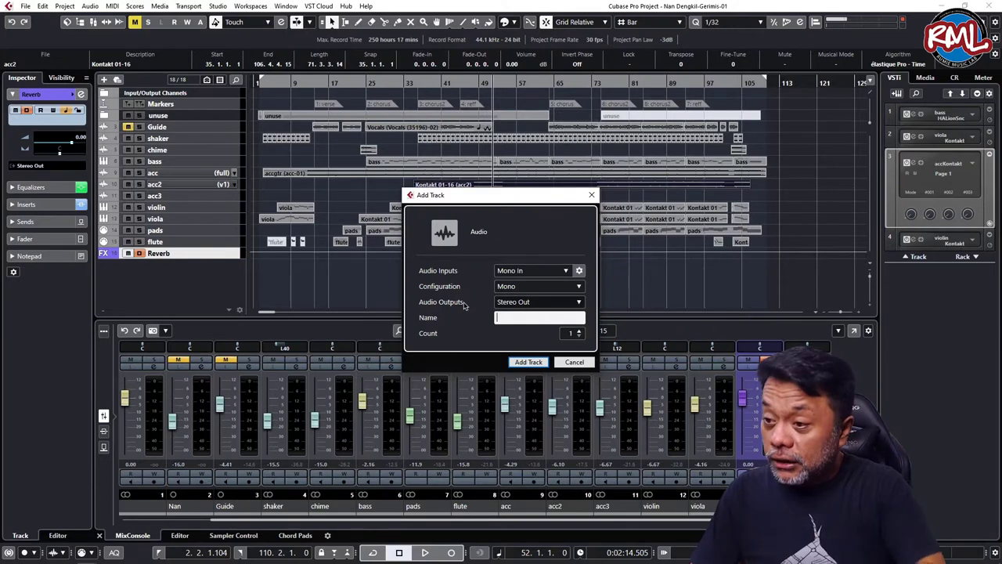
text(AccSolo)
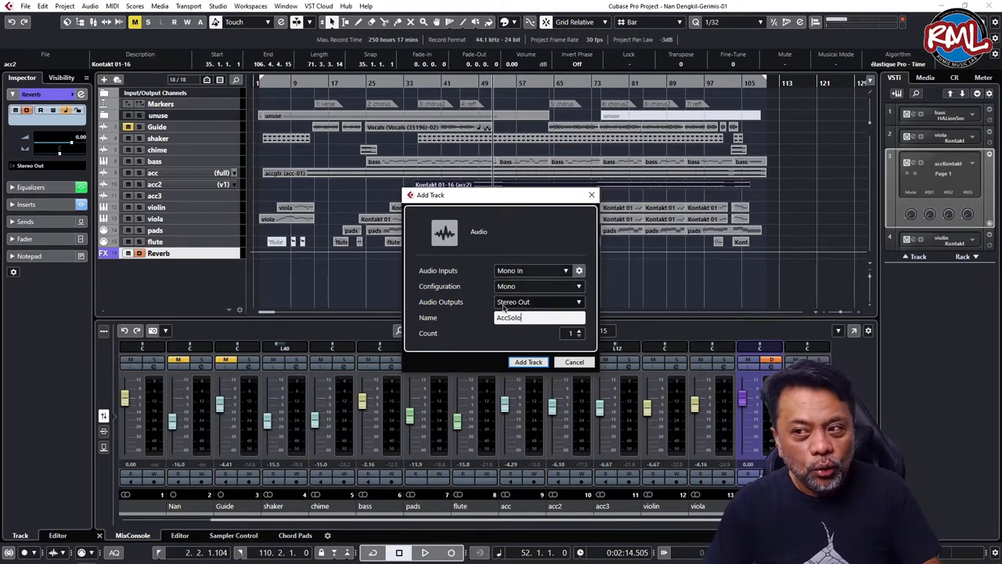
click(527, 362)
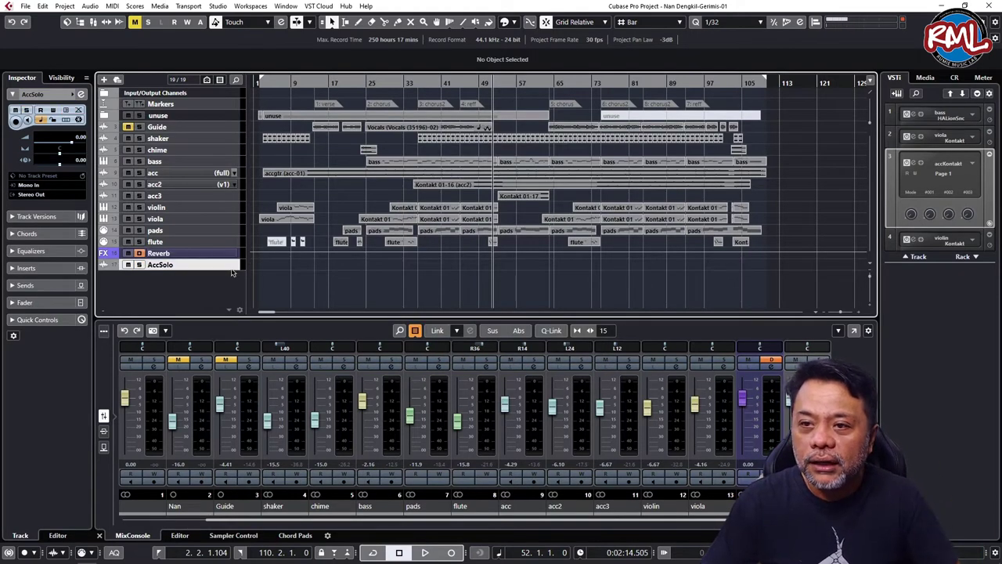
Enlarge the AccSolo track and load the Steinberg Tuner in its first insert slot, then close the channel settings
drag(234, 270, 234, 302)
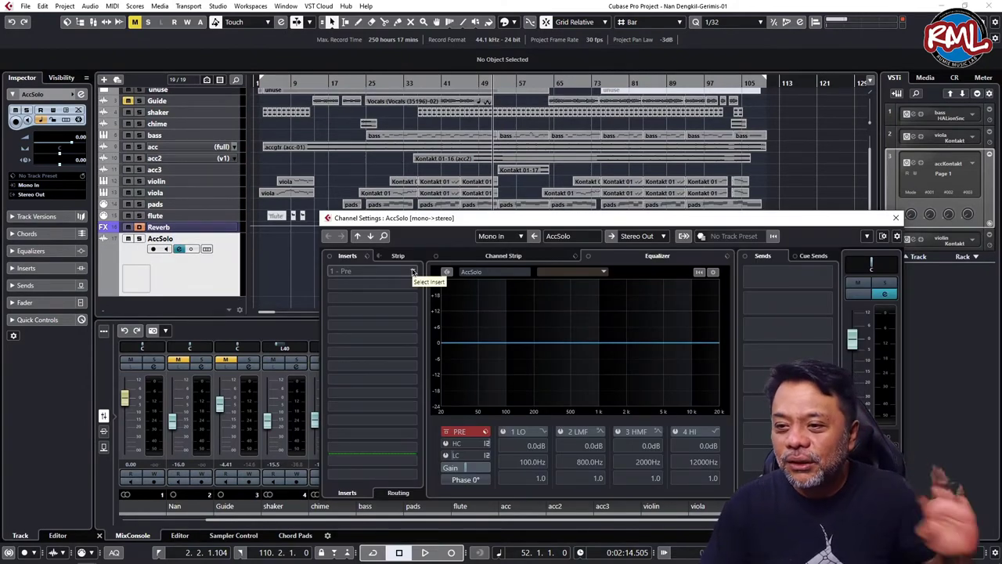
click(412, 271)
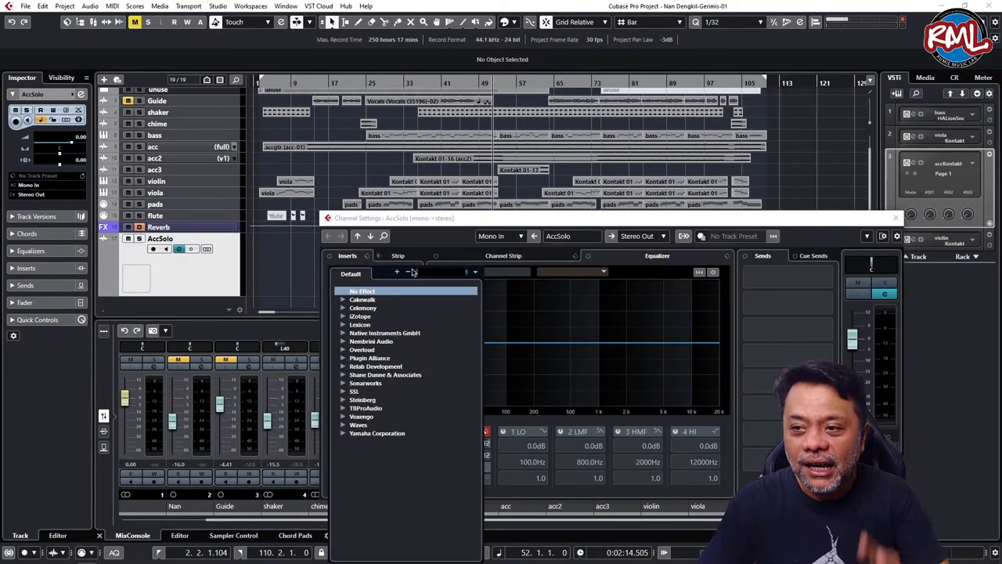
text(tuner)
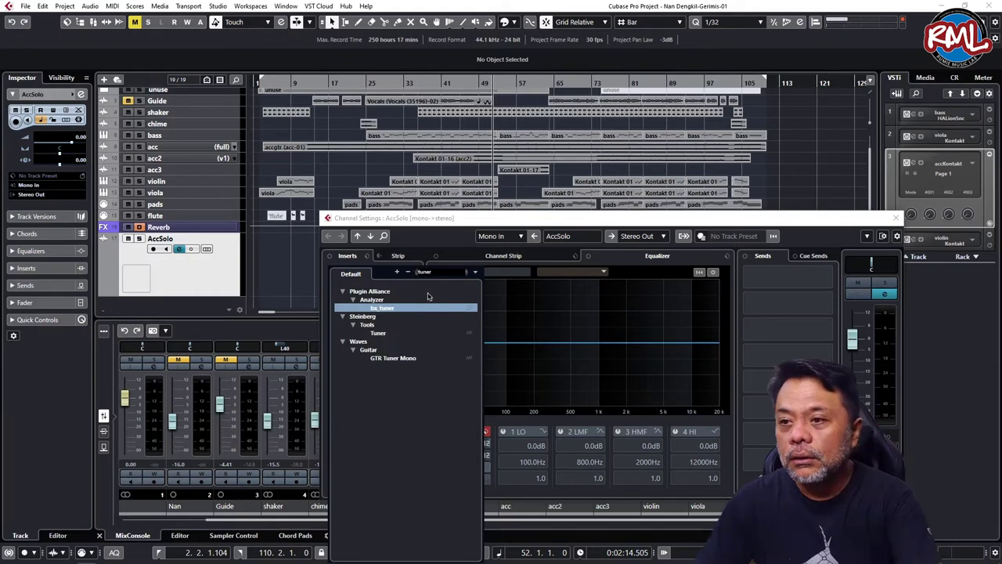
click(387, 334)
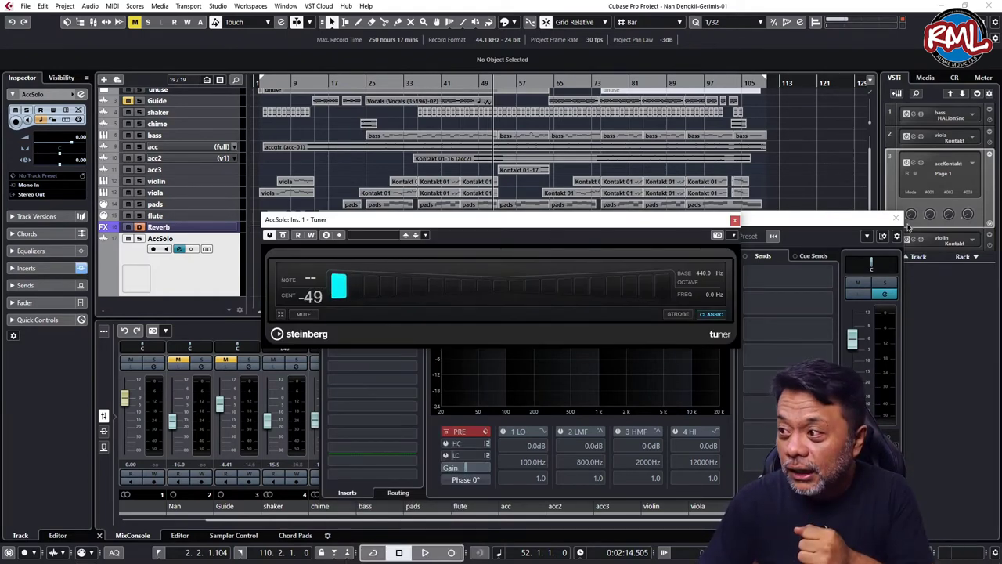
click(897, 218)
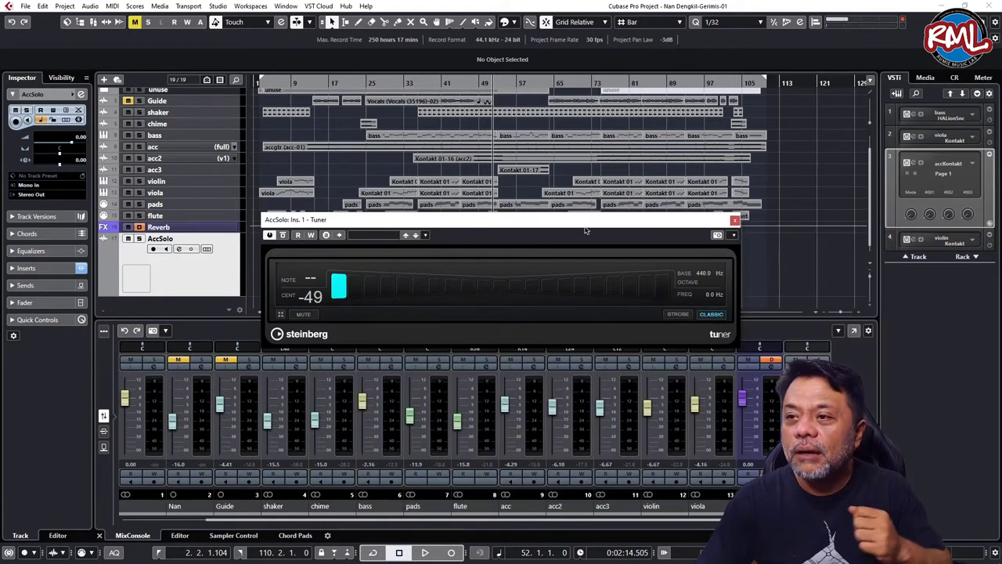
drag(575, 222, 569, 154)
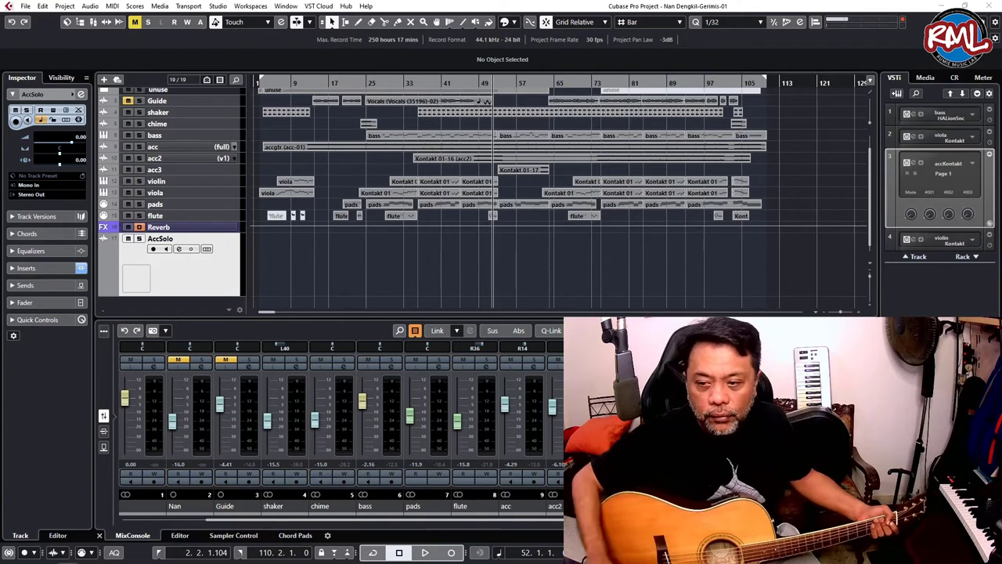
Monitor the guitar input through AccSolo's Tuner to check the tuning, with the channel level at -8.87
click(179, 249)
drag(524, 153, 521, 93)
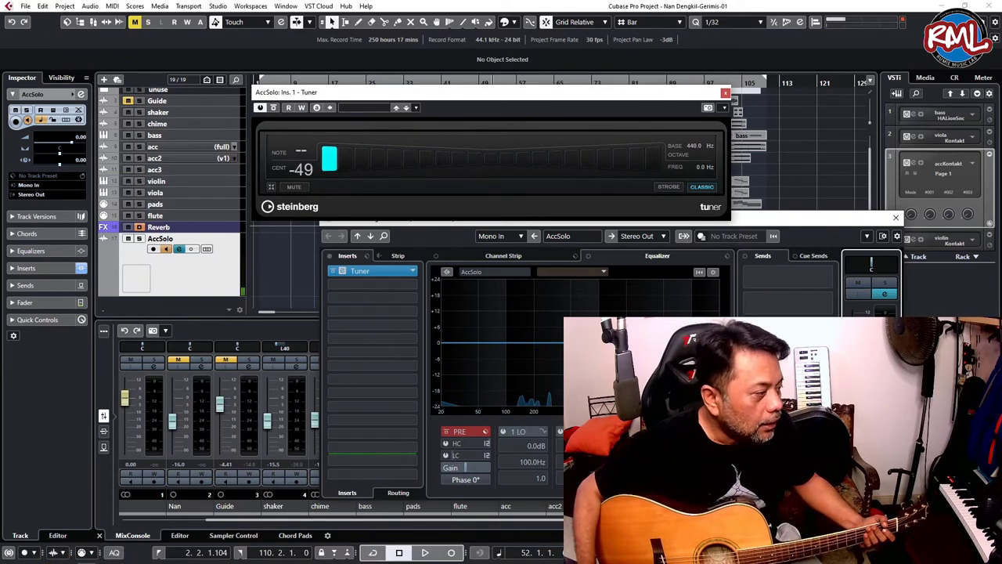
click(724, 93)
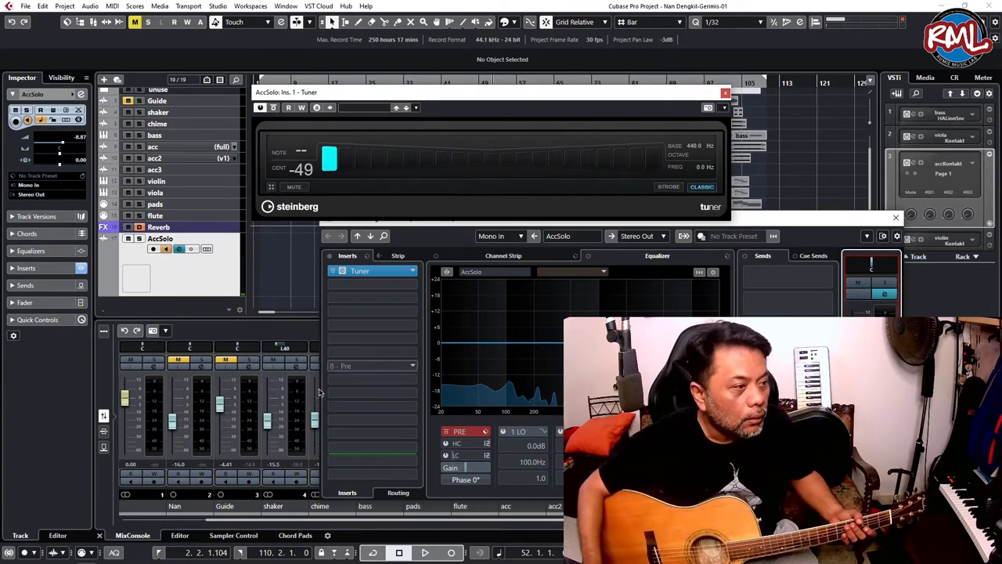
click(725, 93)
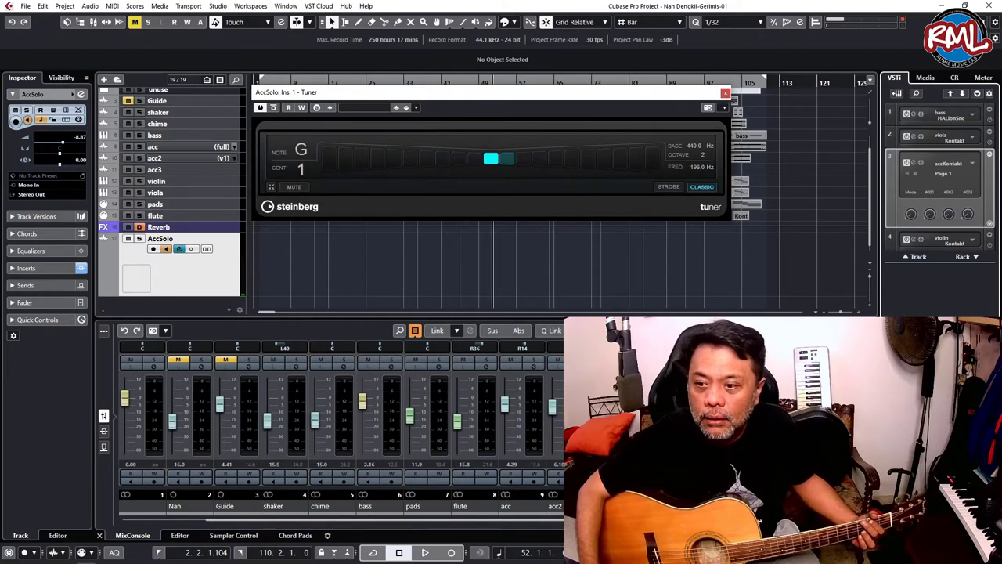
click(179, 249)
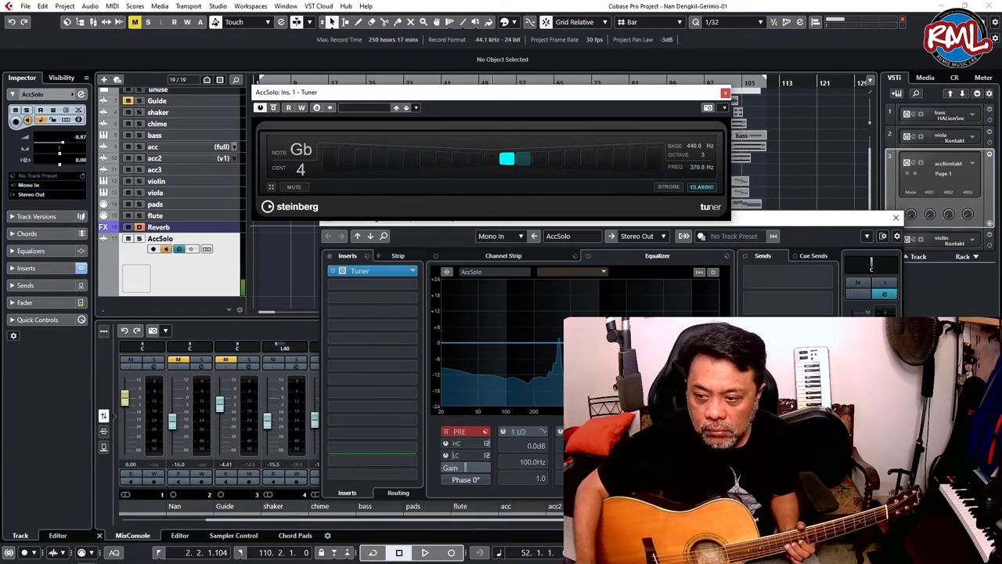
right_click(881, 337)
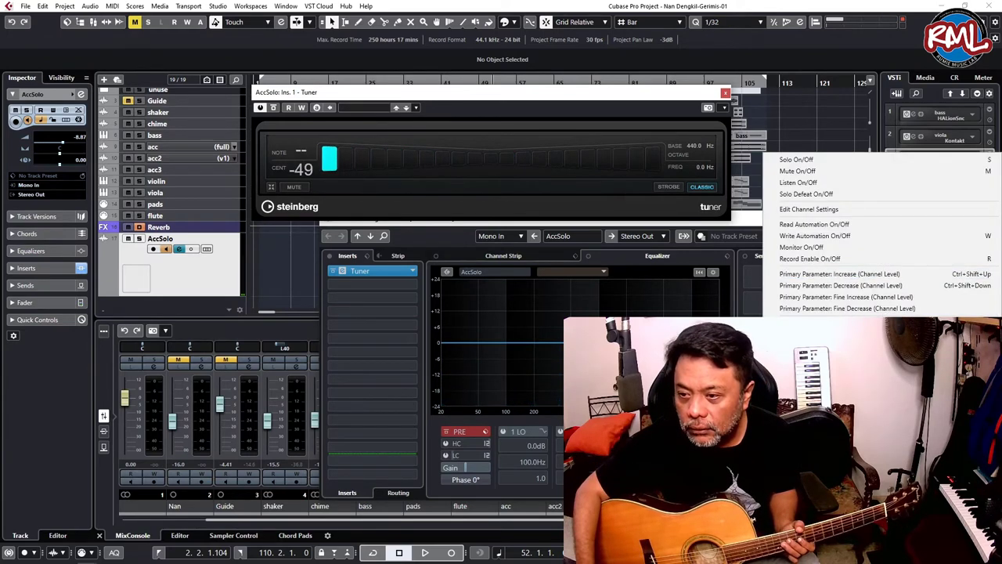
click(911, 305)
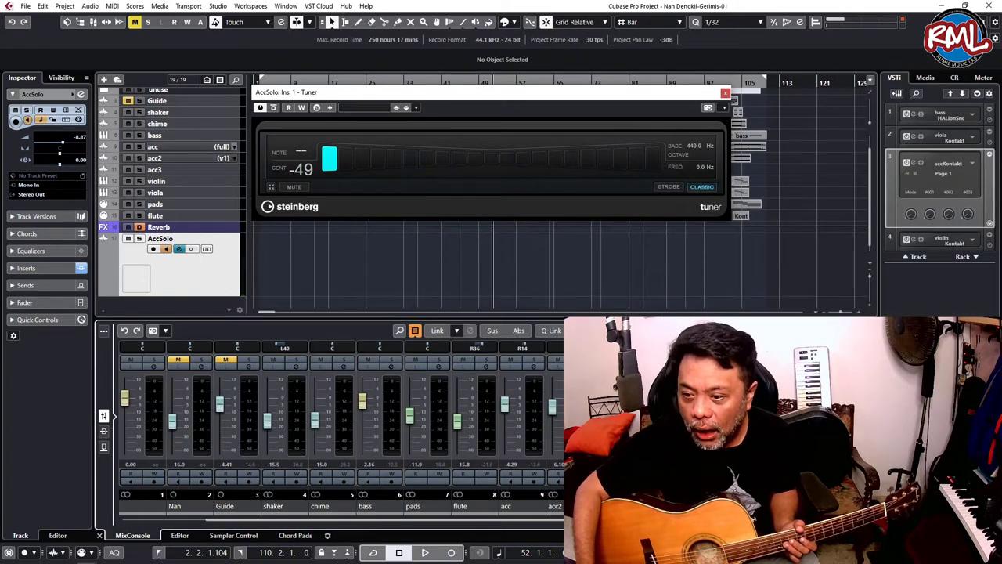
right_click(896, 392)
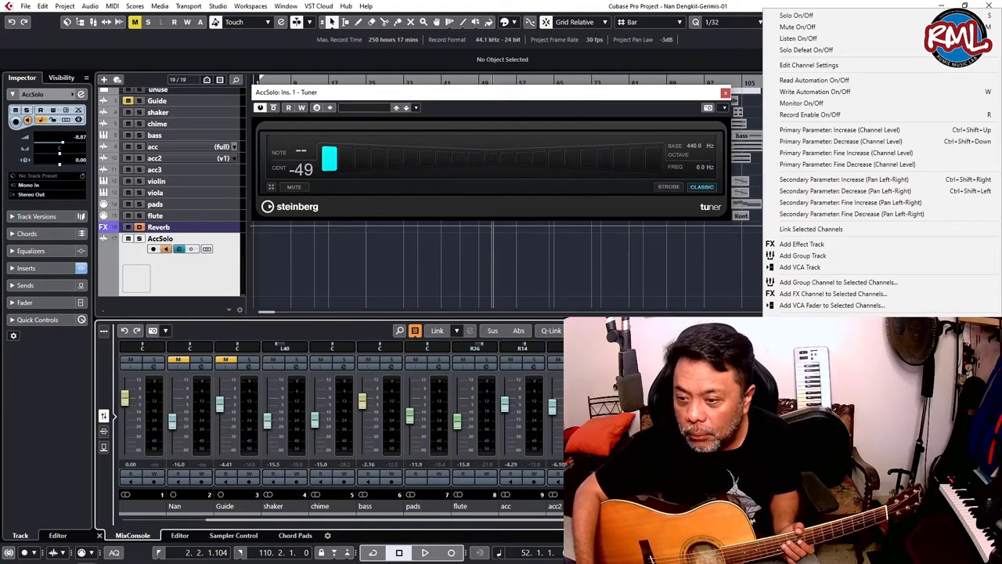
key(Escape)
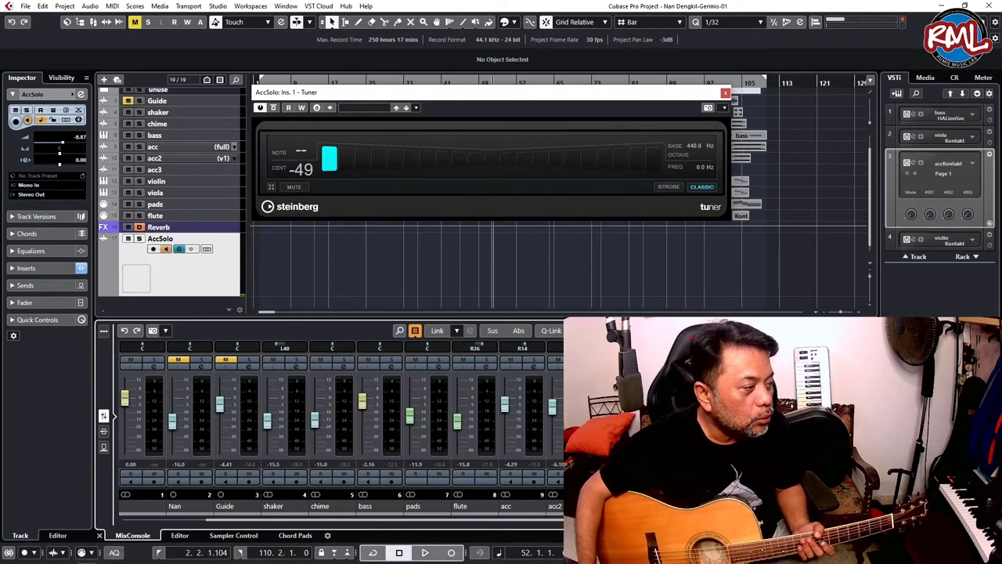
key(alt+Tab)
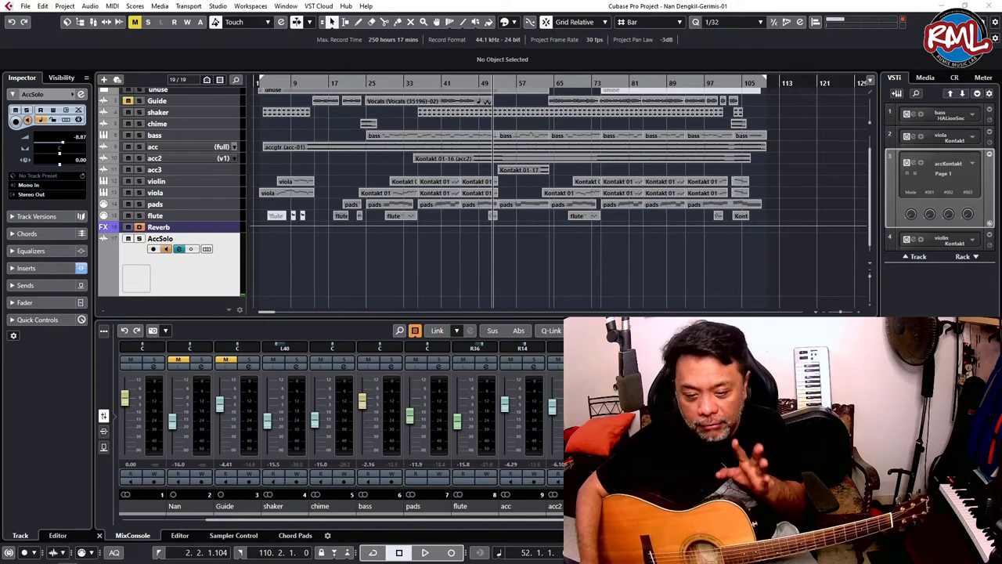
key(alt+Tab)
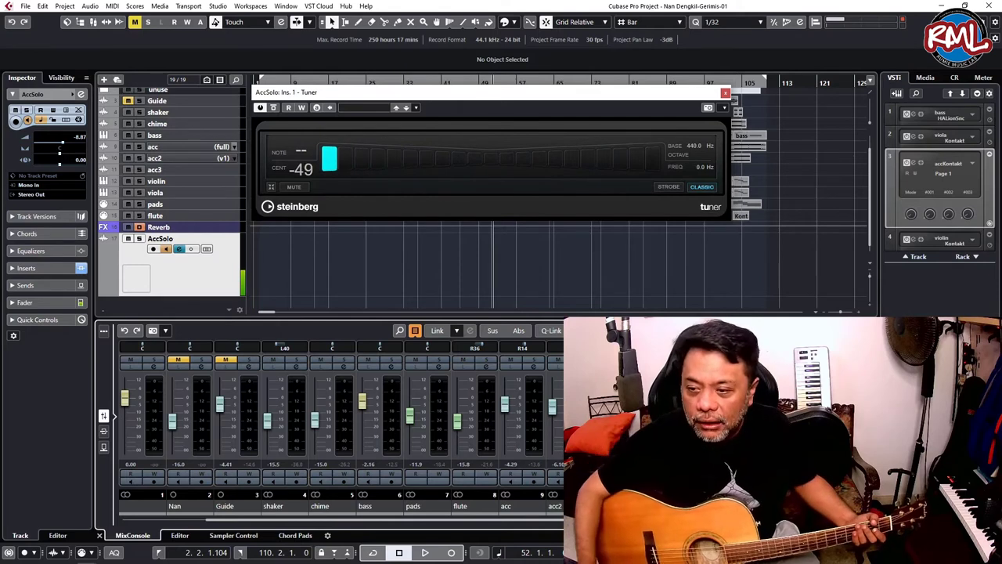
Activate a send from AccSolo to Reverb at -15.0 and enable the low-cut filter in the channel's pre section
click(679, 366)
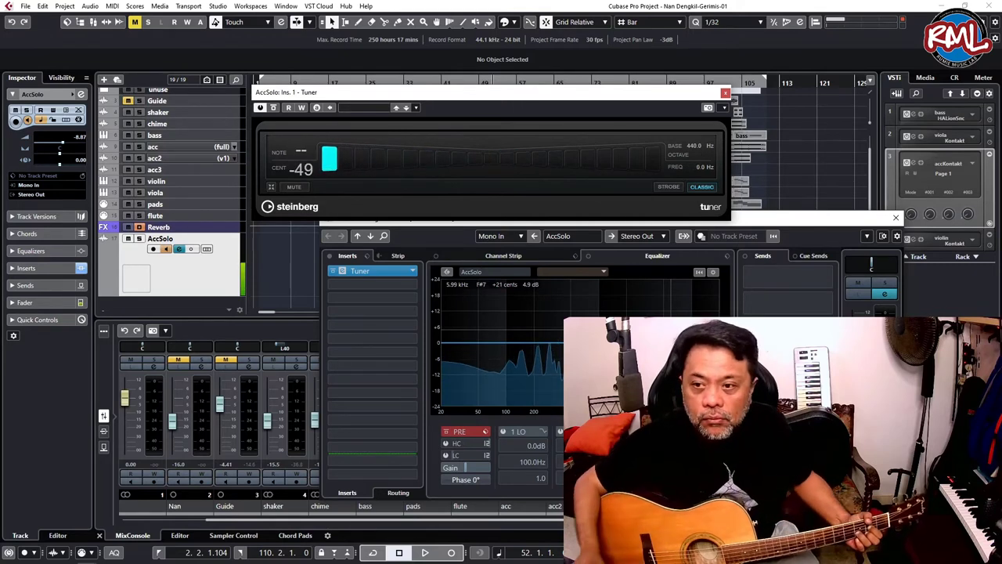
click(725, 94)
drag(586, 217, 384, 104)
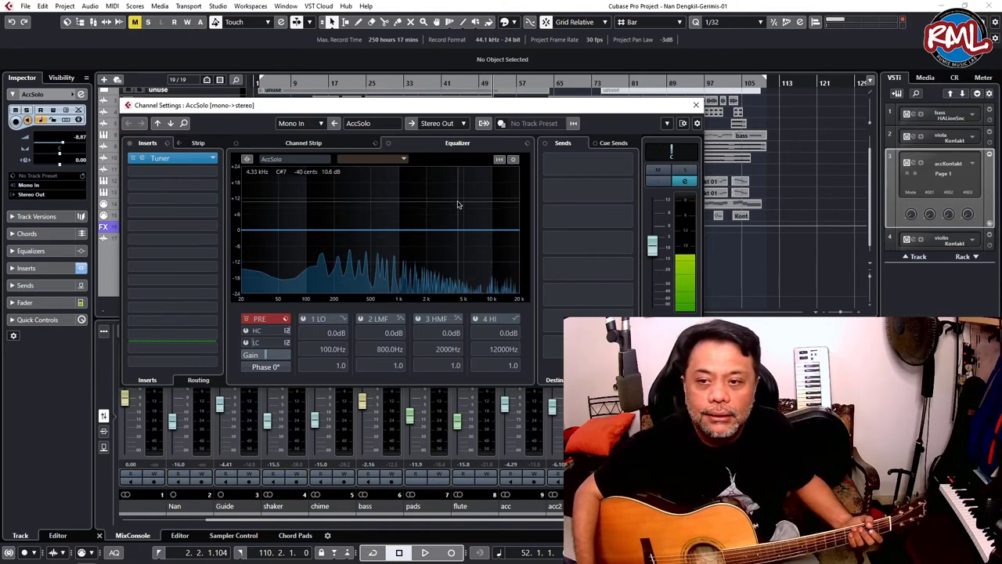
click(627, 163)
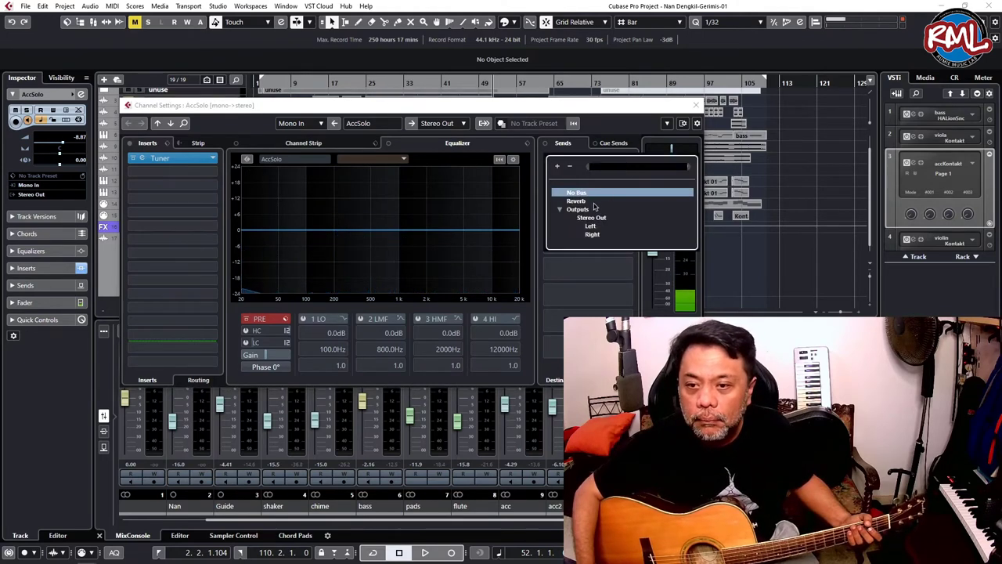
click(608, 199)
click(547, 157)
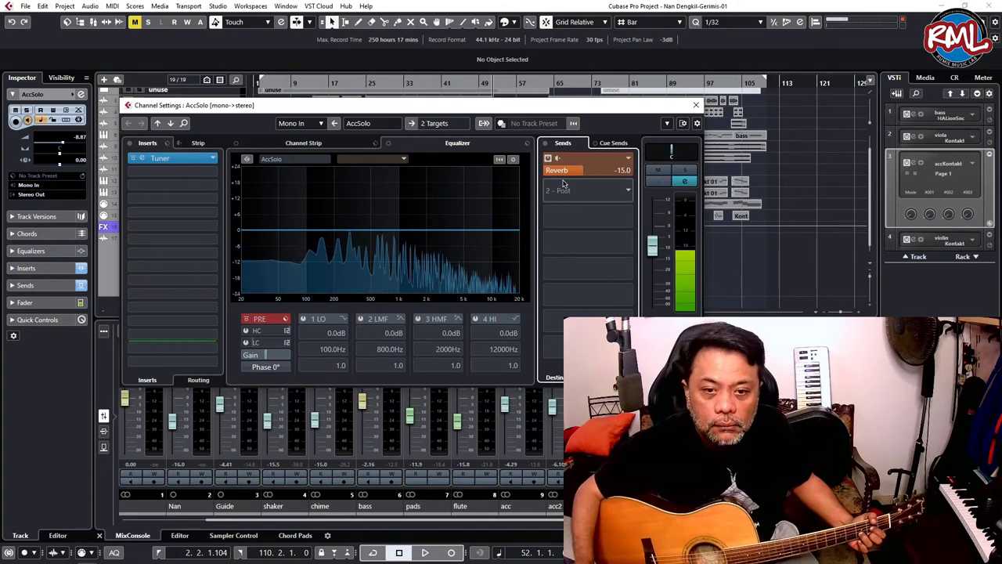
click(245, 342)
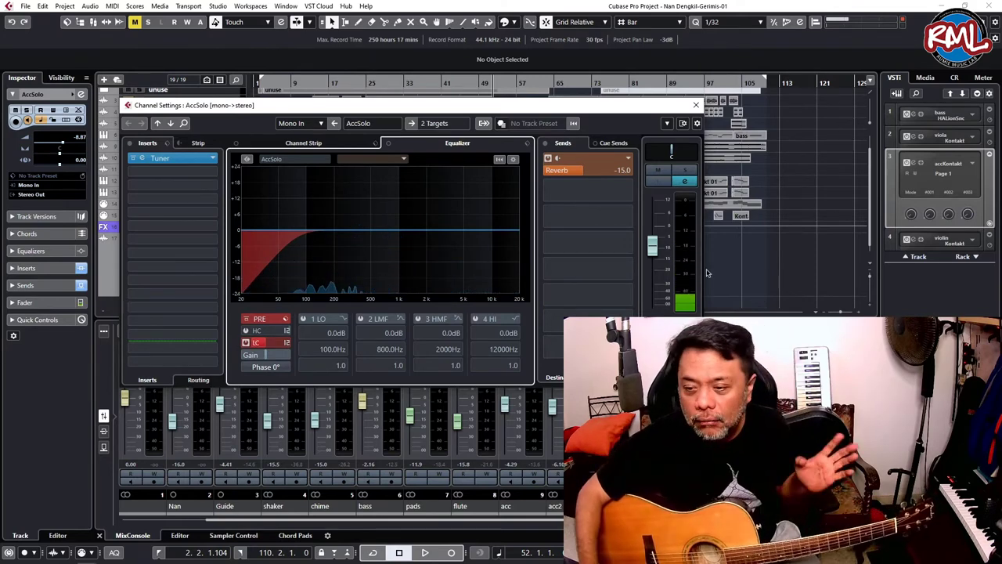
click(695, 105)
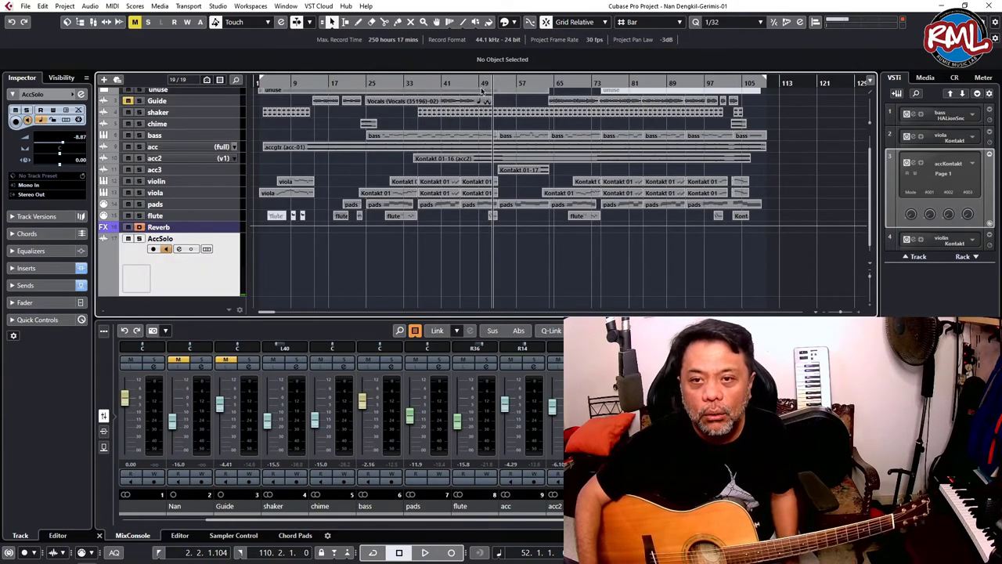
Place the playhead at bar 49 and review the low-cut frequency in AccSolo's channel settings
drag(478, 84, 478, 93)
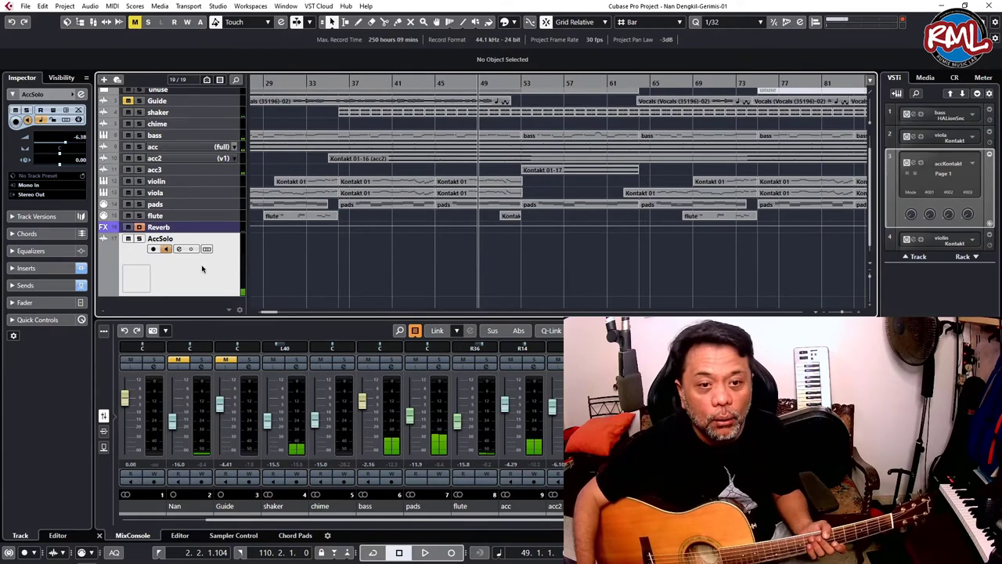
click(179, 249)
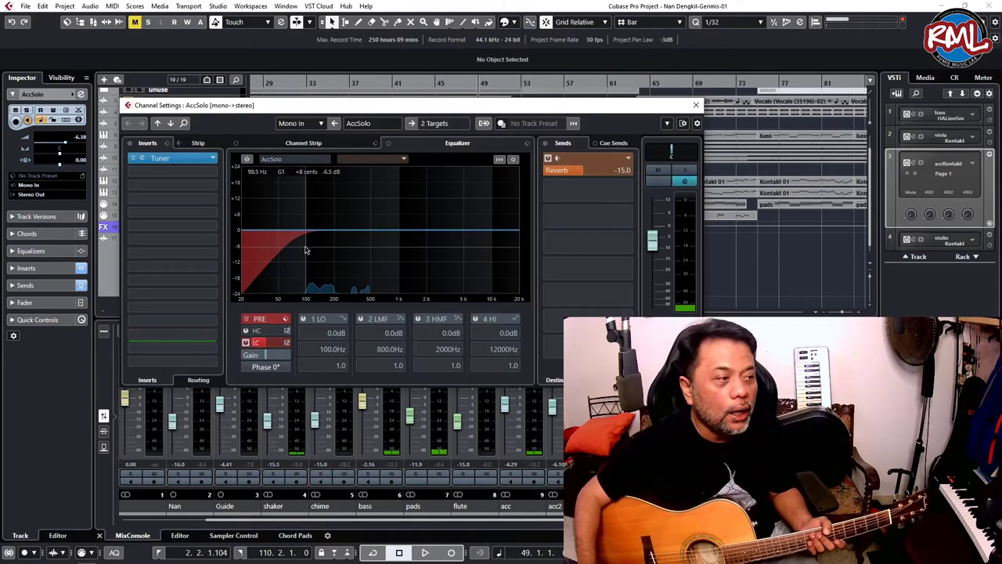
click(265, 345)
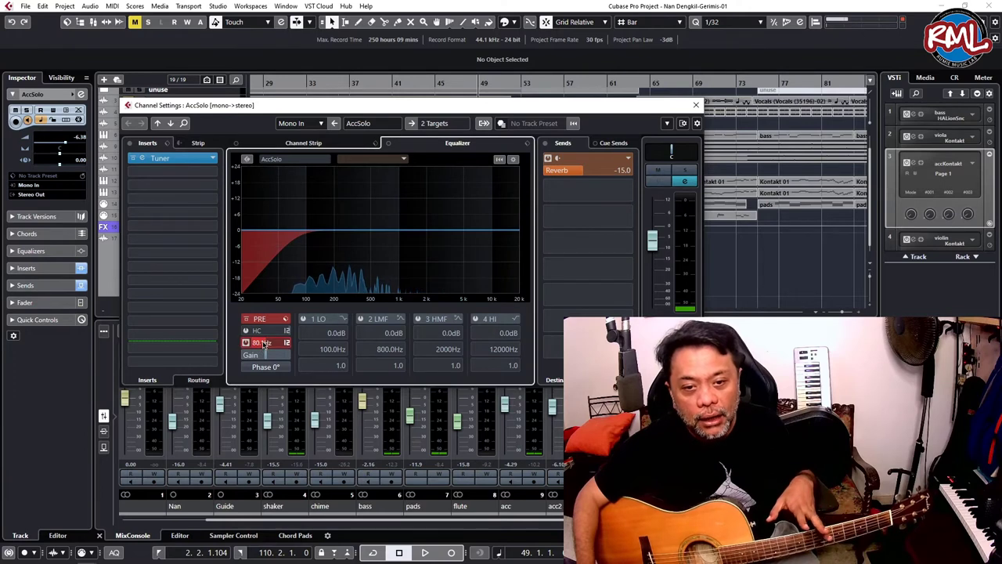
mouse_move(264, 344)
mouse_down()
mouse_move(276, 339)
mouse_move(266, 344)
mouse_up()
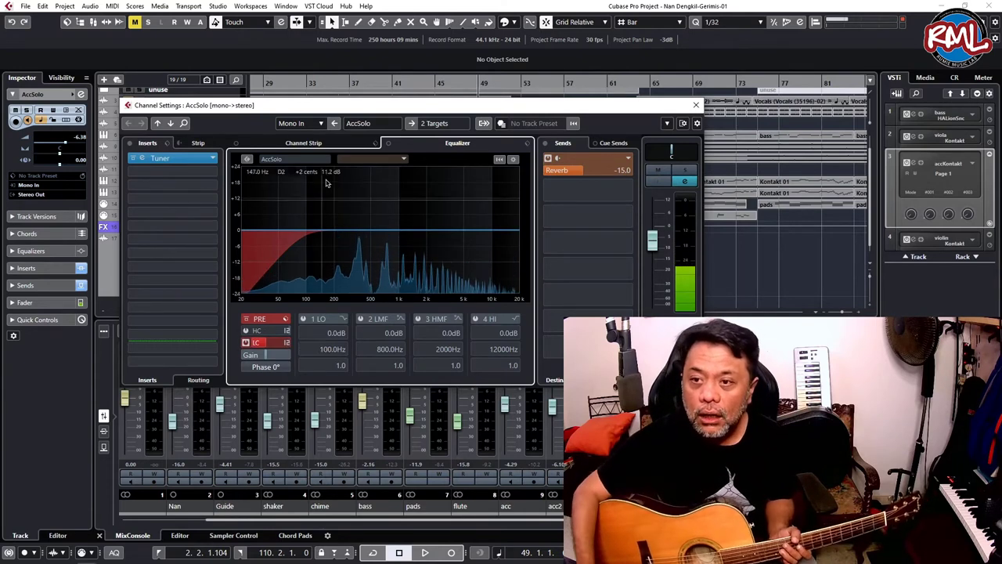
click(695, 105)
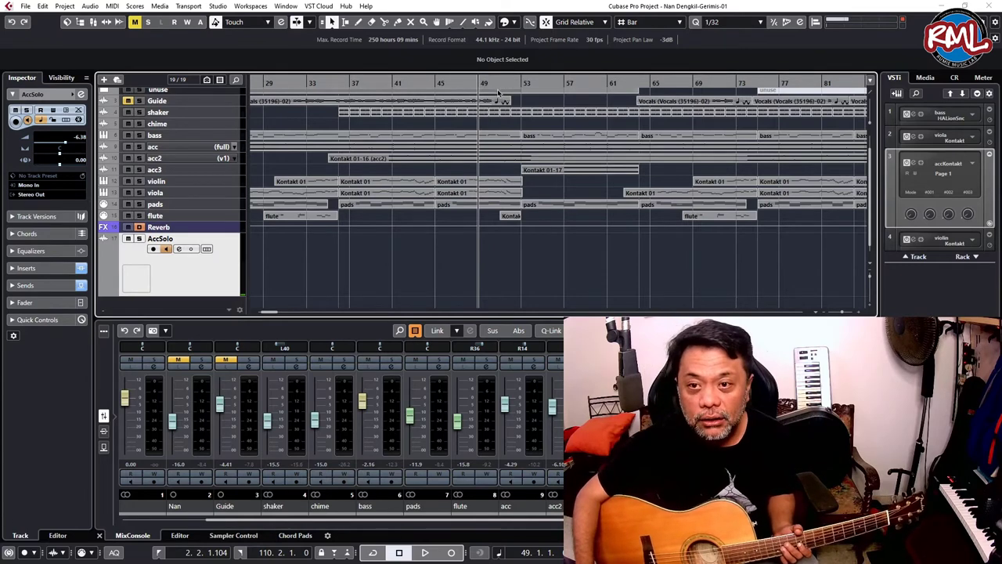
Place the playhead at bar 51 and play back the solo section to rehearse the guitar part with monitoring on
drag(500, 84, 499, 95)
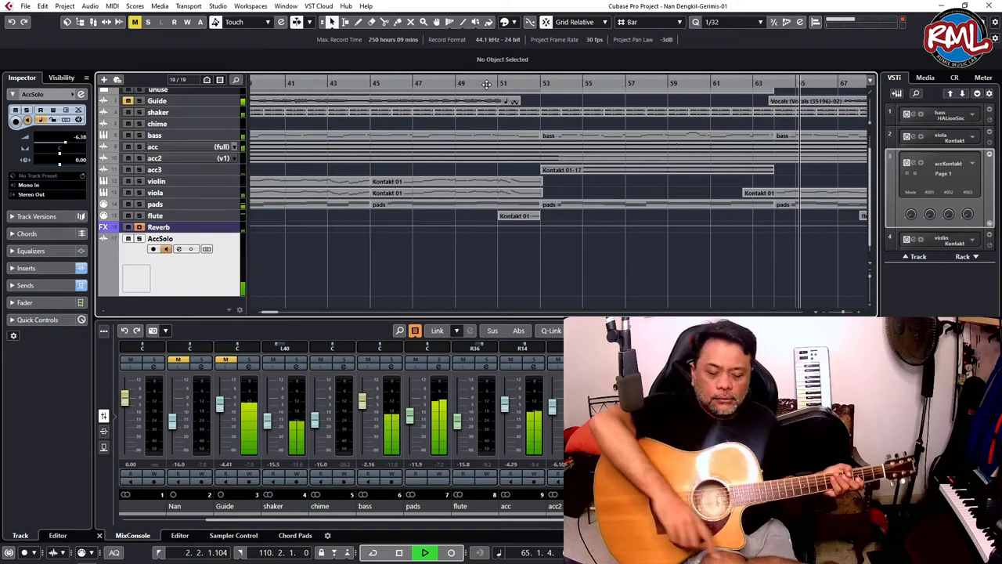
key(space)
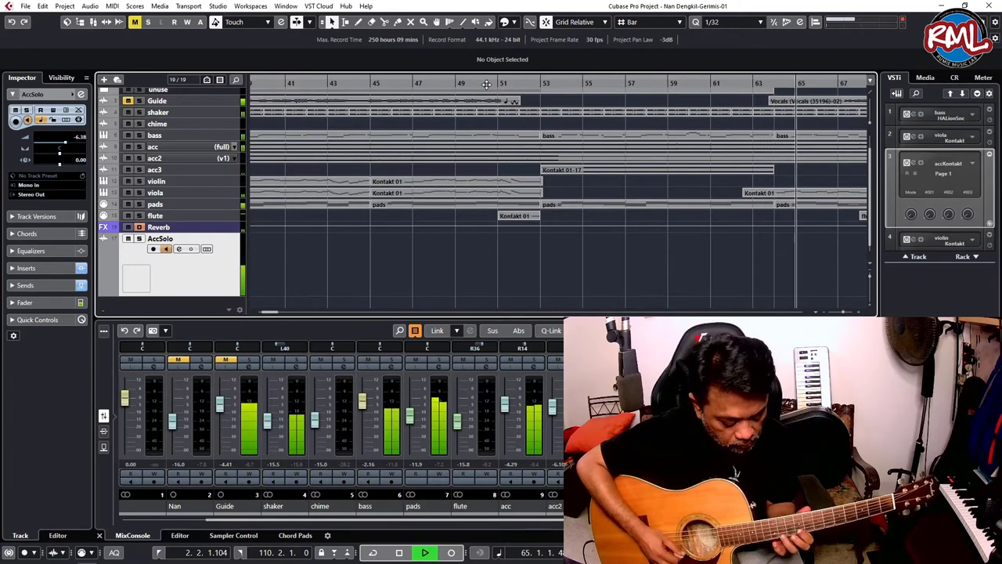
key(space)
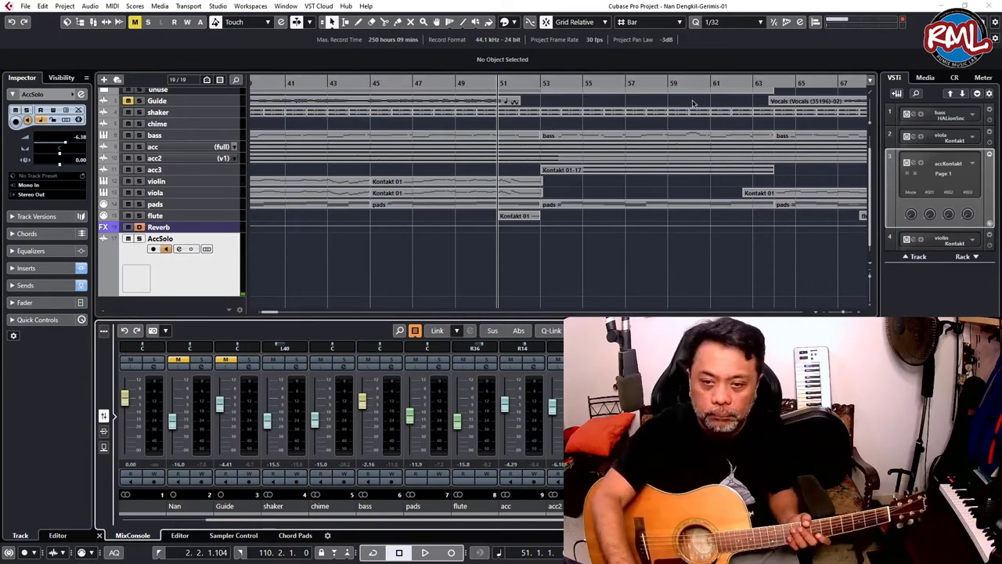
Record a trial guitar solo take on AccSolo from bar 52 to about bar 65 and delete it
key(KP_Multiply)
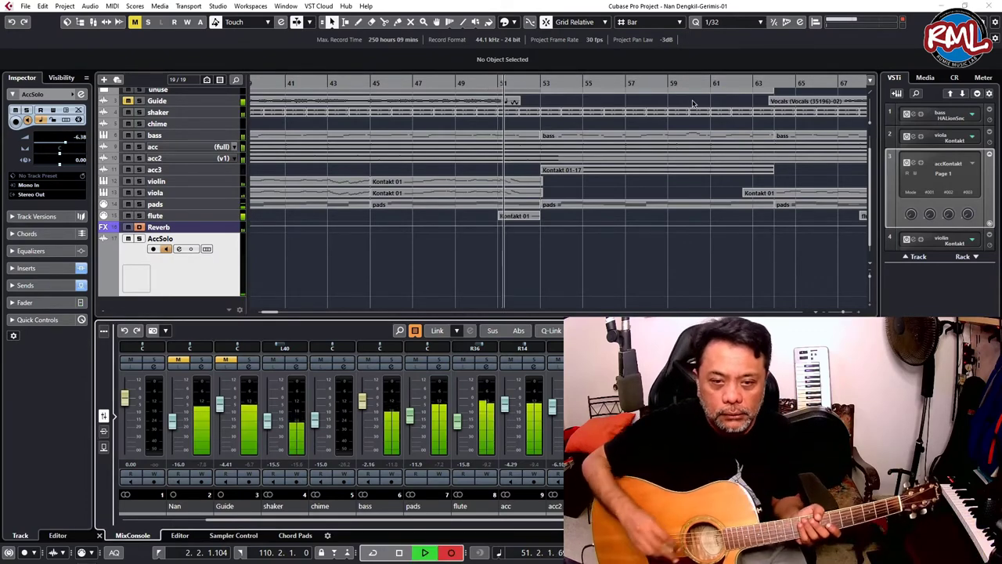
key(KP_0)
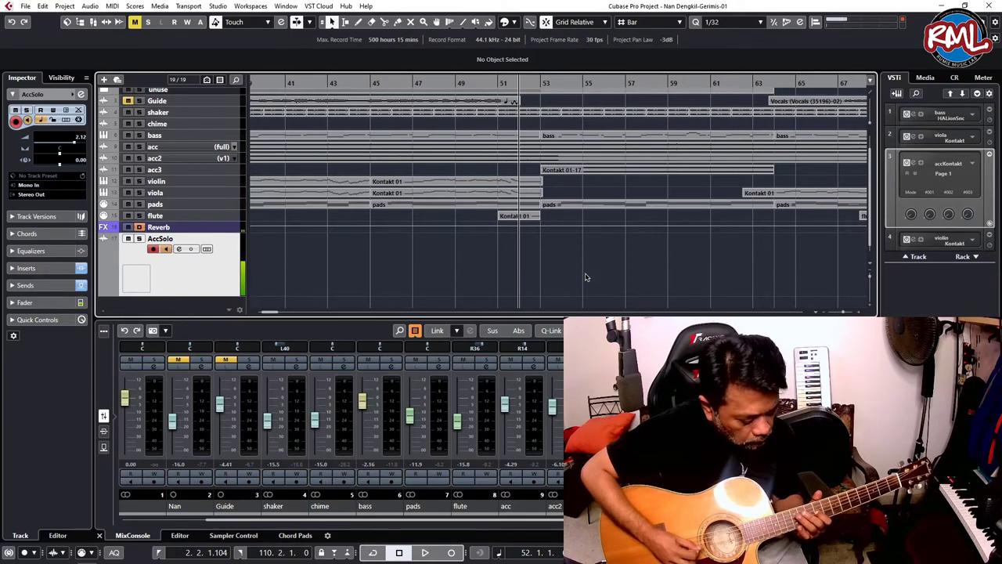
key(KP_Multiply)
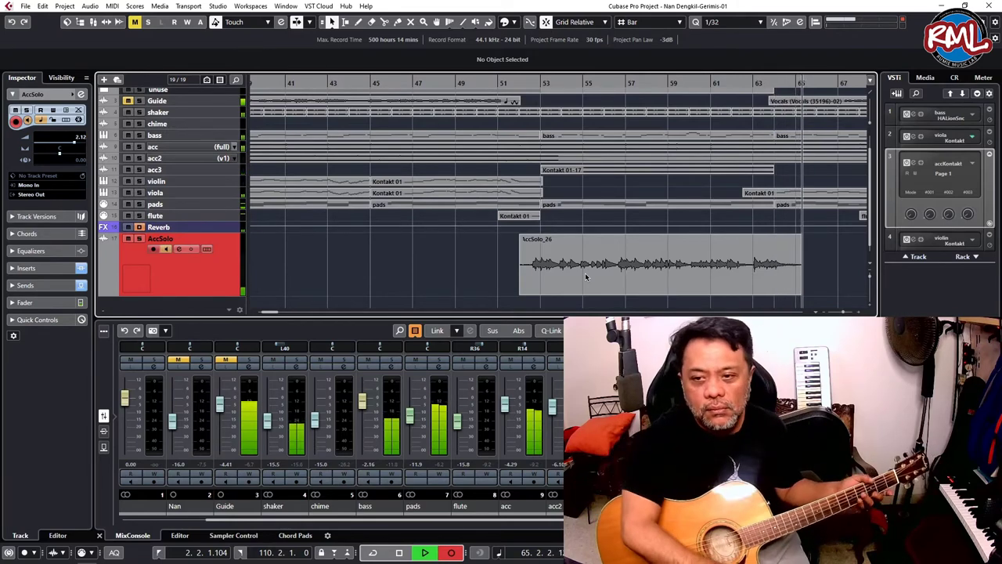
key(space)
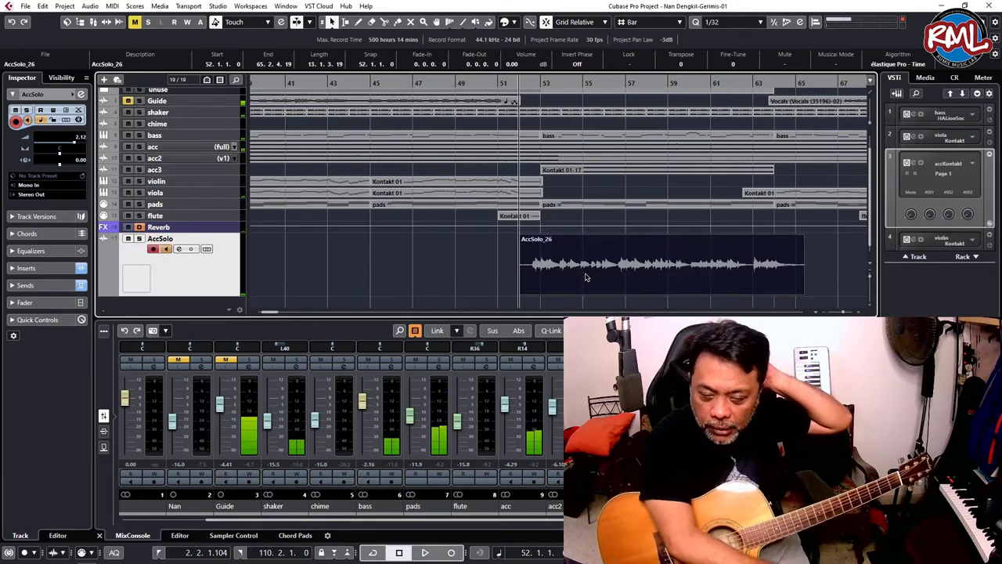
key(Delete)
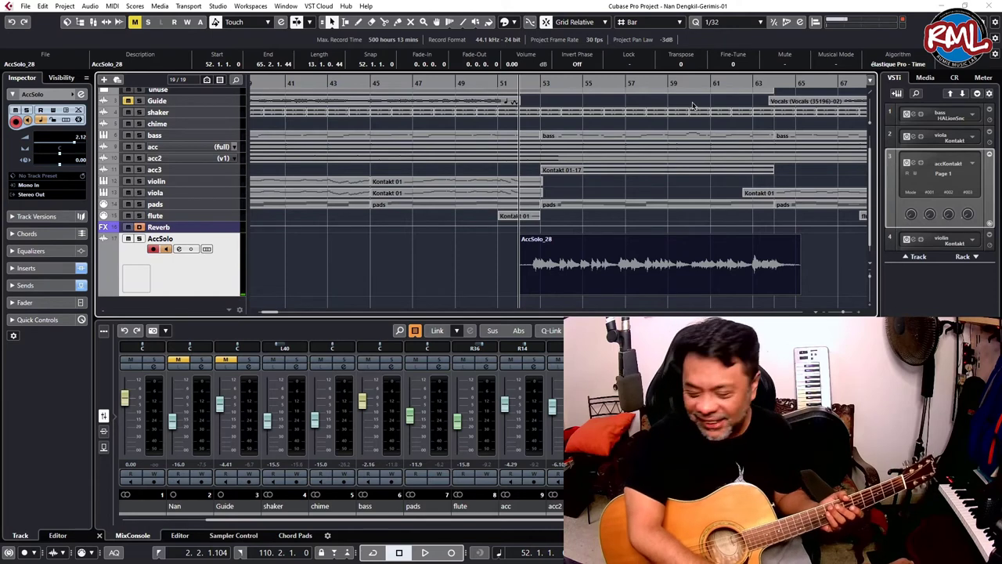
Undo the latest AccSolo recording and record the solo again from bar 52 to about bar 65
key(space)
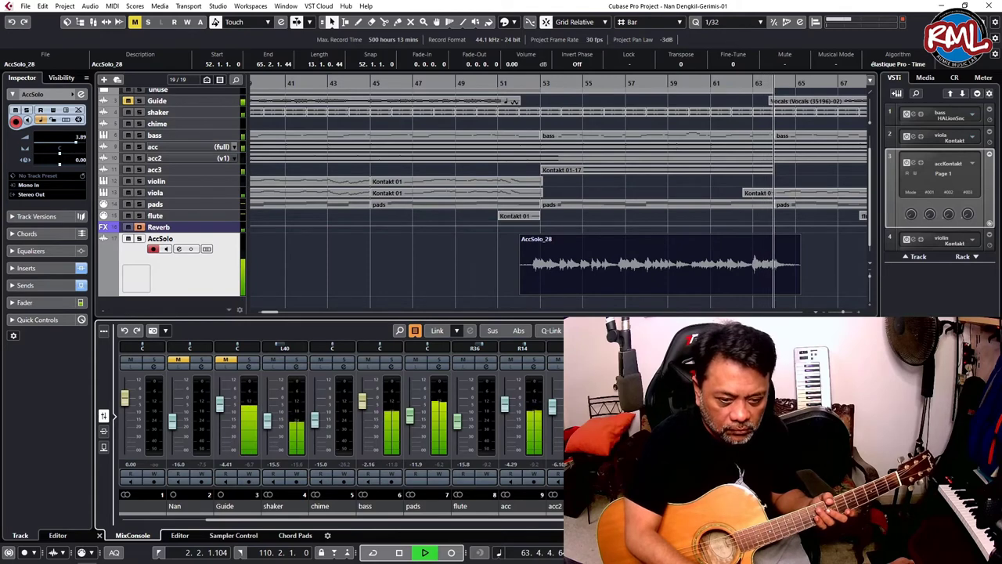
key(space)
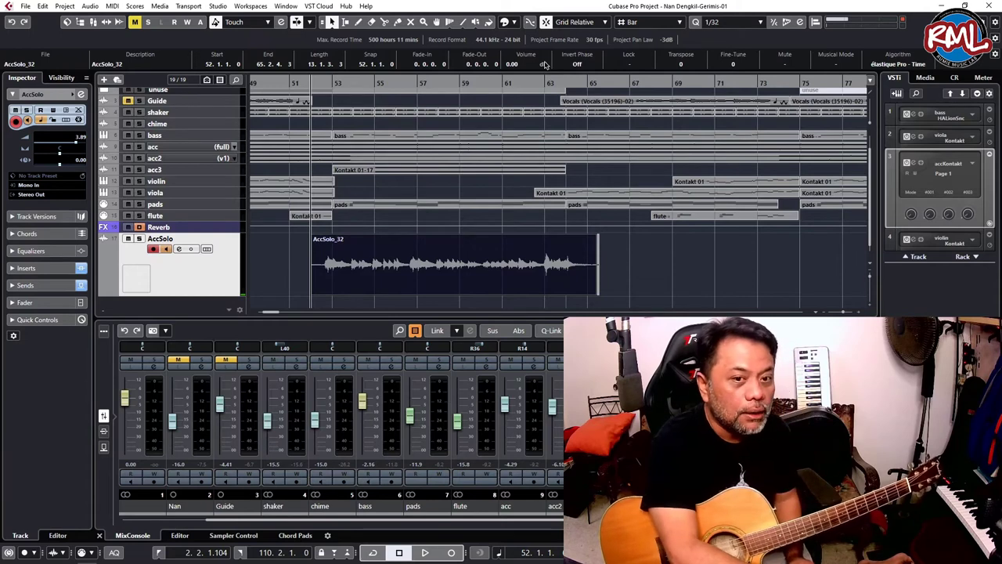
key(ctrl+z)
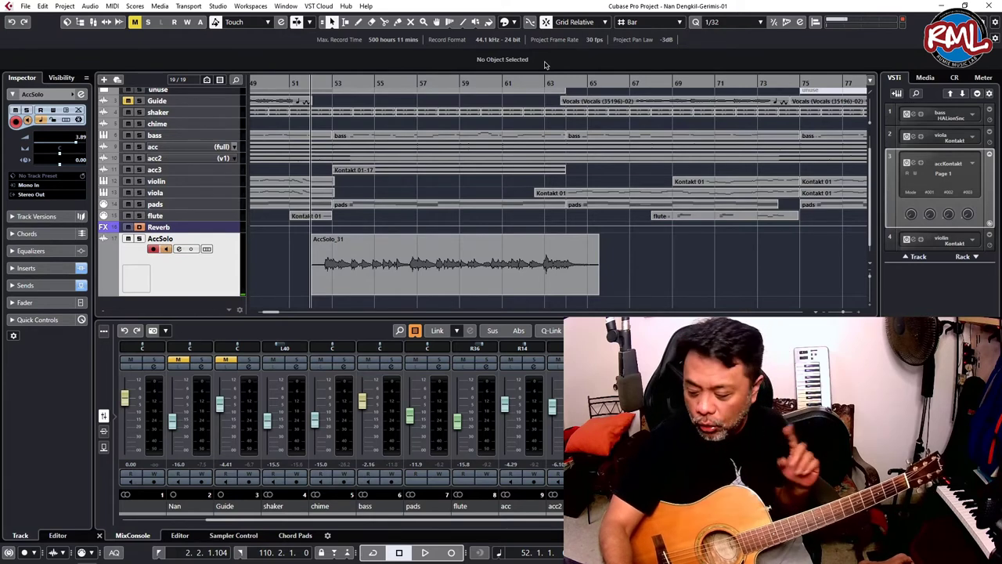
key(KP_Multiply)
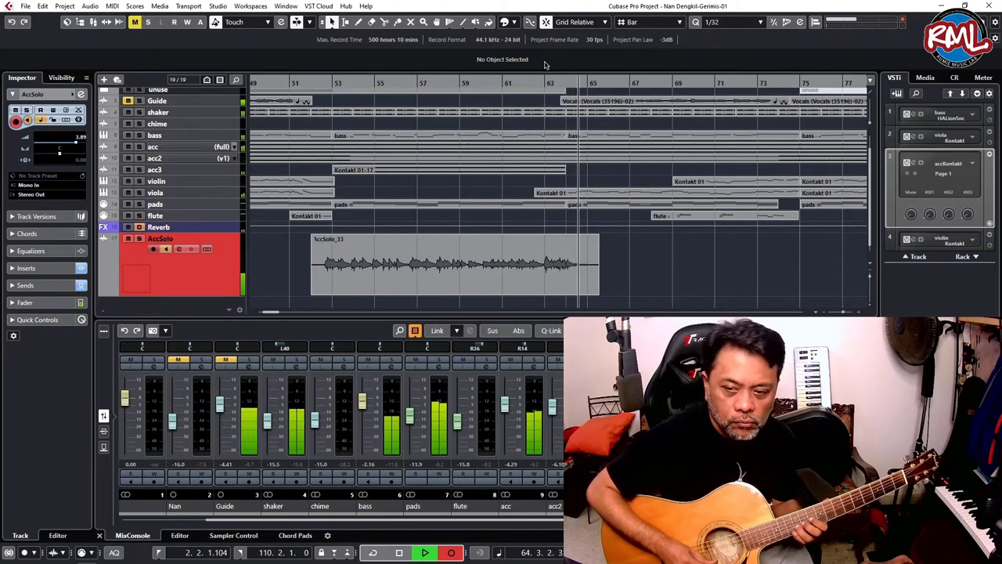
key(space)
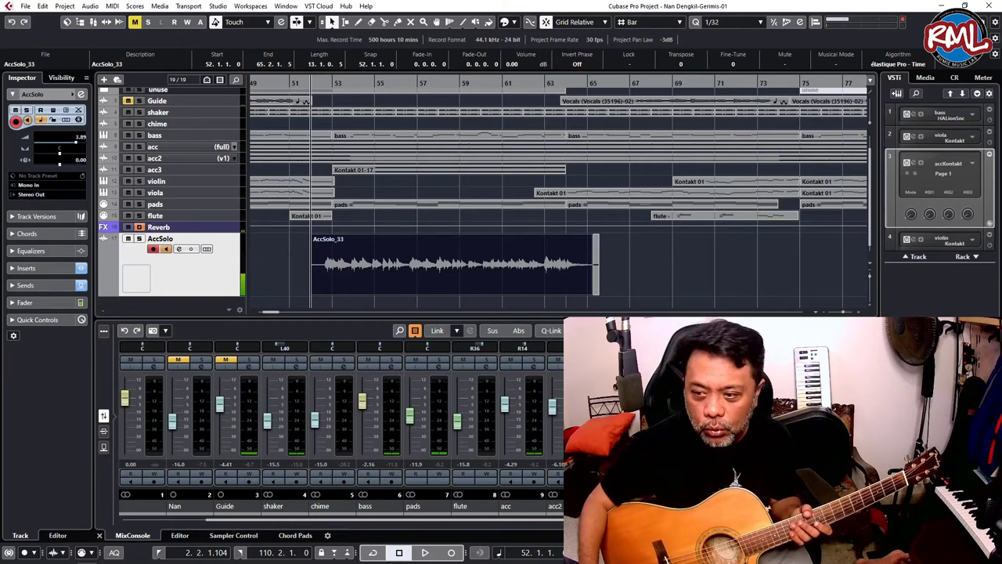
Lower AccSolo's Reverb send to -17.6 in its channel settings
click(821, 366)
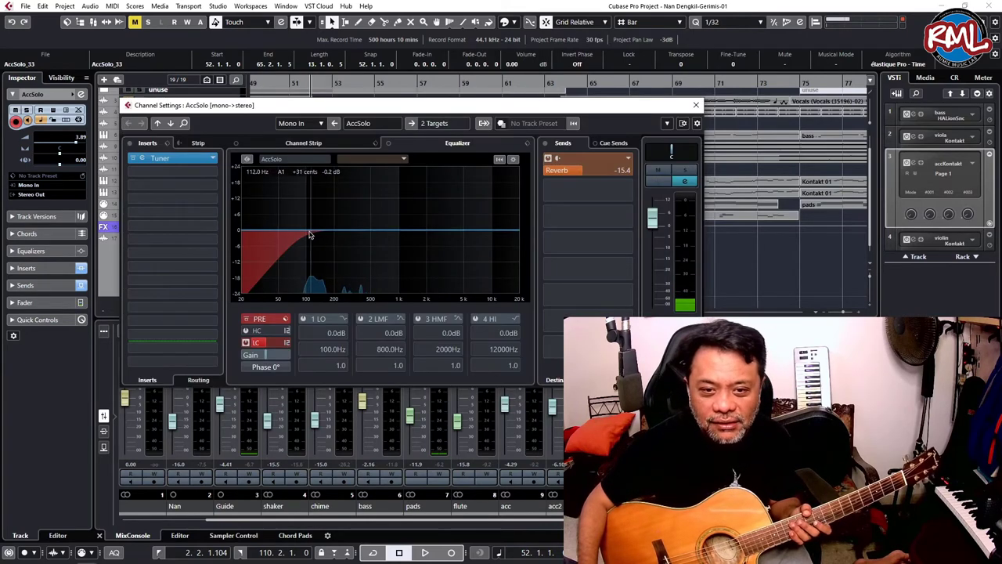
drag(561, 171, 555, 174)
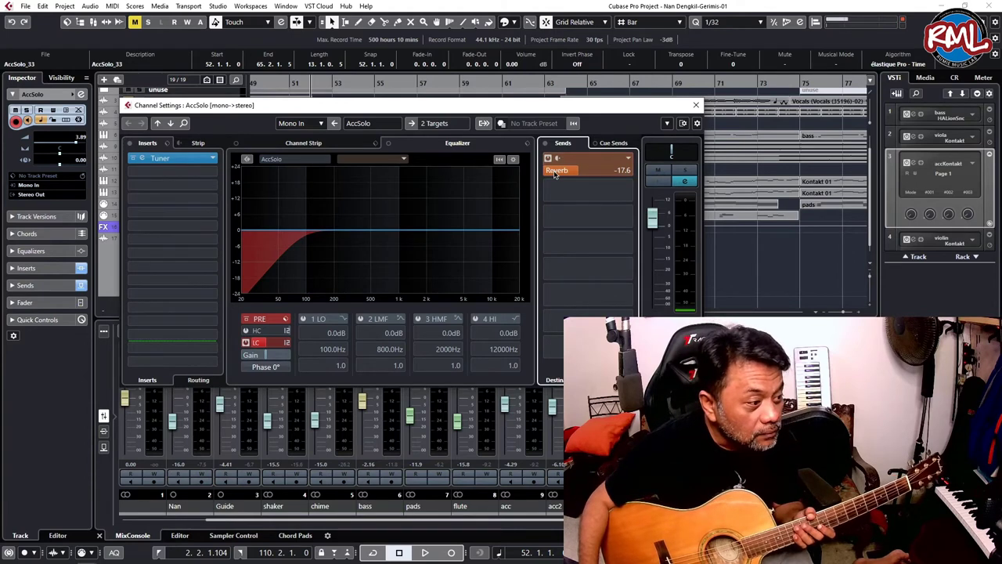
click(695, 105)
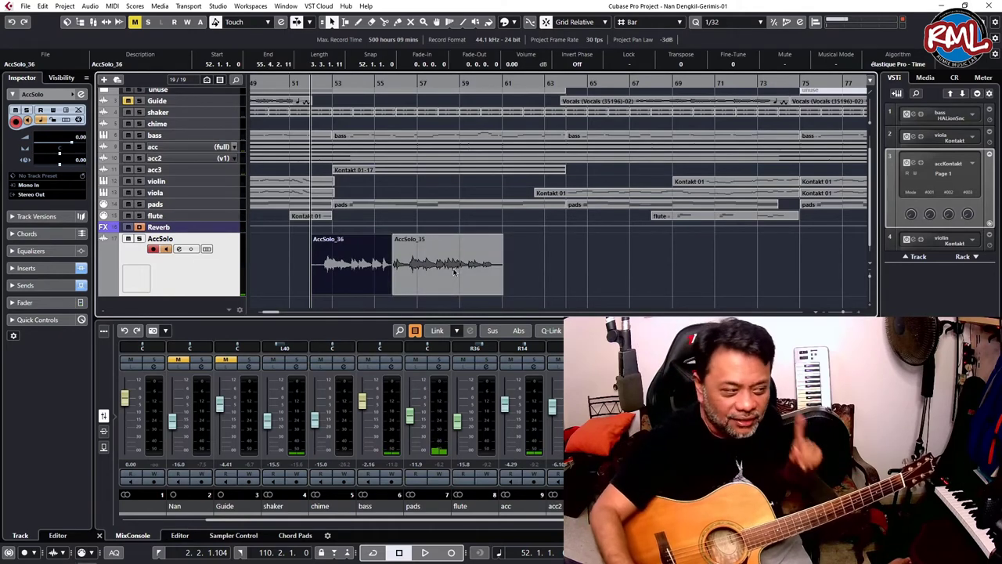
Record a full solo take on AccSolo from bar 52 to about bar 65 and play it back
key(KP_Multiply)
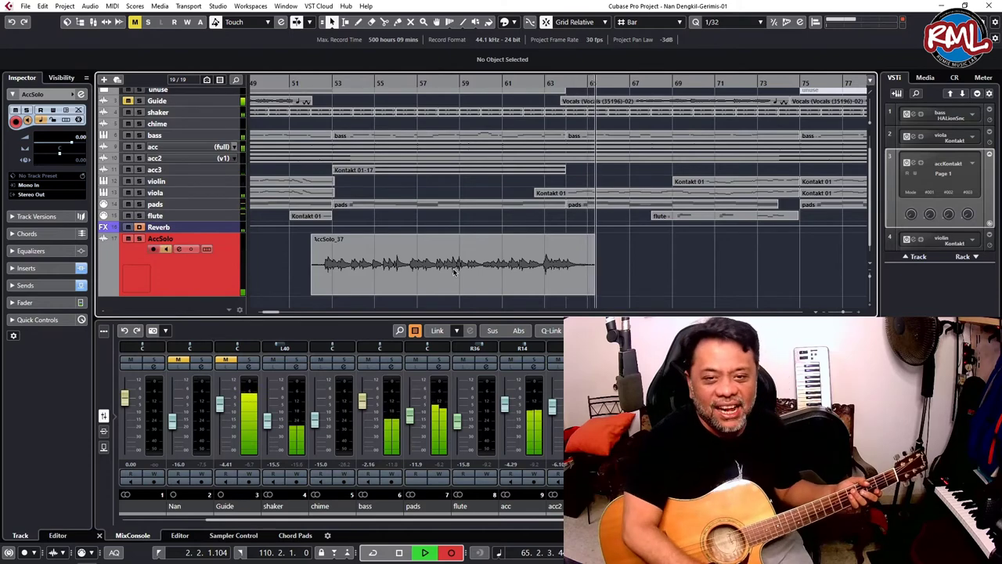
key(space)
key(space)
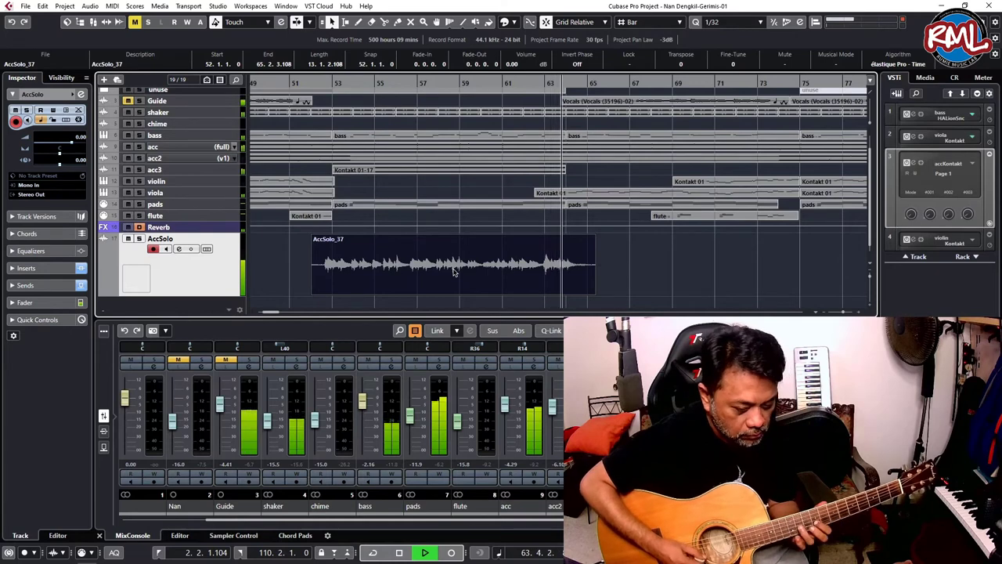
key(space)
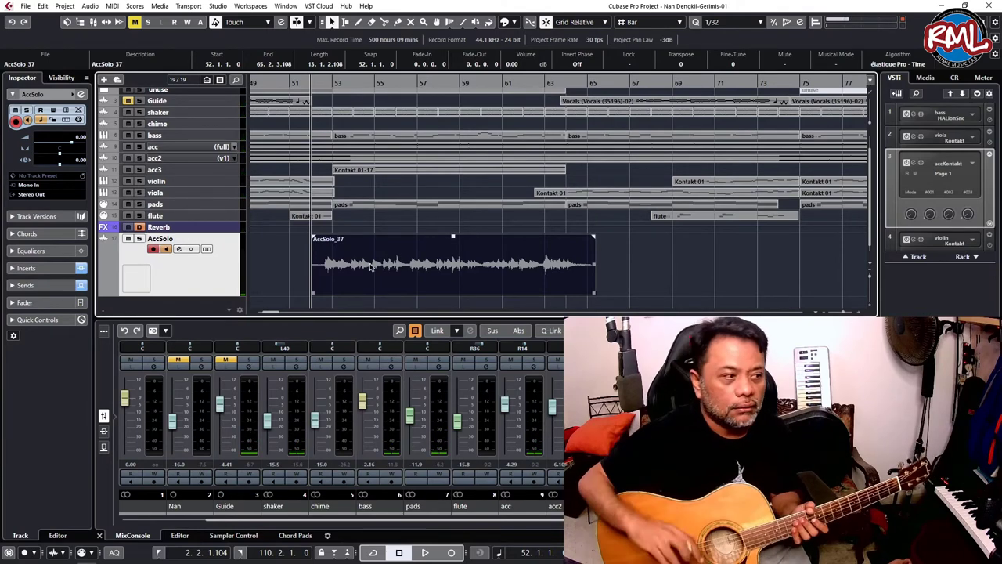
Create a new track version v2 on AccSolo, switch back to v1 to check its take, and return to v2
right_click(232, 243)
click(249, 245)
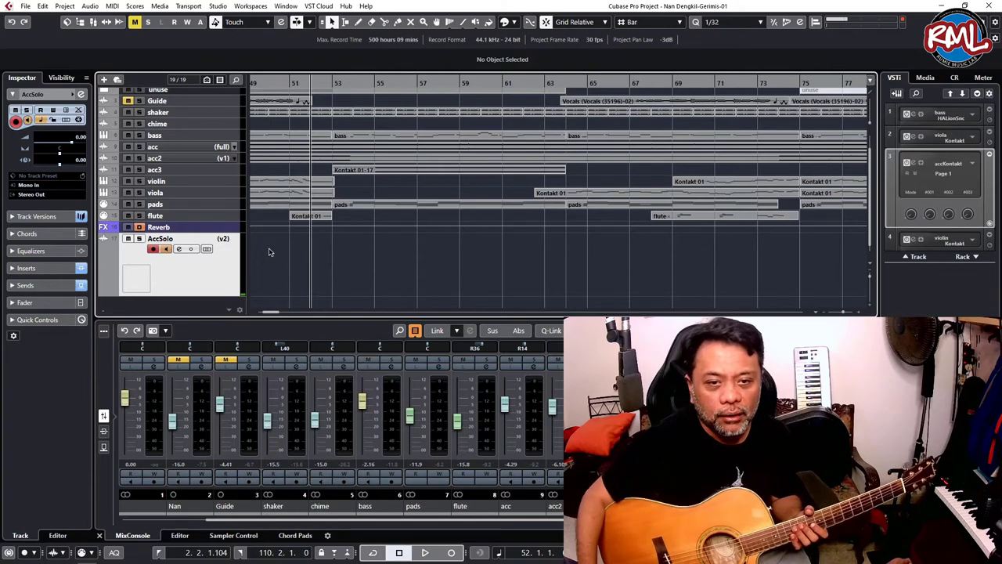
click(234, 241)
click(249, 246)
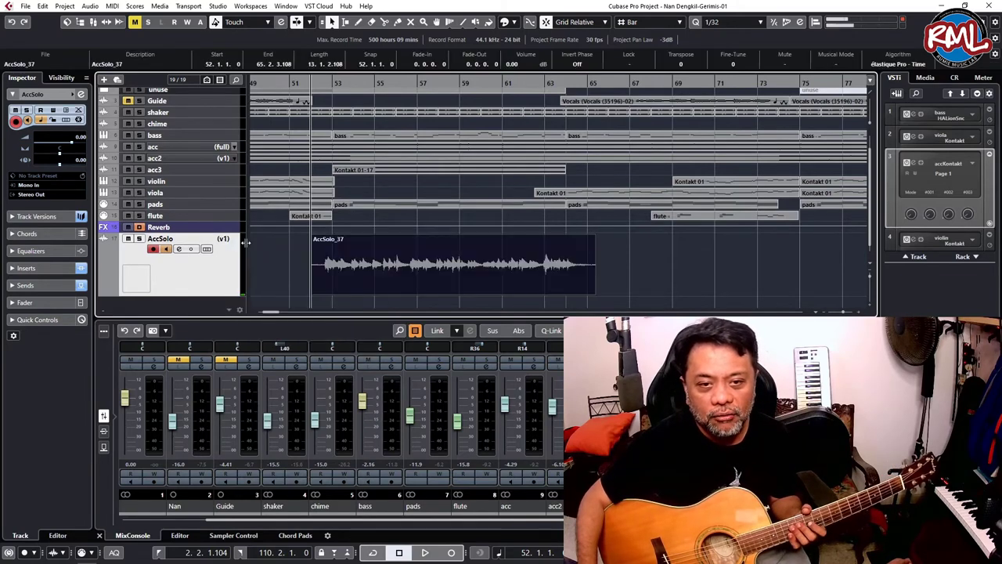
click(234, 240)
click(249, 257)
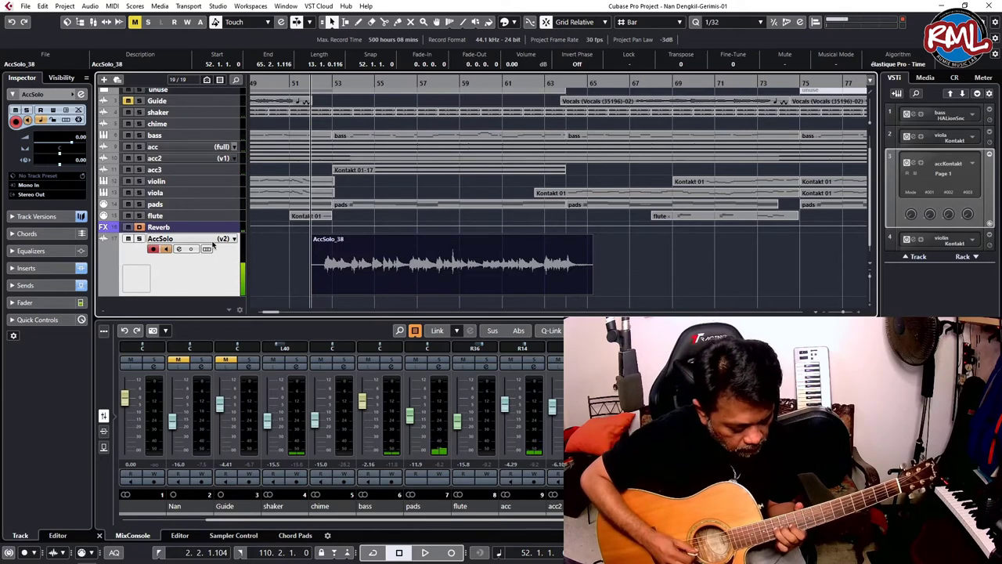
Record repeated solo takes on AccSolo version v2 from bar 52, ending with a complete take to about bar 65
key(KP_Multiply)
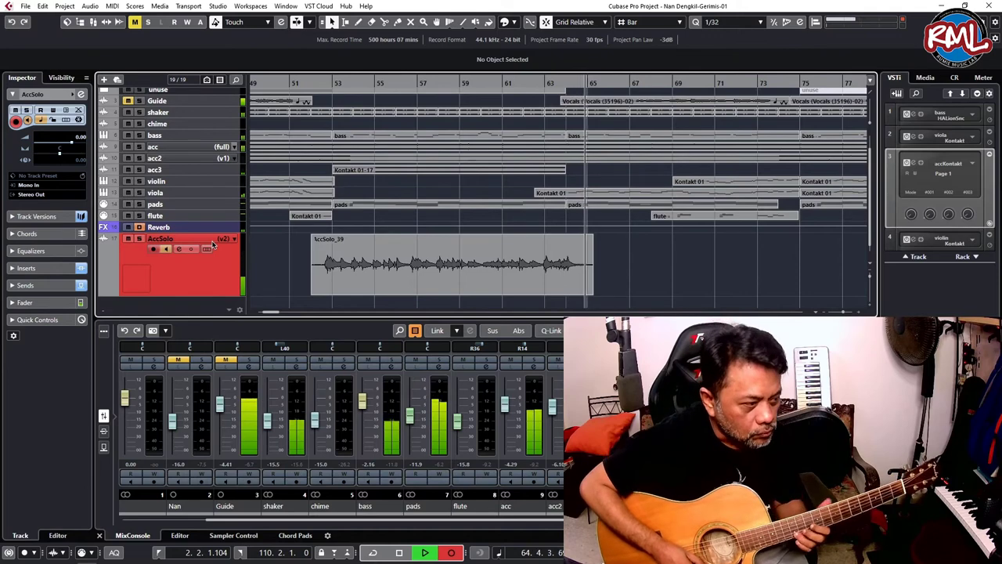
key(space)
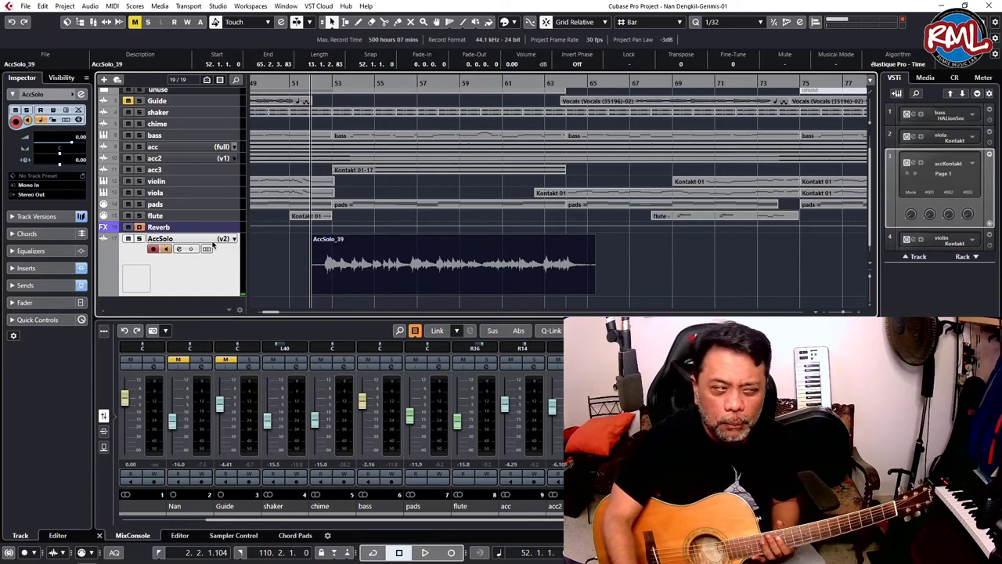
key(KP_Multiply)
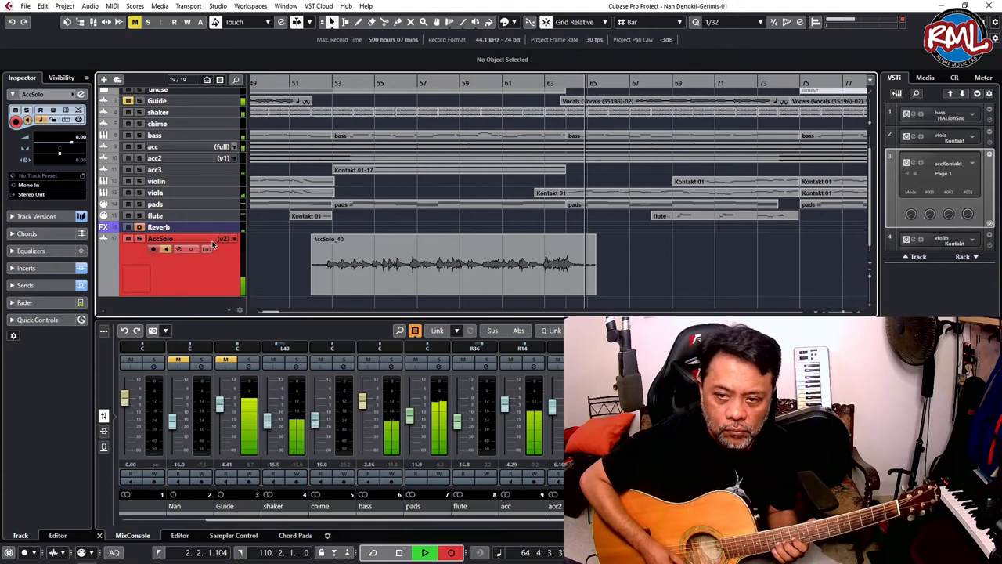
key(space)
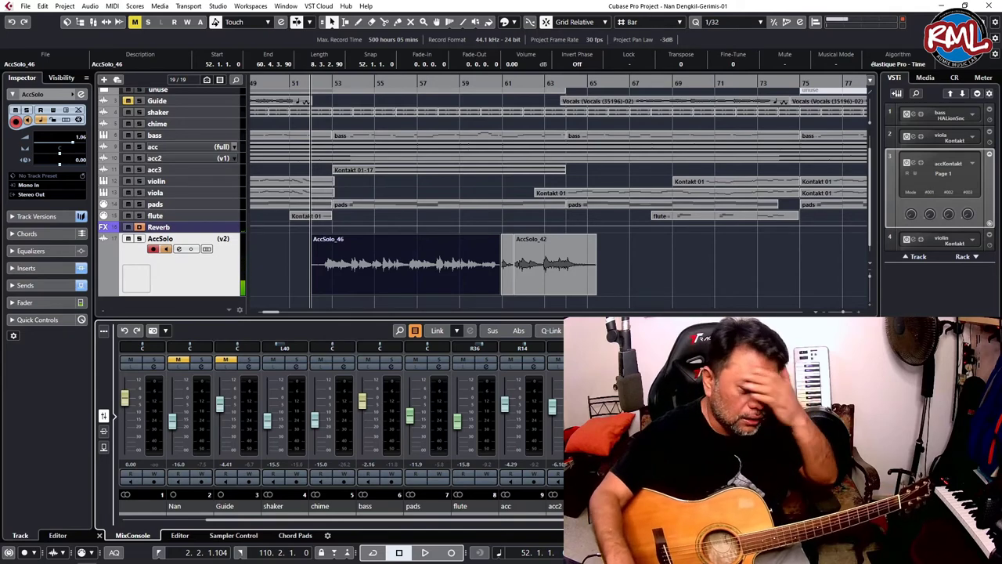
key(KP_Multiply)
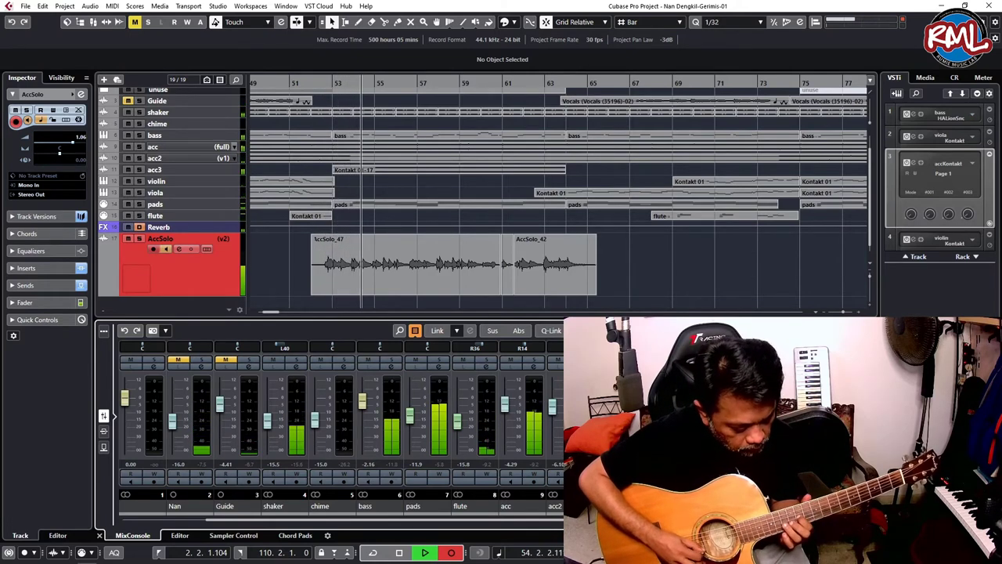
key(space)
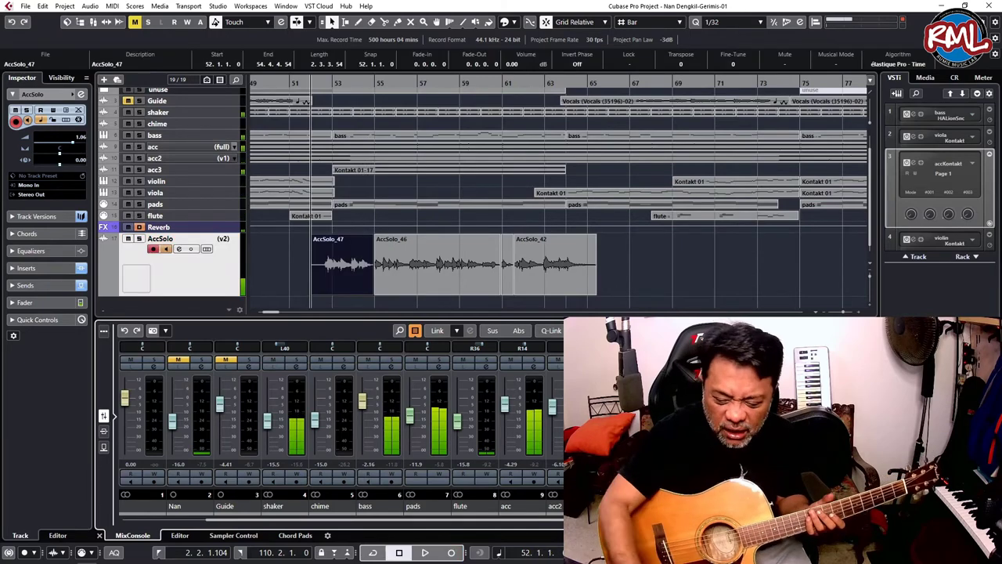
key(KP_Multiply)
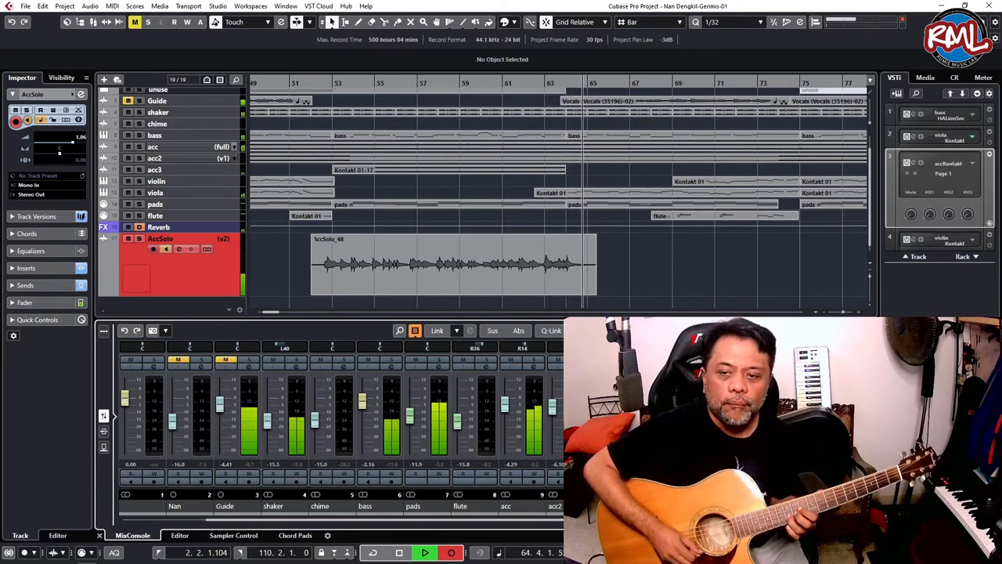
key(space)
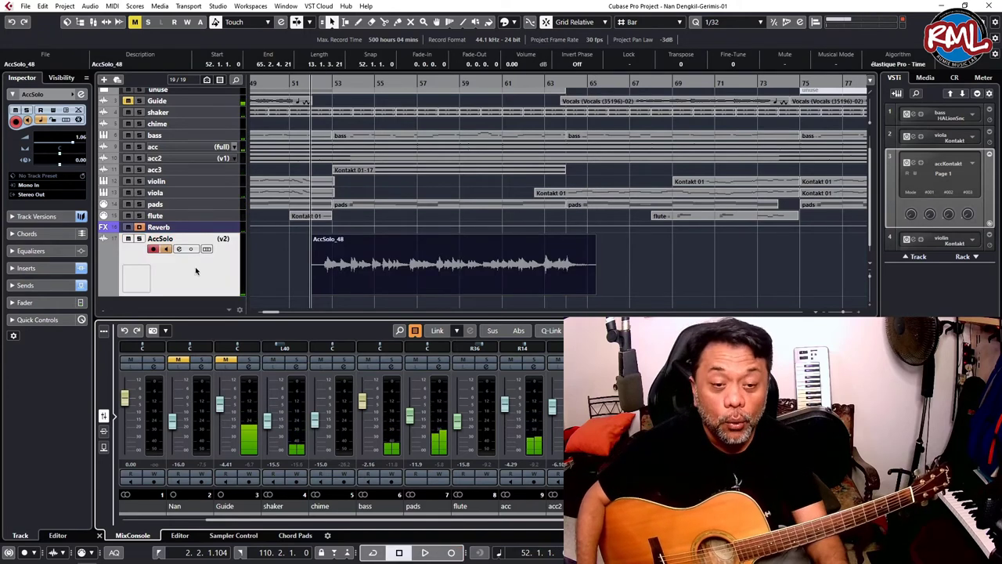
Duplicate the AccSolo track
scroll(196, 270, down, 1)
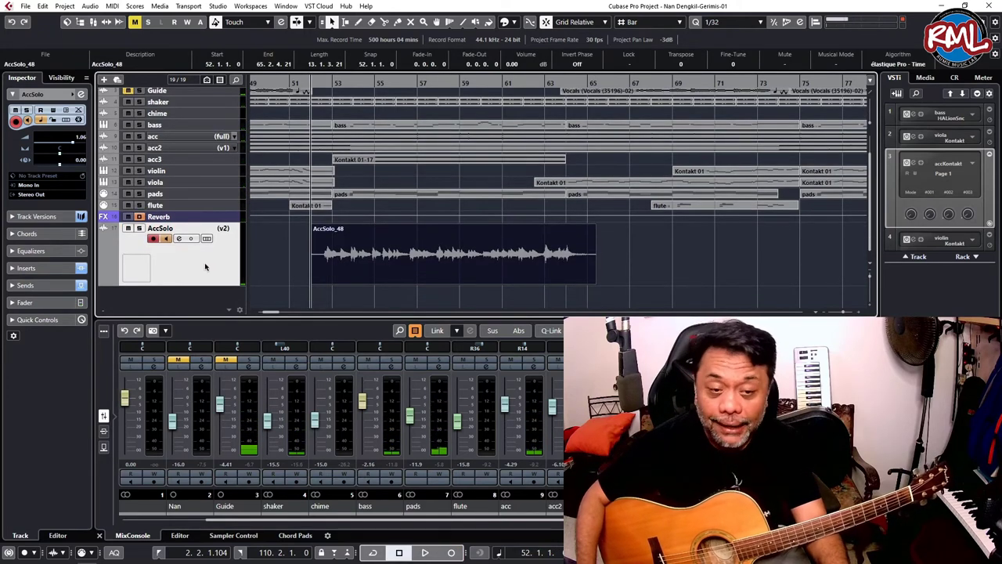
right_click(215, 269)
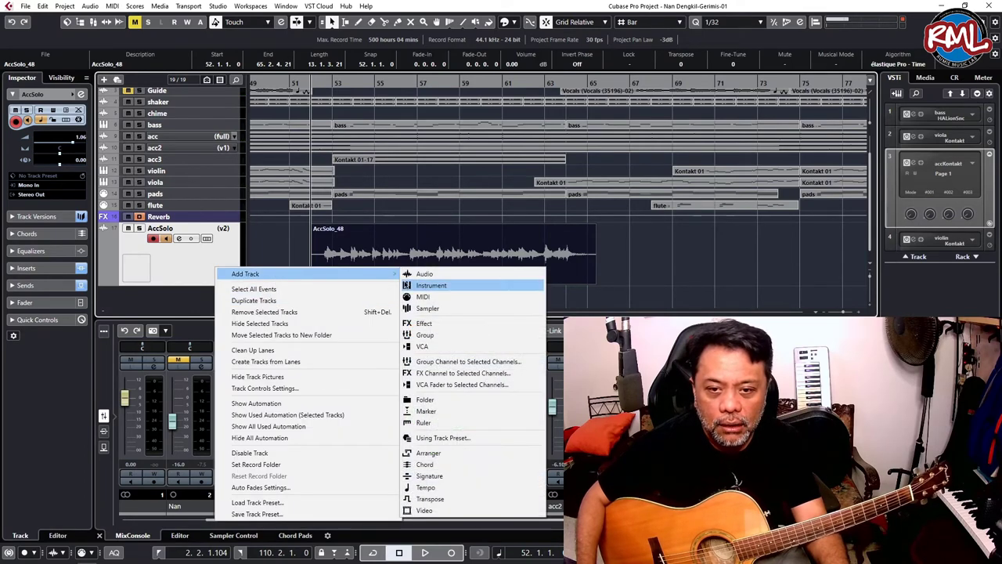
click(184, 272)
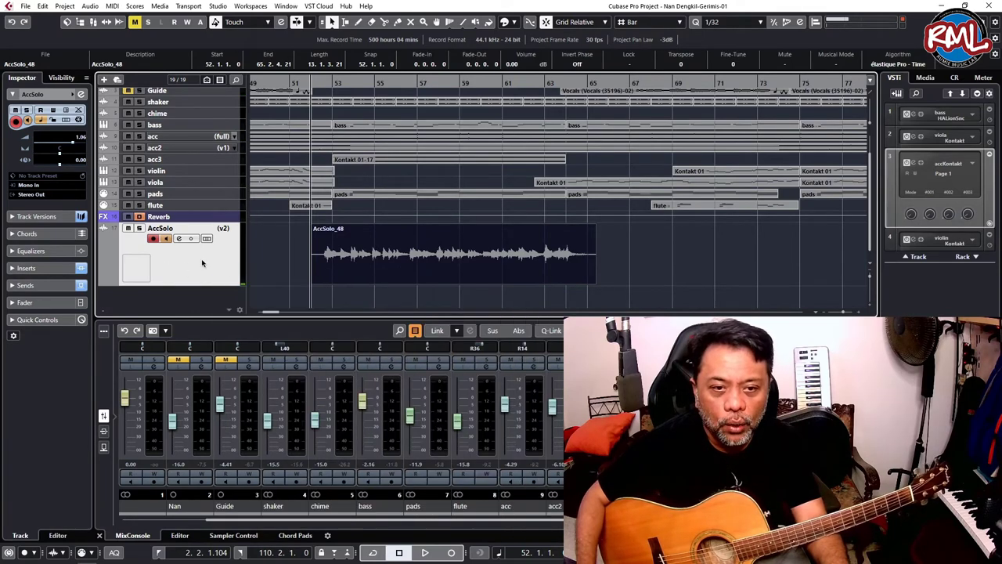
right_click(201, 262)
click(266, 296)
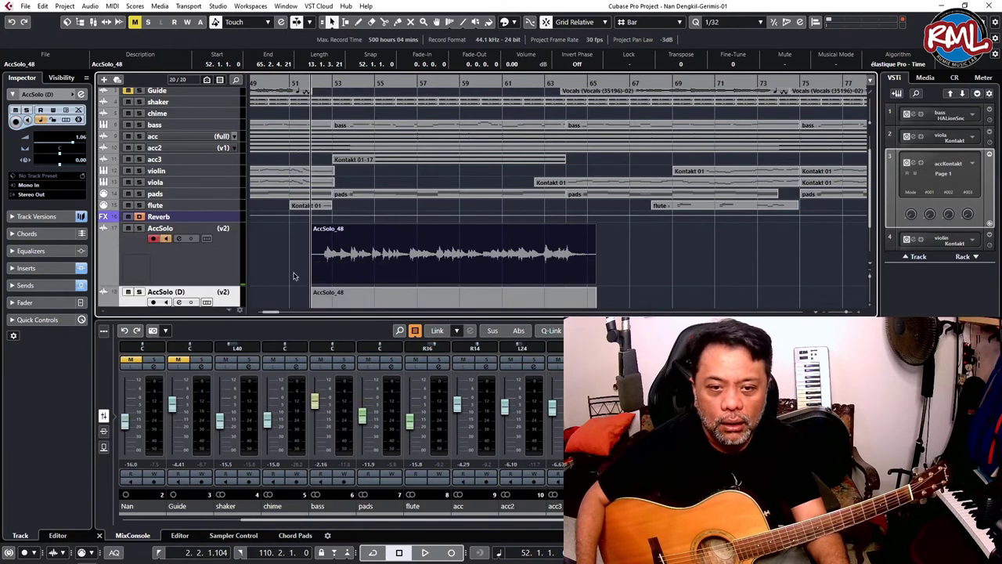
Delete the copied solo clip from the duplicate track and rename the track AccSolo2
click(460, 265)
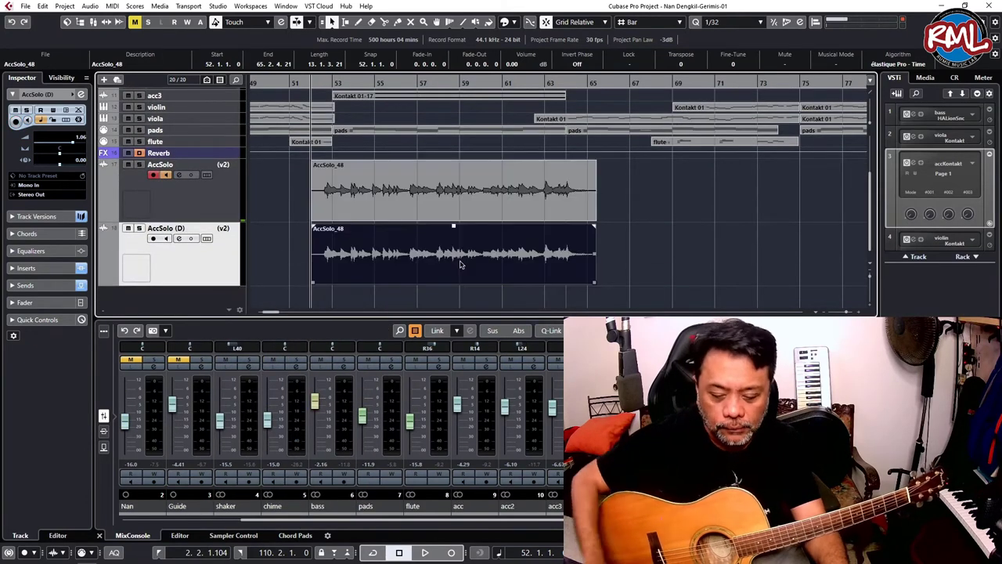
key(Delete)
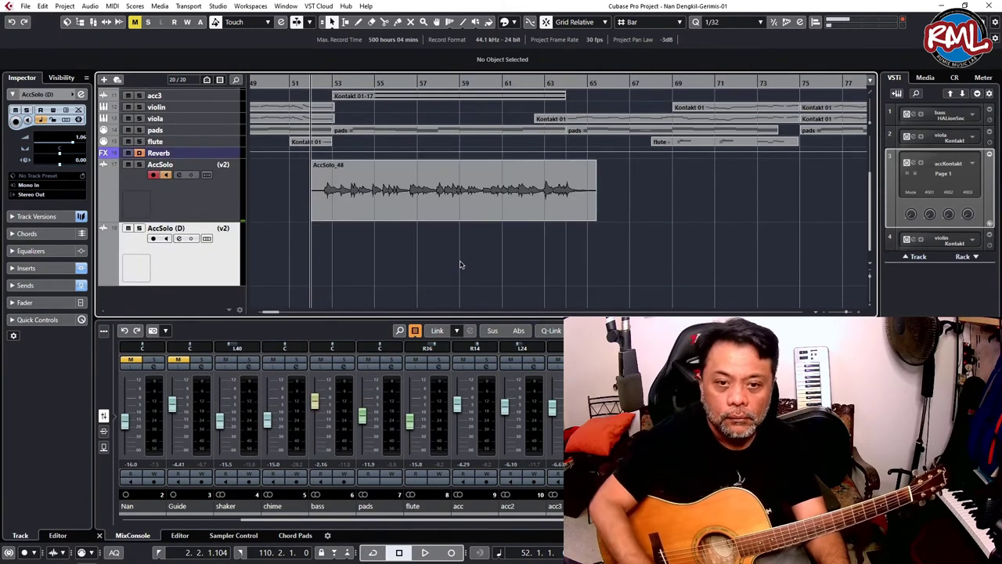
double_click(173, 228)
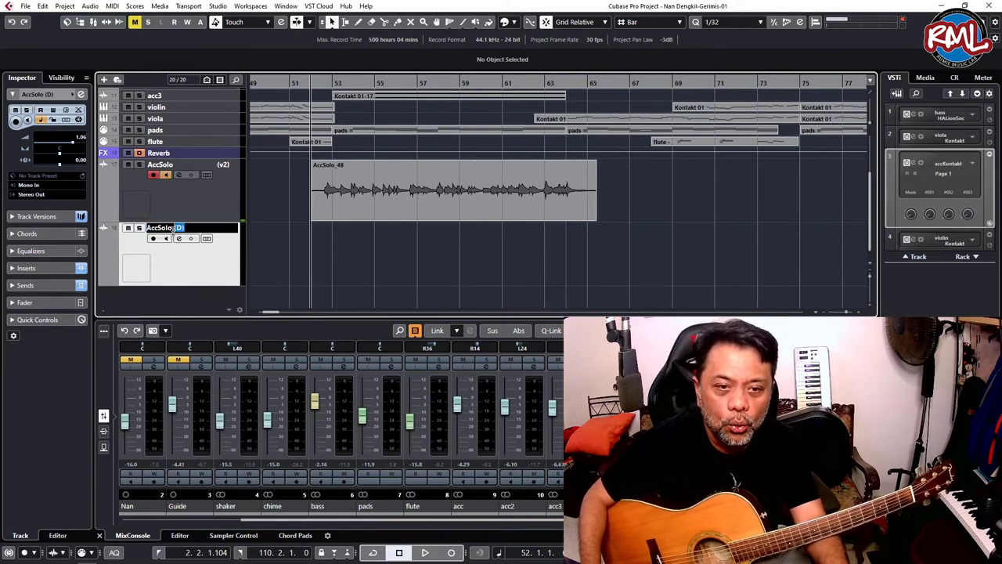
text(2)
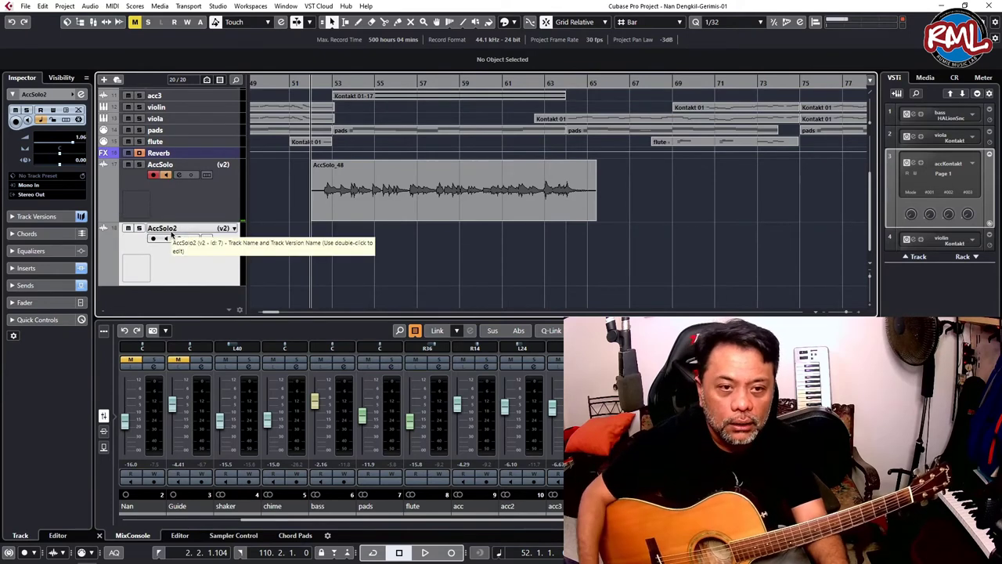
Play back the arrangement from bar 52 to about bar 54 to find the second solo's entry point
key(Return)
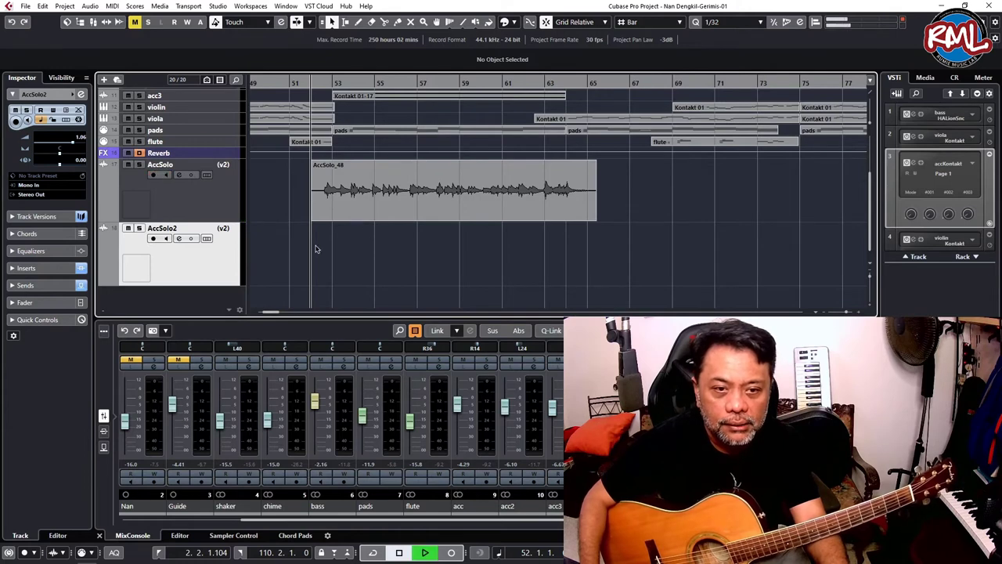
key(space)
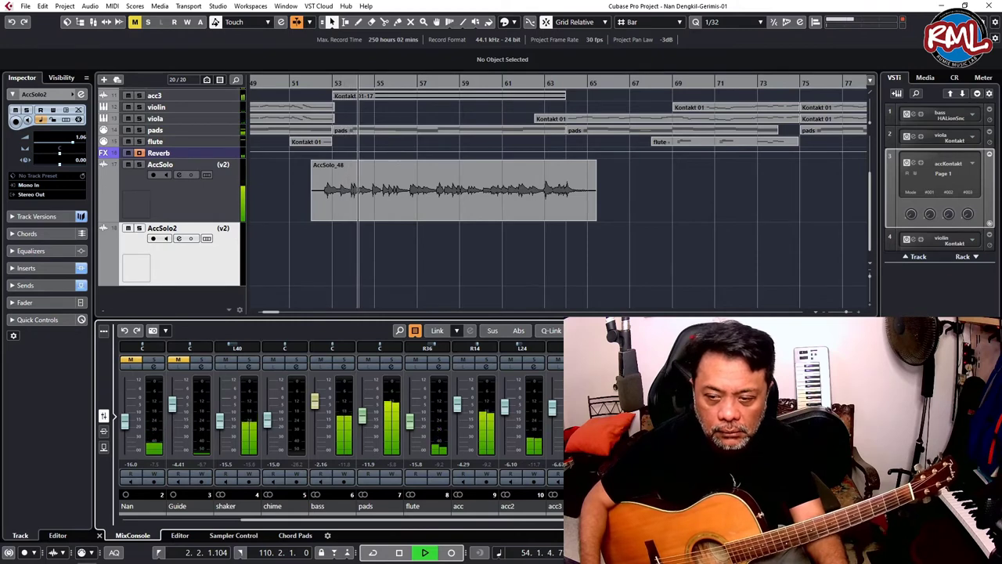
key(space)
Arm AccSolo2 for recording, record a first take from bar 54 to about bar 57, and play it back
click(357, 84)
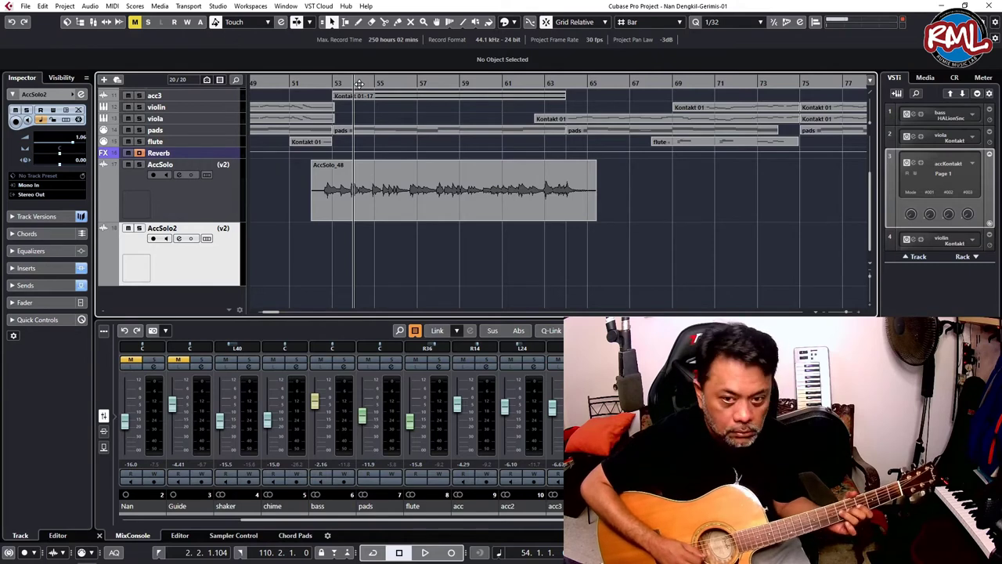
click(150, 239)
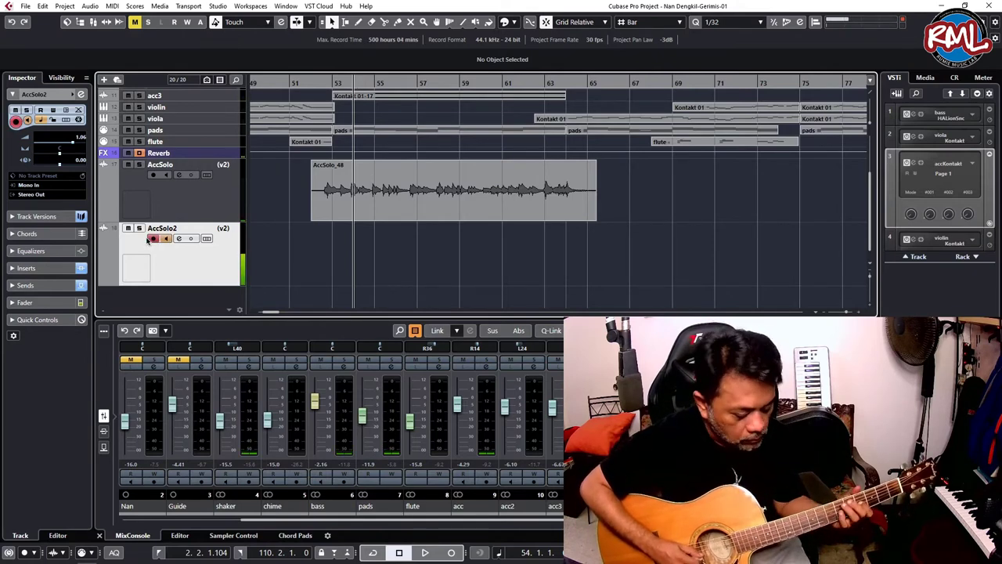
key(KP_Multiply)
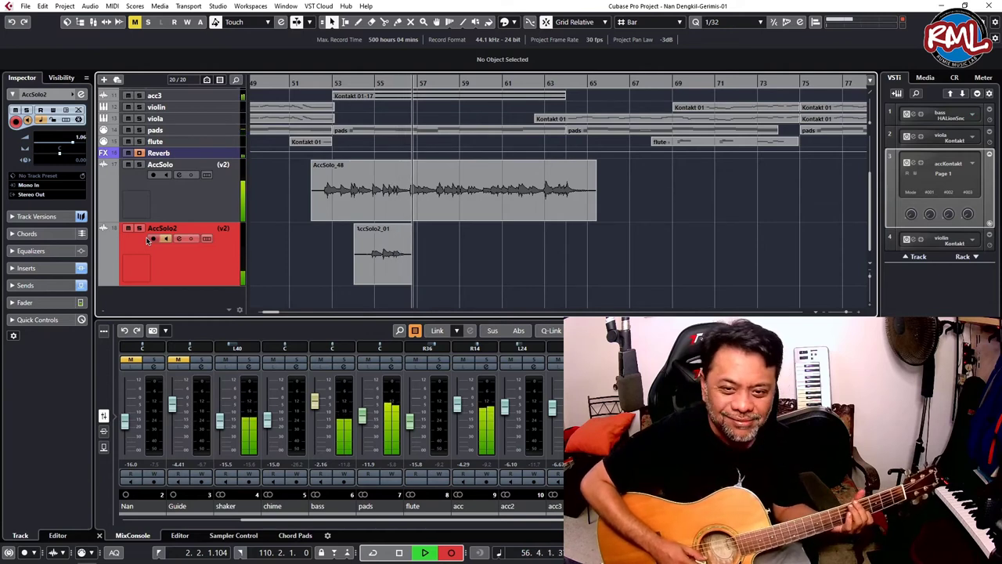
key(space)
key(space)
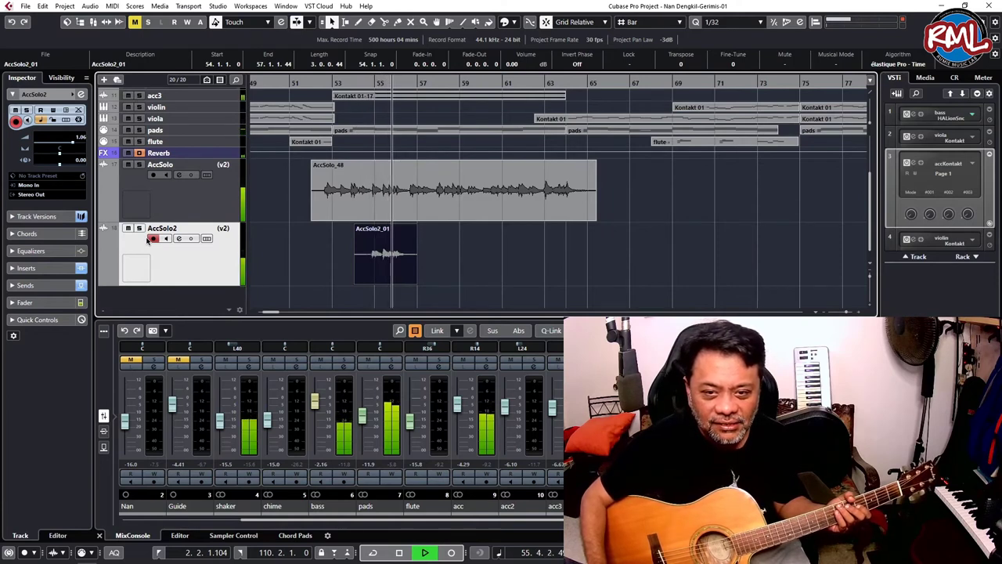
key(space)
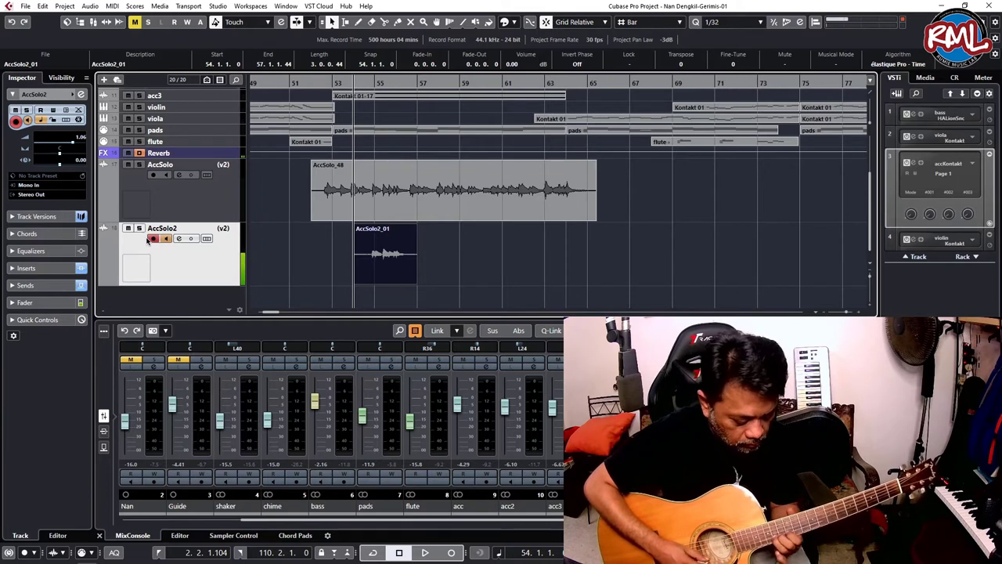
Record repeated retakes of the opening phrase on AccSolo2 from bar 54, ending with one to about bar 57
key(KP_Multiply)
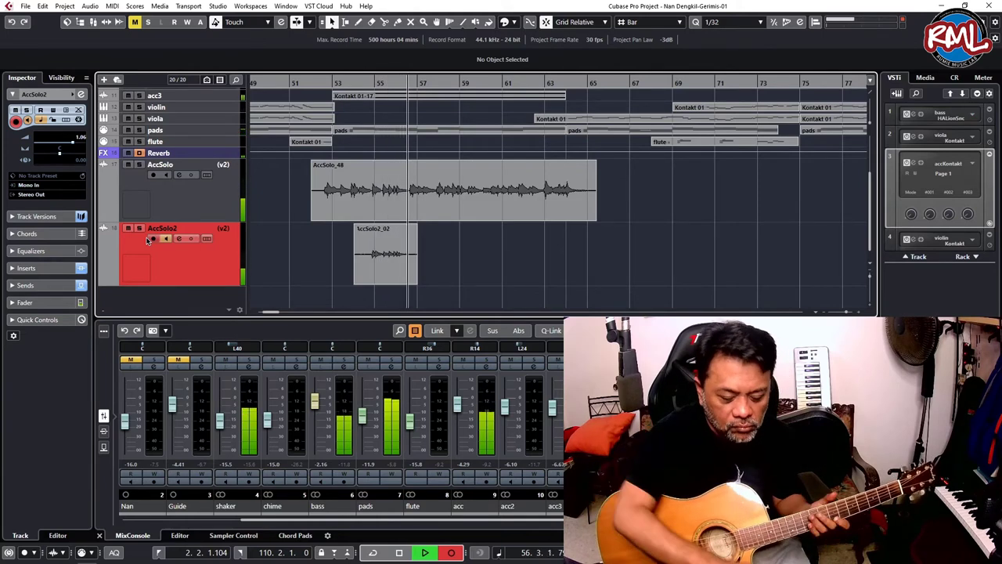
key(KP_Multiply)
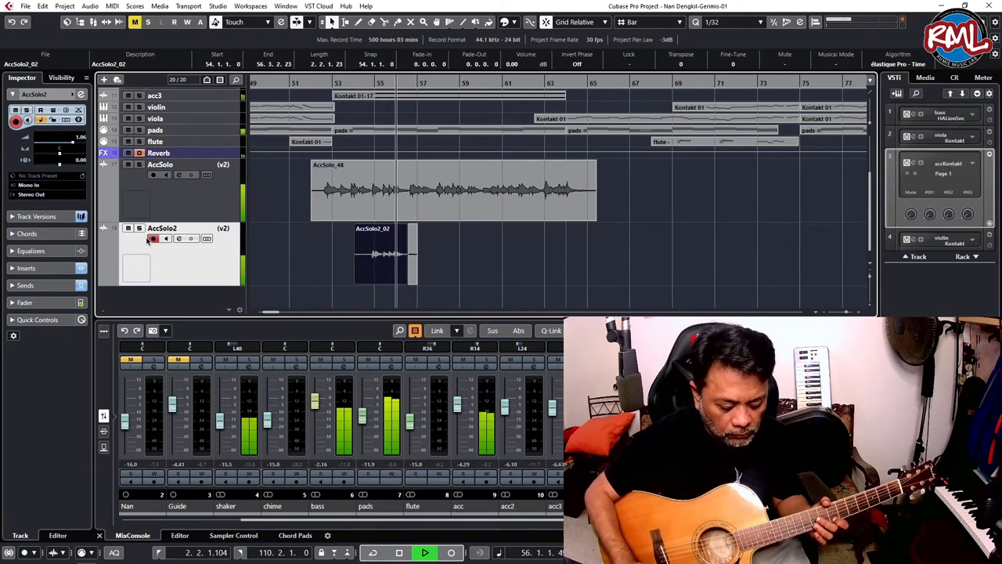
key(space)
key(KP_Multiply)
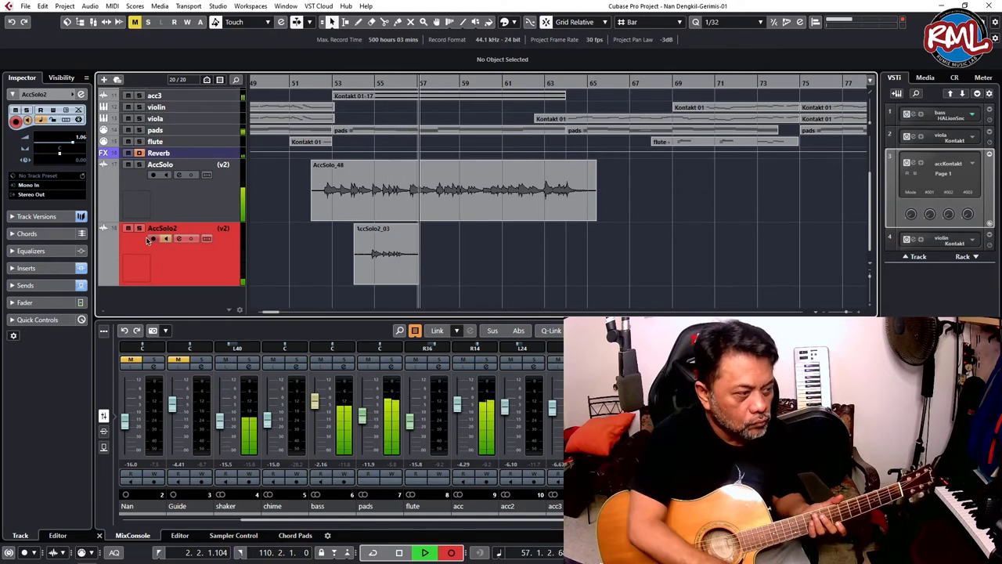
key(space)
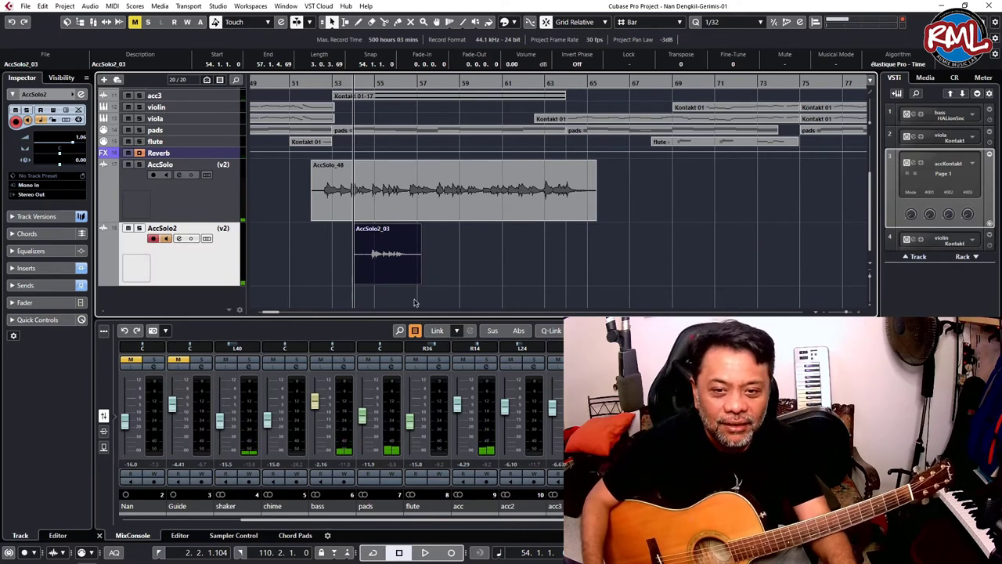
Play back the latest AccSolo2 take from bar 54
key(space)
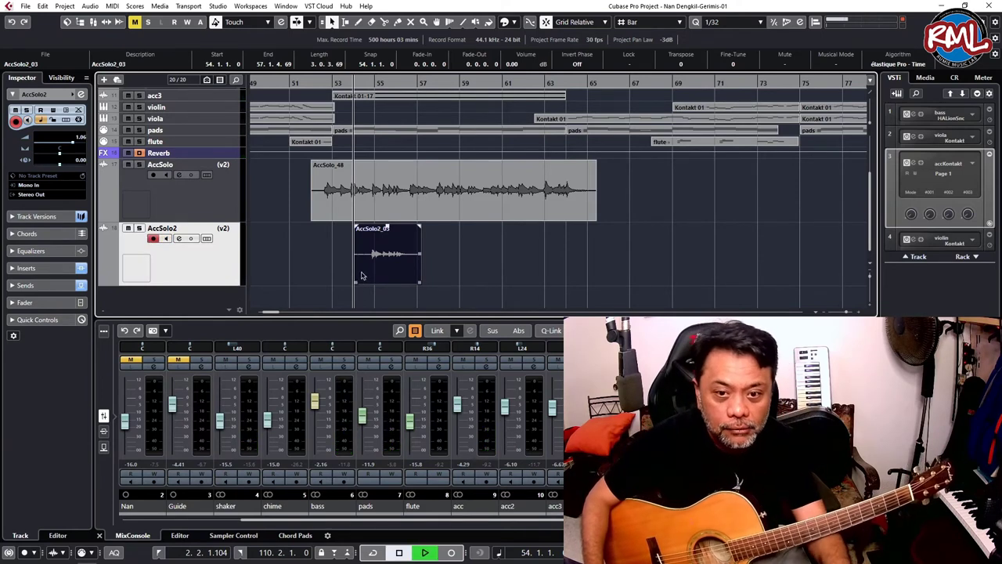
drag(355, 282, 369, 284)
key(ctrl+z)
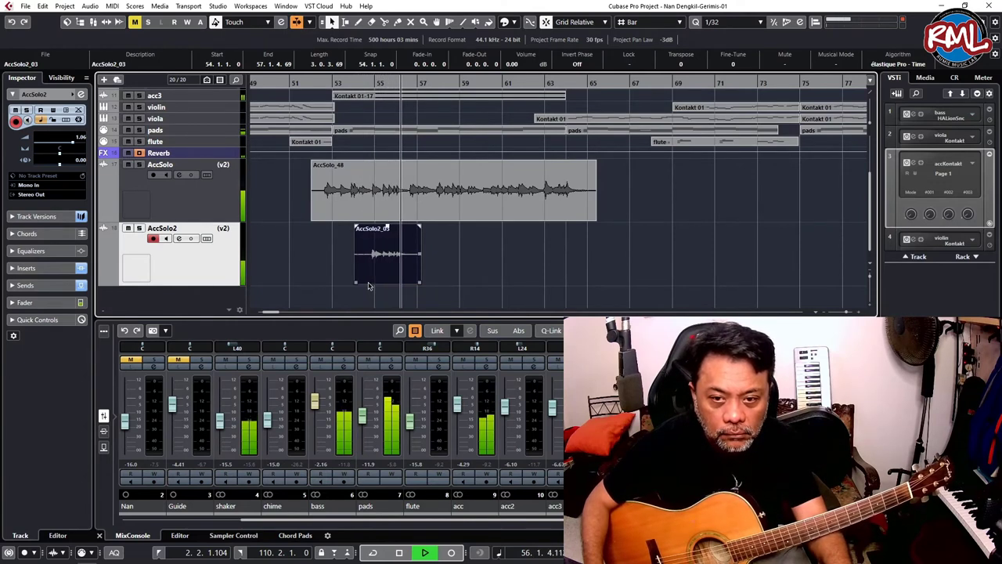
key(space)
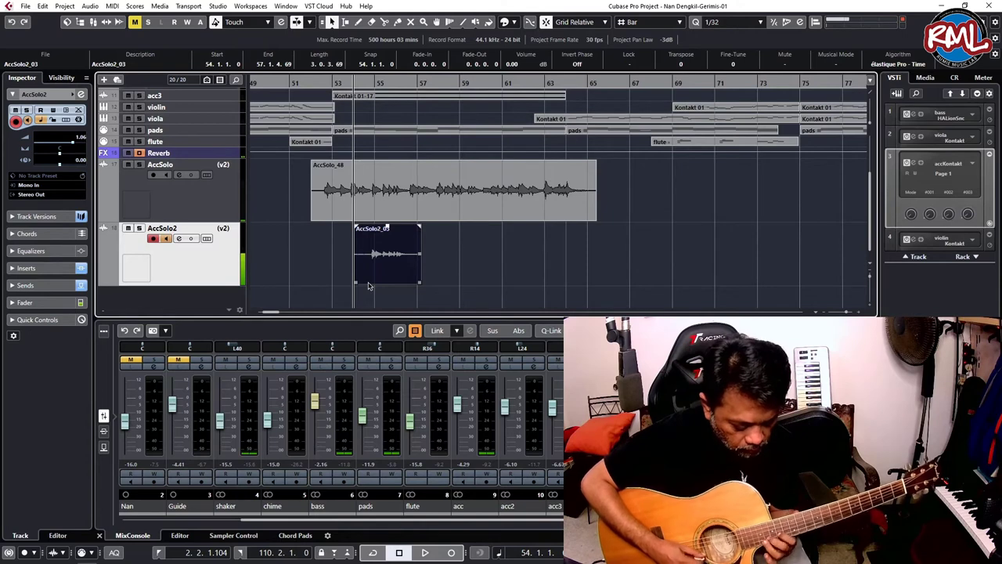
Record a replacement for the AccSolo2 opening phrase over bars 54 to 57 and listen on to about bar 58
key(KP_Multiply)
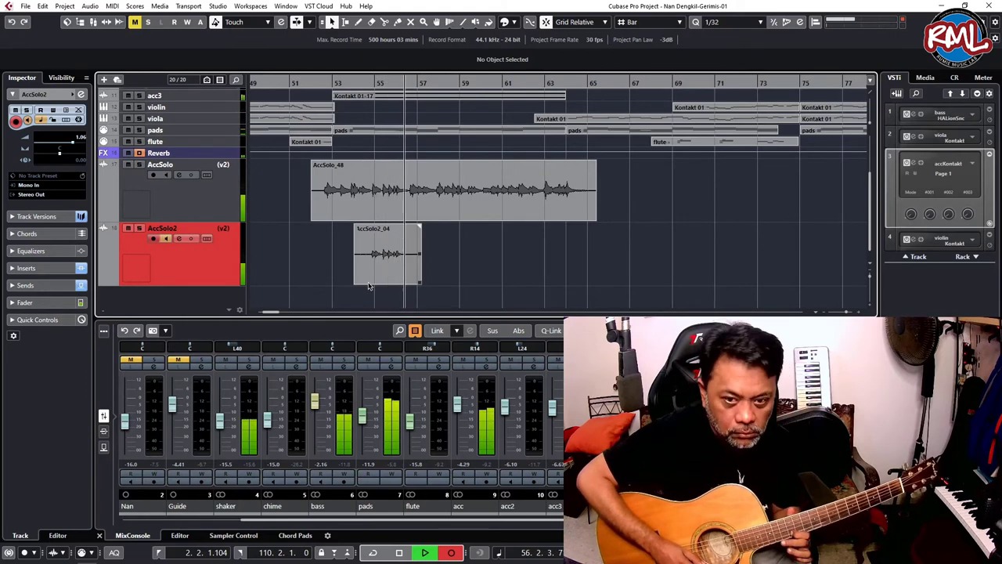
key(space)
key(space)
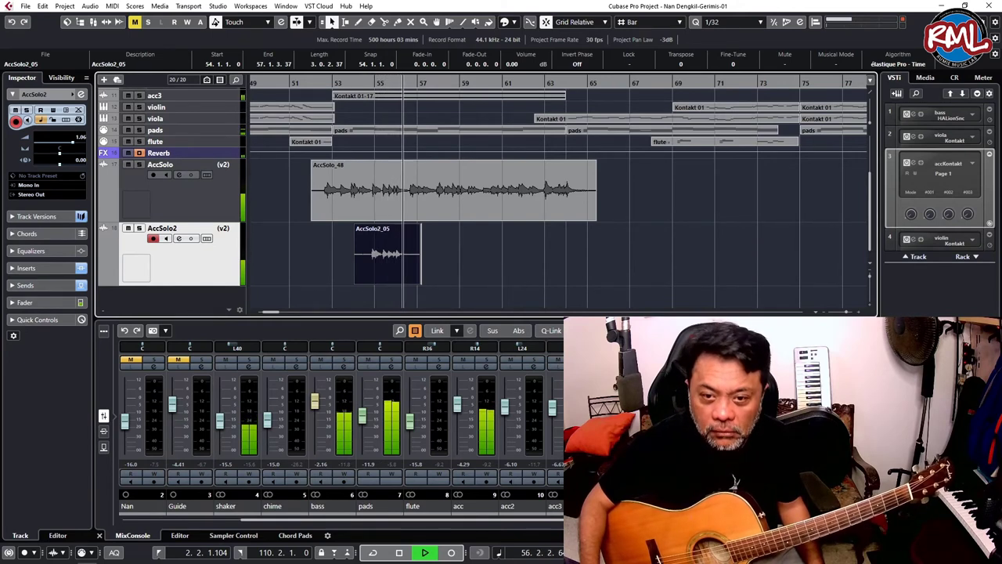
click(441, 294)
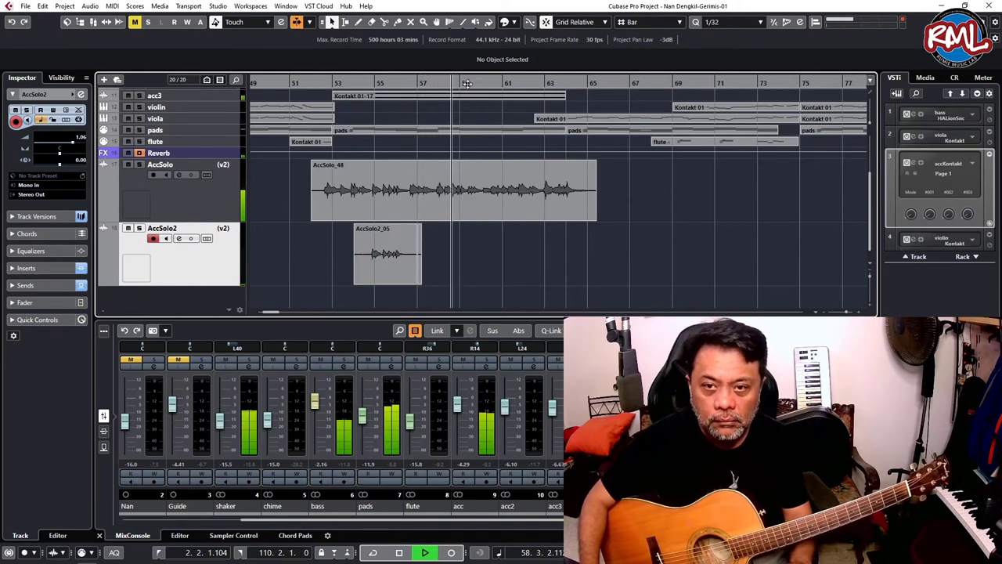
key(space)
Record repeated takes of the next AccSolo2 phrase from bar 58, ending with one to about bar 60, and play it back
click(443, 85)
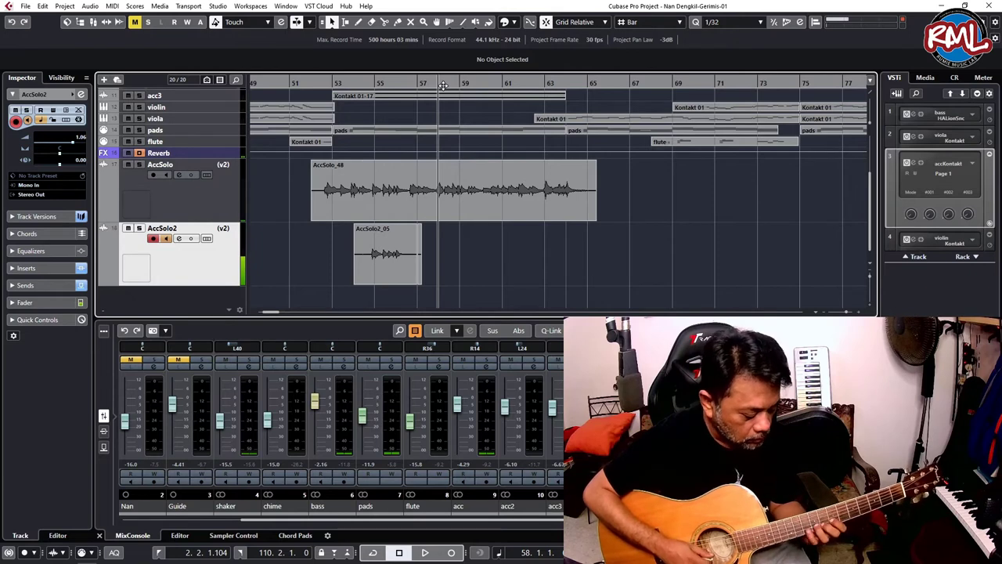
key(KP_Multiply)
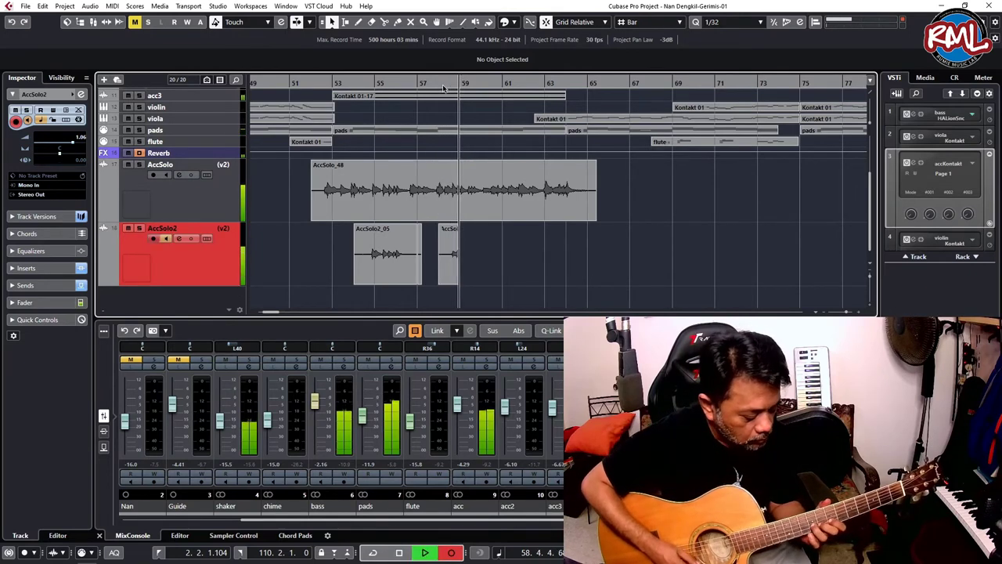
key(space)
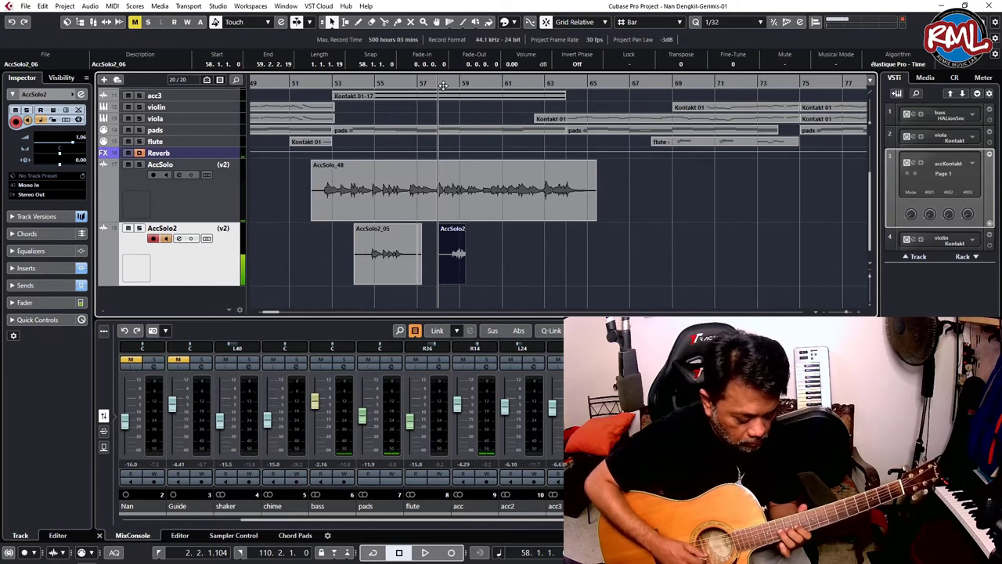
key(KP_Multiply)
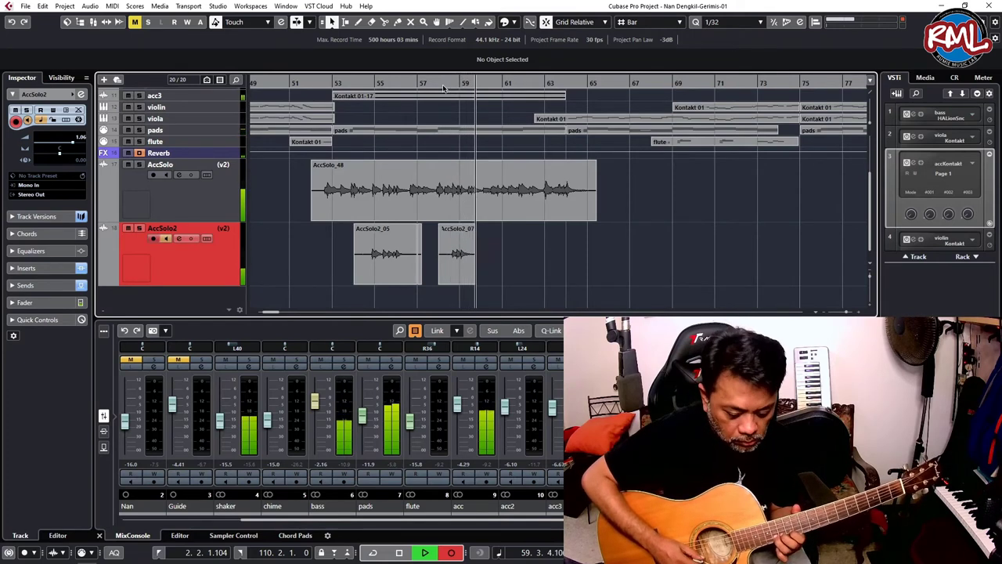
key(space)
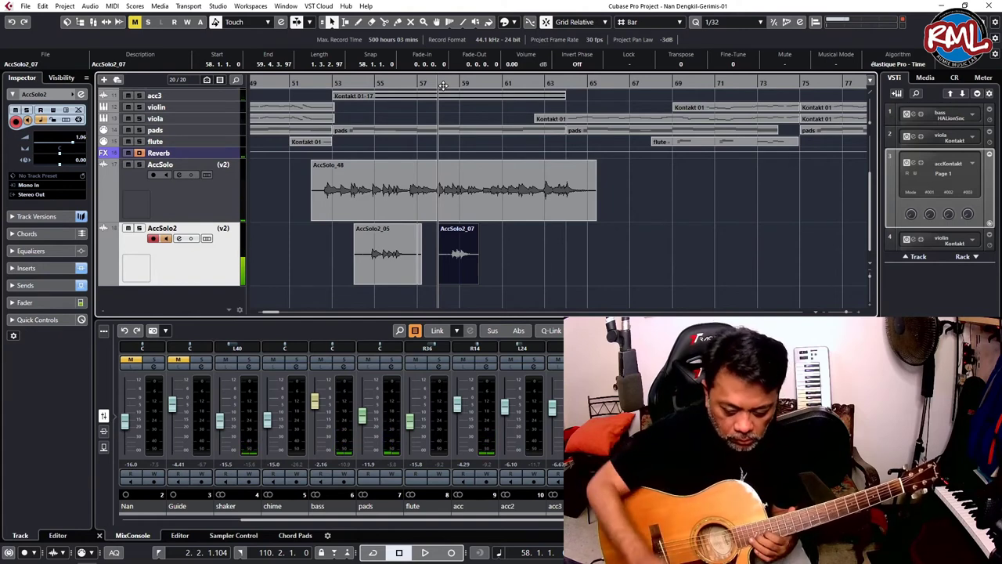
key(KP_Multiply)
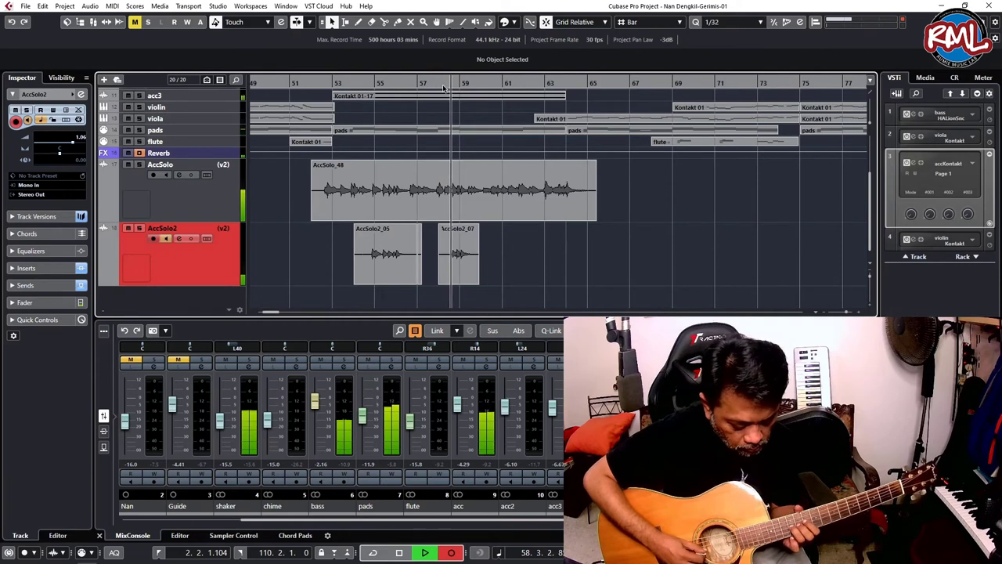
key(space)
key(KP_Multiply)
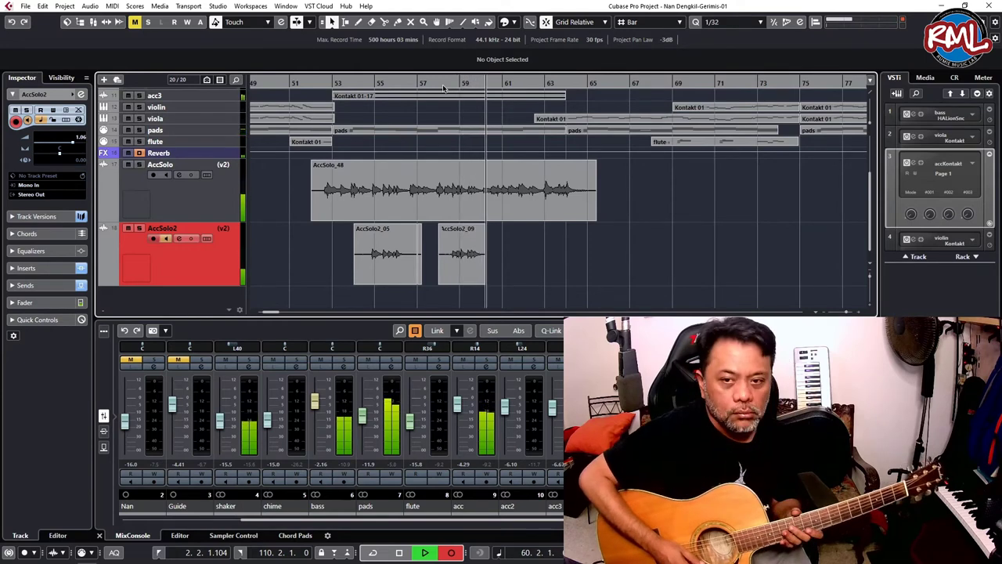
click(442, 85)
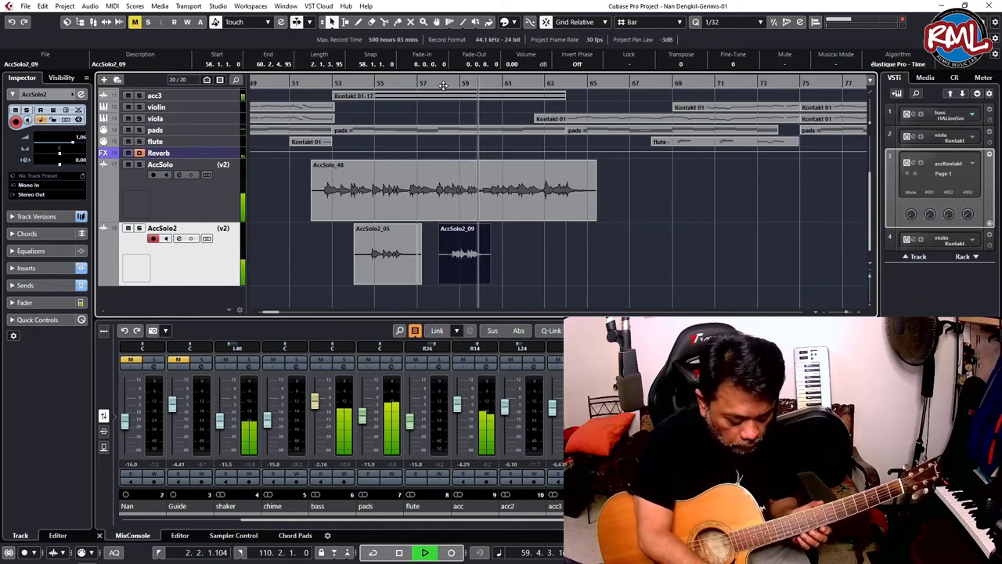
key(space)
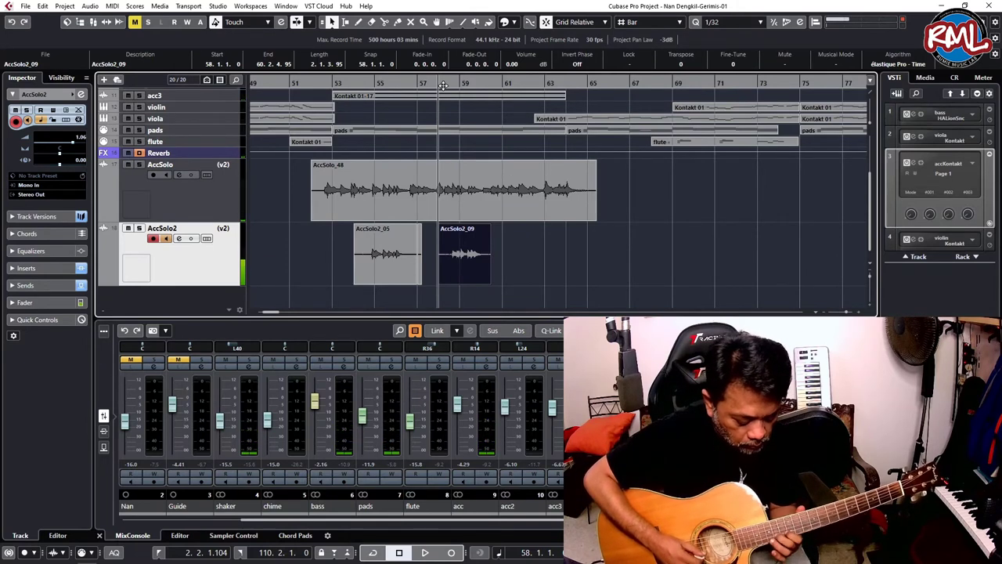
Rerecord the second AccSolo2 phrase from bar 58 until a take runs to about bar 61
key(KP_Multiply)
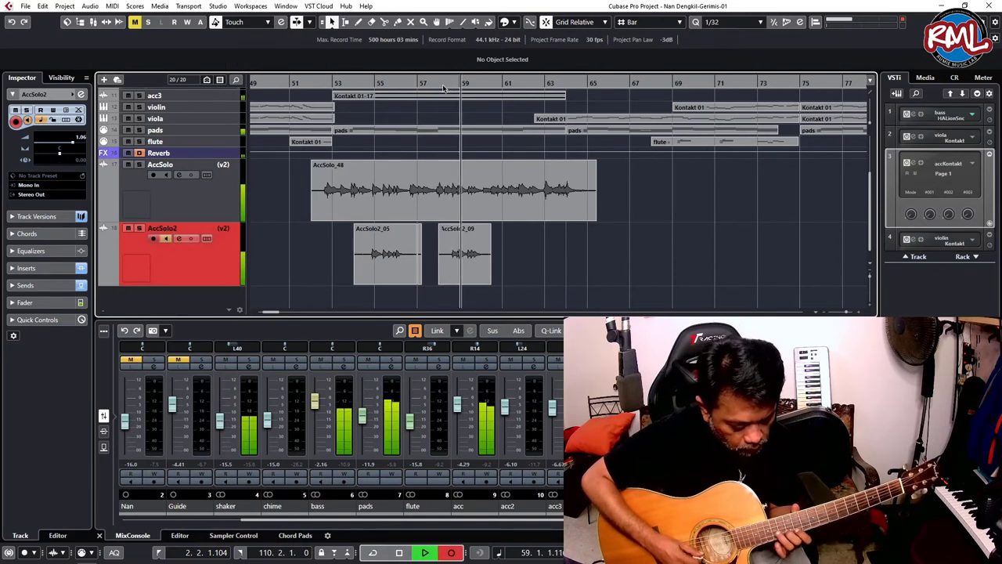
key(space)
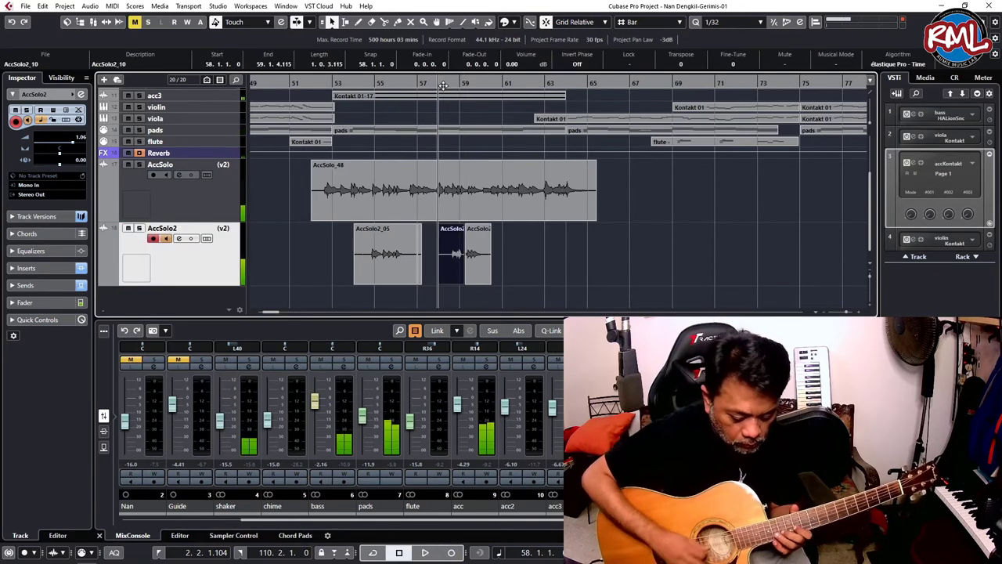
key(KP_Multiply)
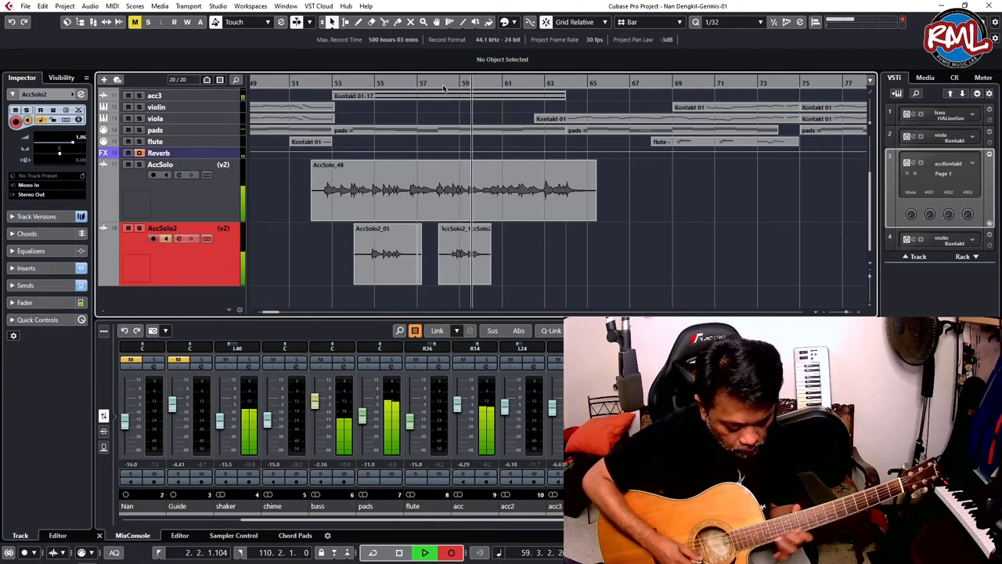
key(space)
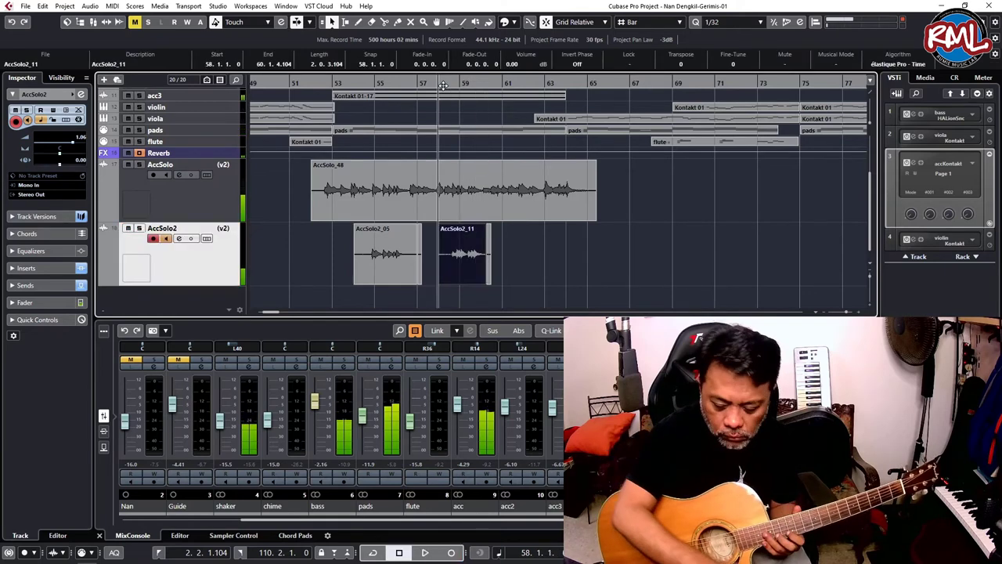
key(KP_Multiply)
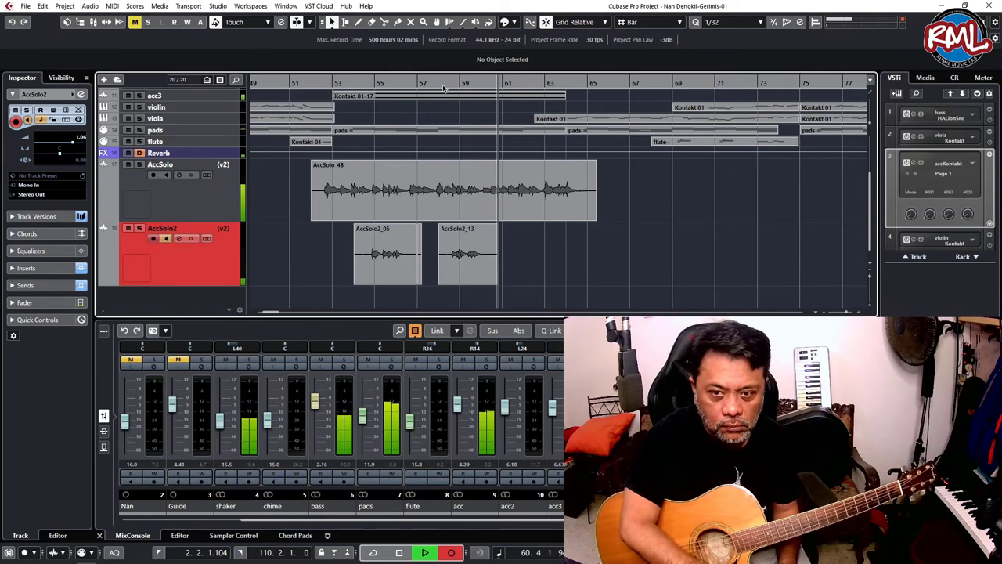
key(space)
Stop the AccSolo2 take from bar 58 at about bar 61 and play it back
key(space)
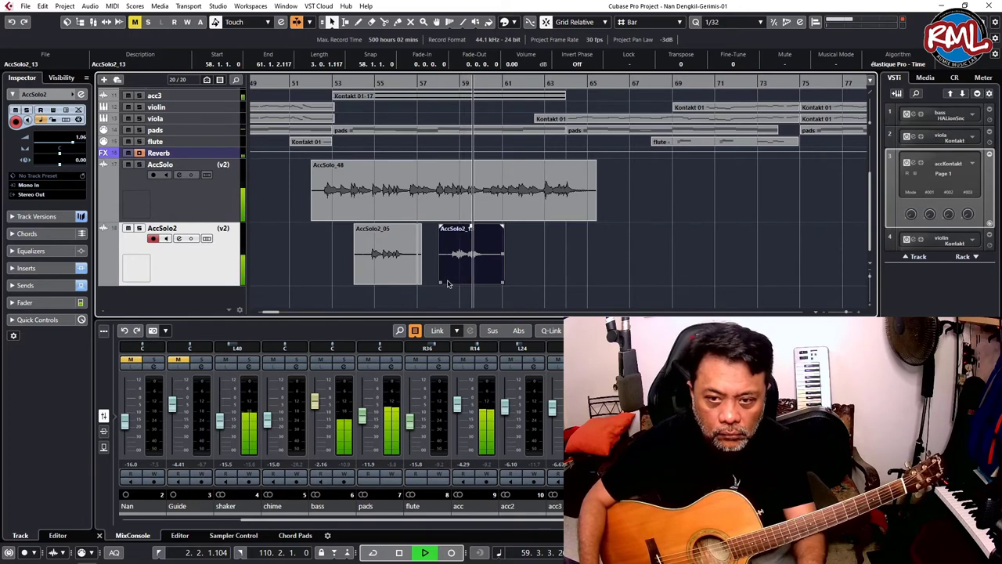
key(space)
key(space)
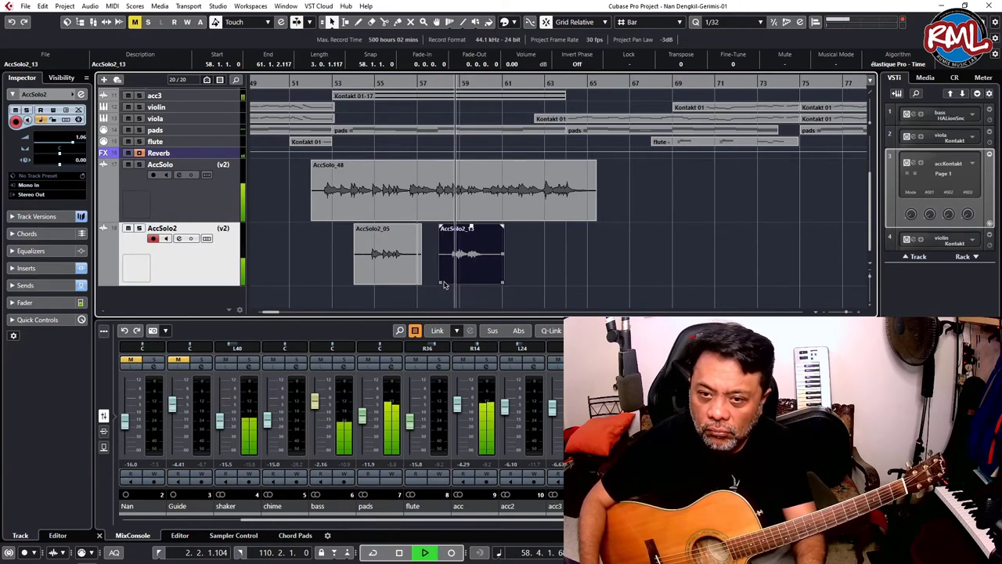
key(space)
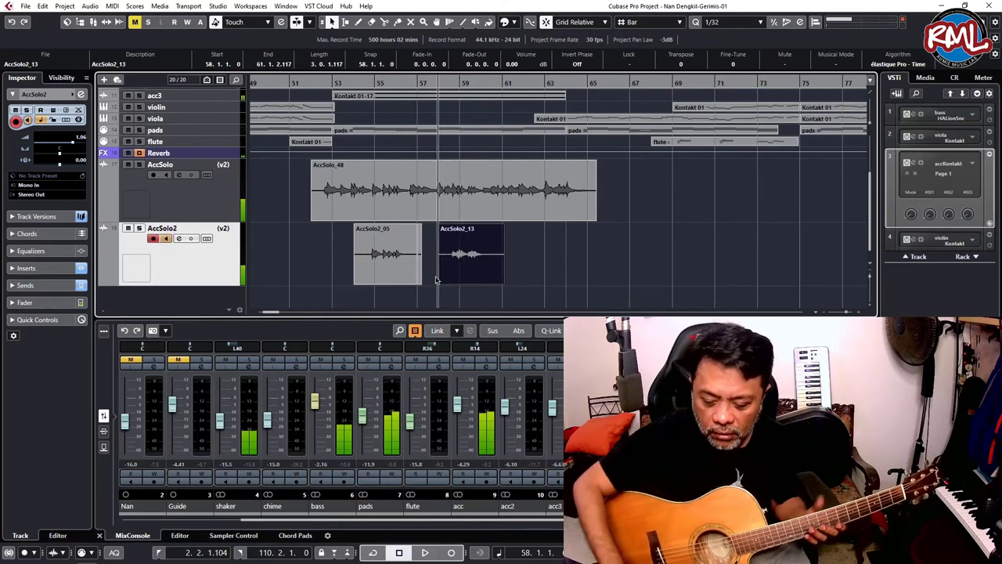
Record a replacement AccSolo2 phrase from bar 58 to about bar 60, then play it back and try trimming its start
key(KP_Multiply)
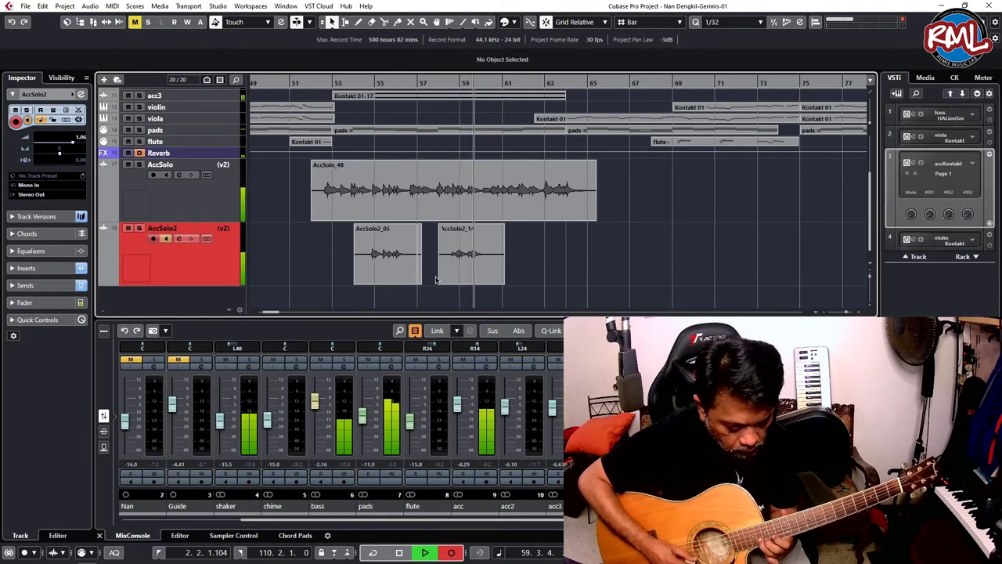
key(space)
key(space)
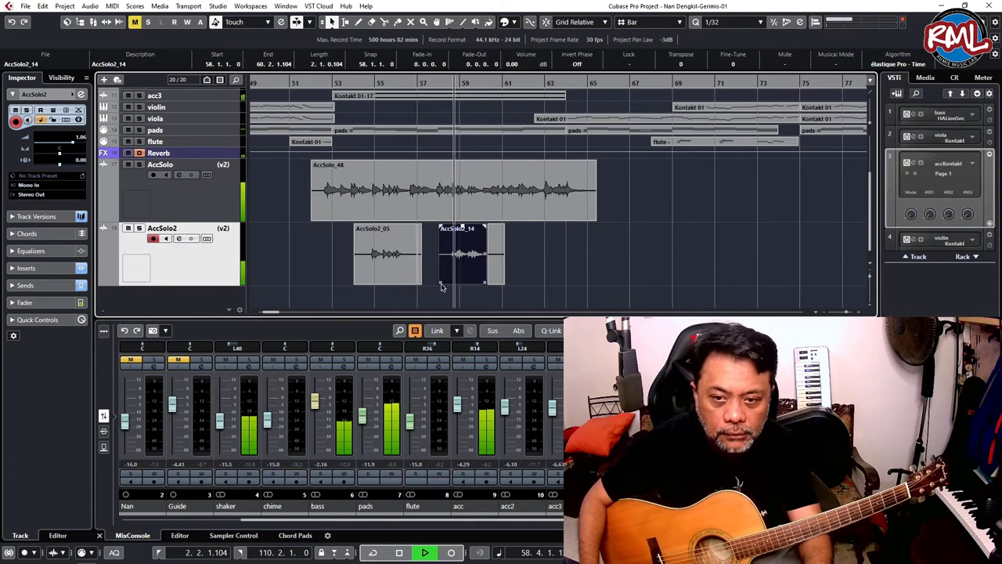
drag(440, 283, 451, 289)
key(space)
Rerecord the second AccSolo2 phrase from bar 58 to about bar 60 and play back the new take
key(KP_Multiply)
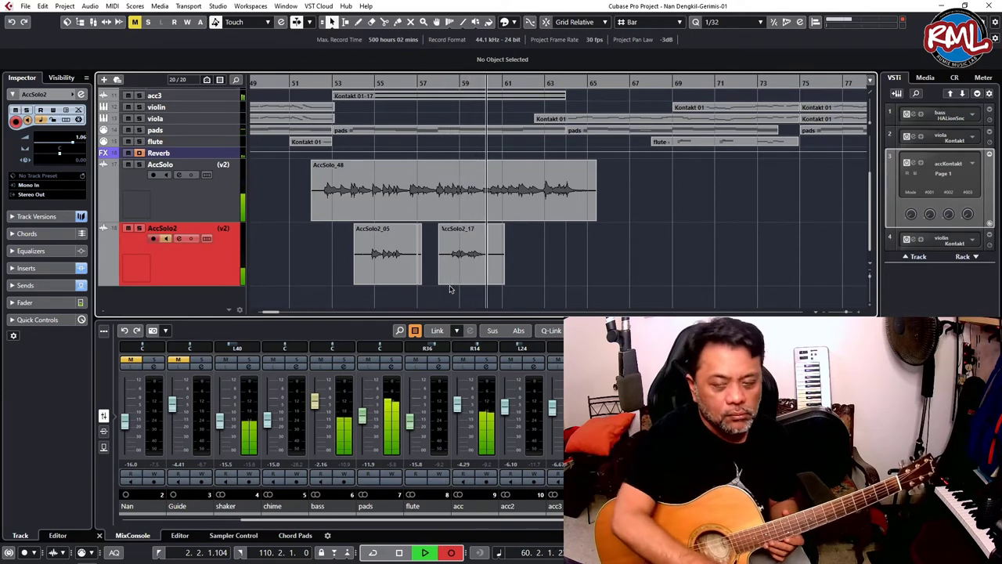
key(space)
key(space)
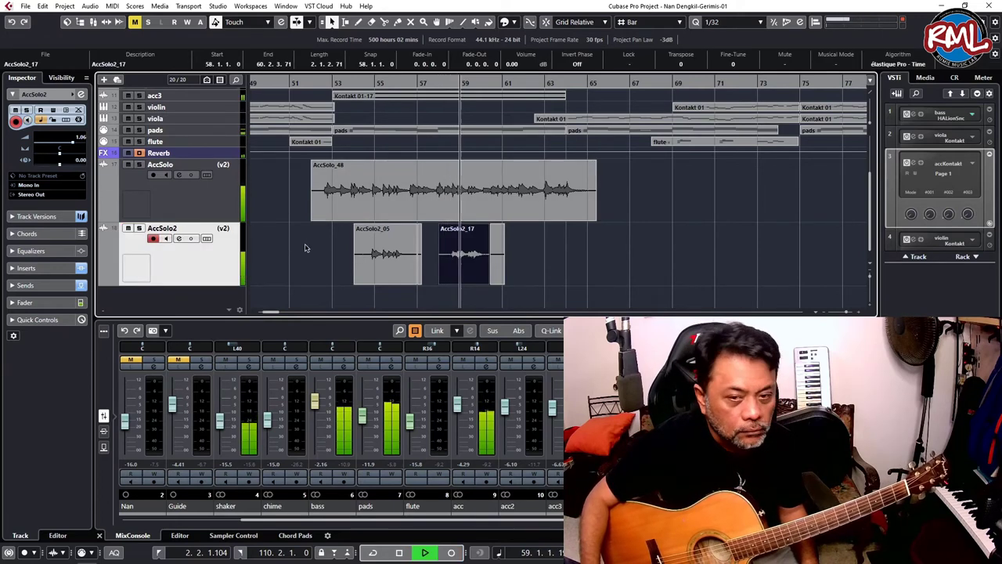
Trim the start of the second AccSolo2 phrase to about 58.3 and delete the leftover fragments after both AccSolo2 phrases
drag(441, 282, 452, 281)
click(498, 276)
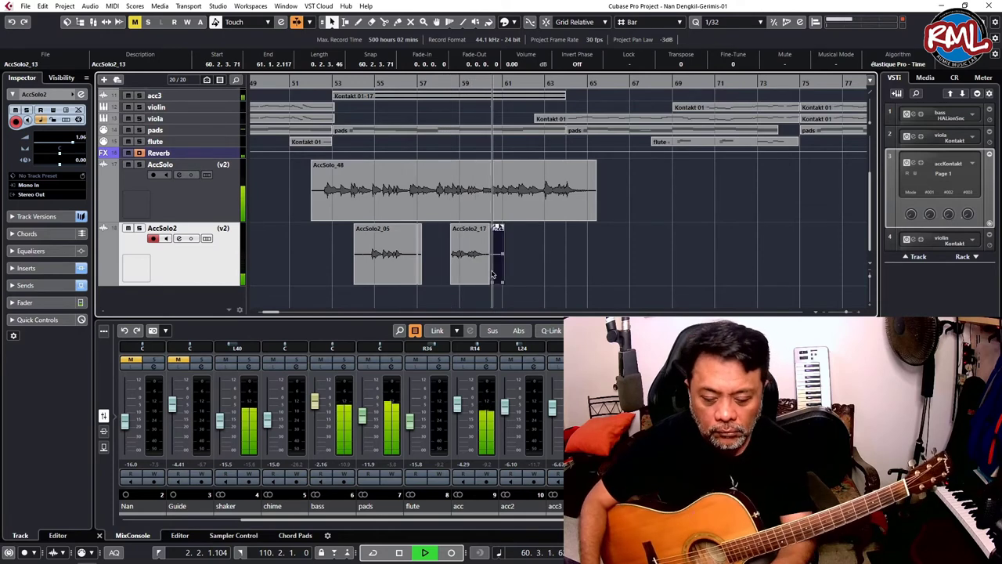
key(Delete)
click(421, 279)
key(Delete)
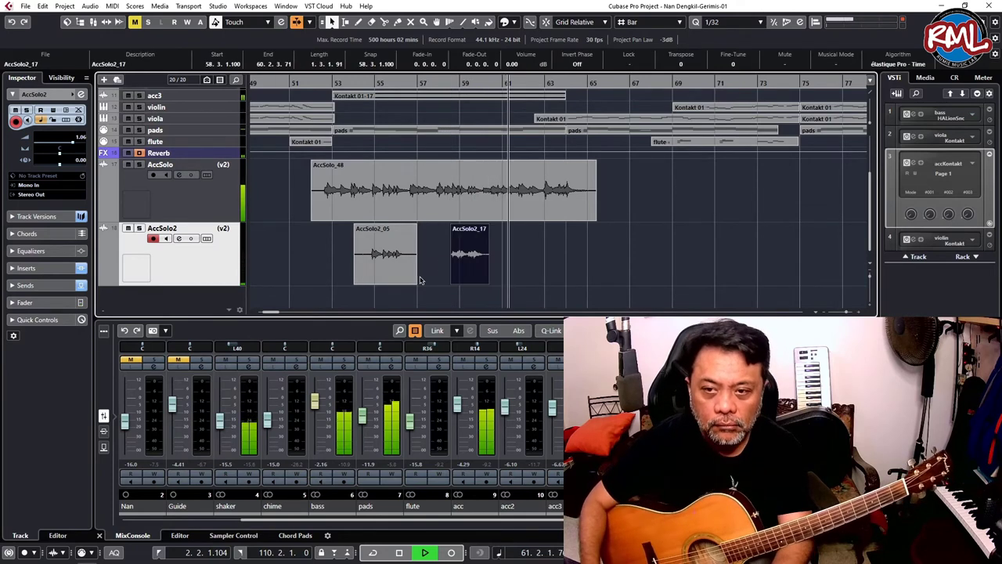
click(517, 268)
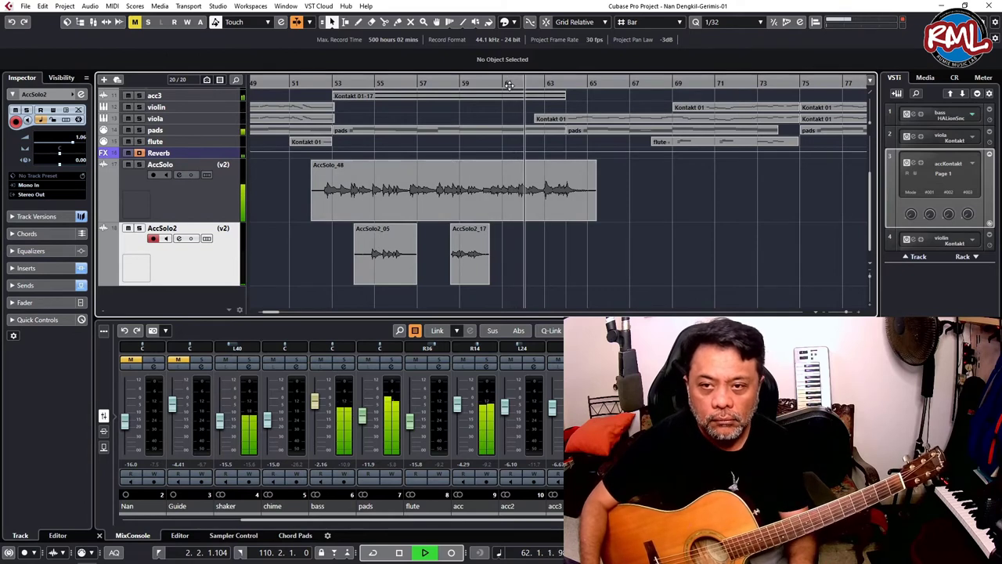
key(space)
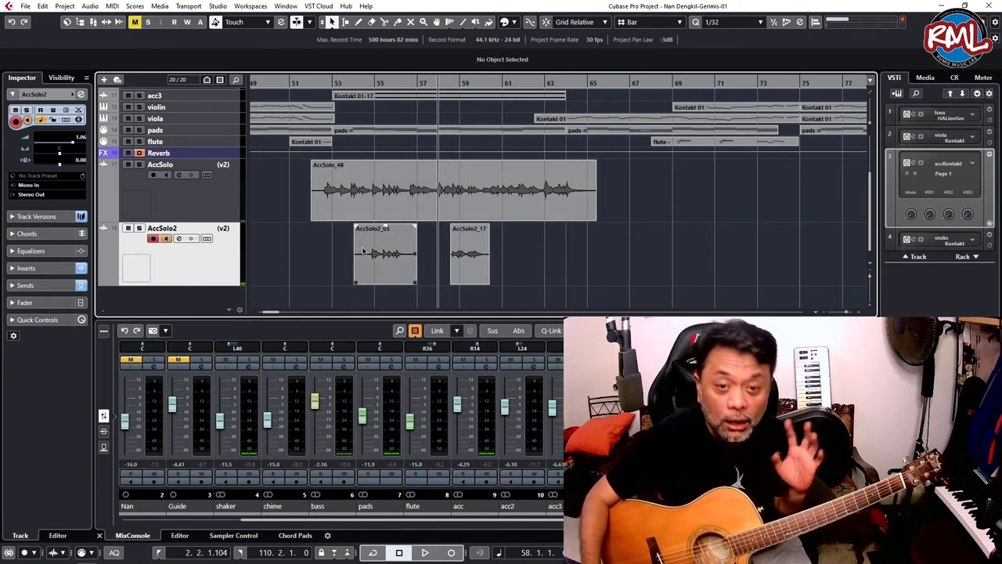
Trim the first AccSolo2 phrase to about 54.4 through 56.3 and the start of the AccSolo clip to about 52.3
drag(357, 280, 373, 283)
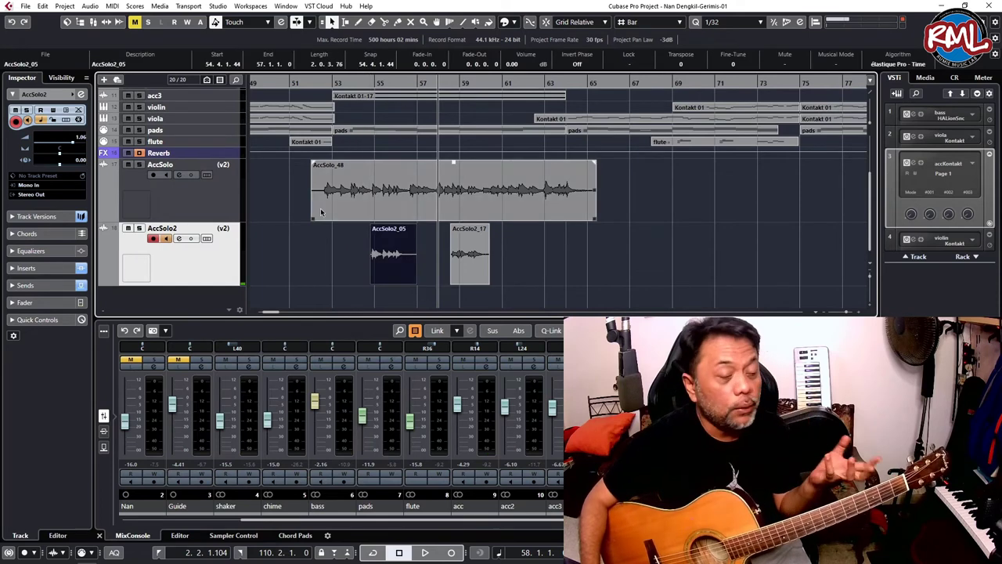
drag(313, 219, 325, 219)
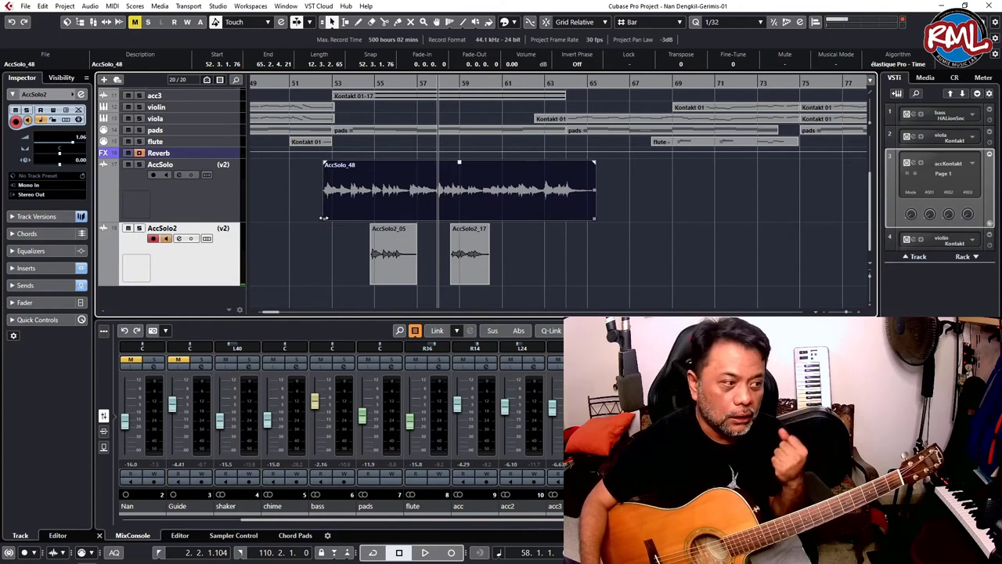
click(319, 239)
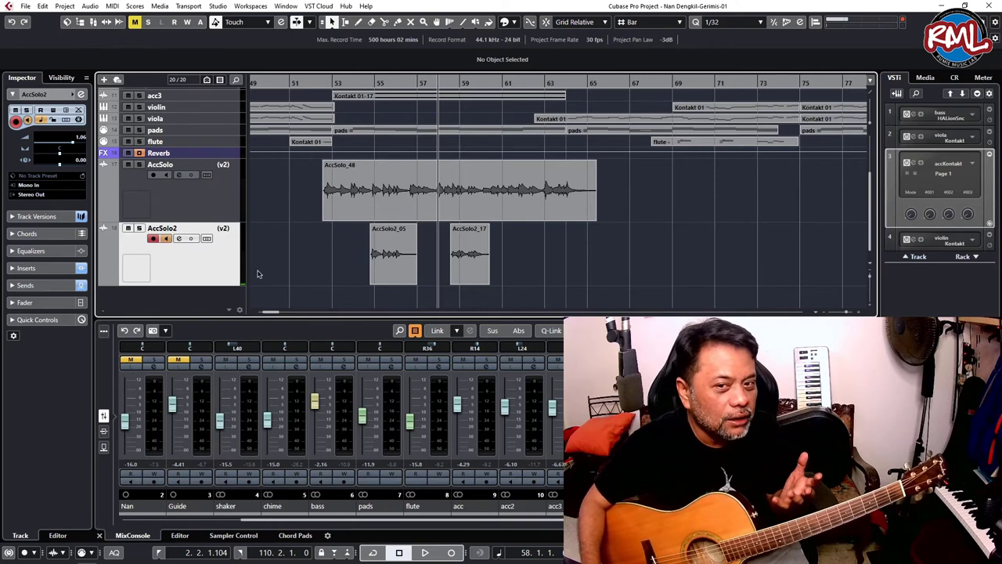
drag(415, 283, 408, 283)
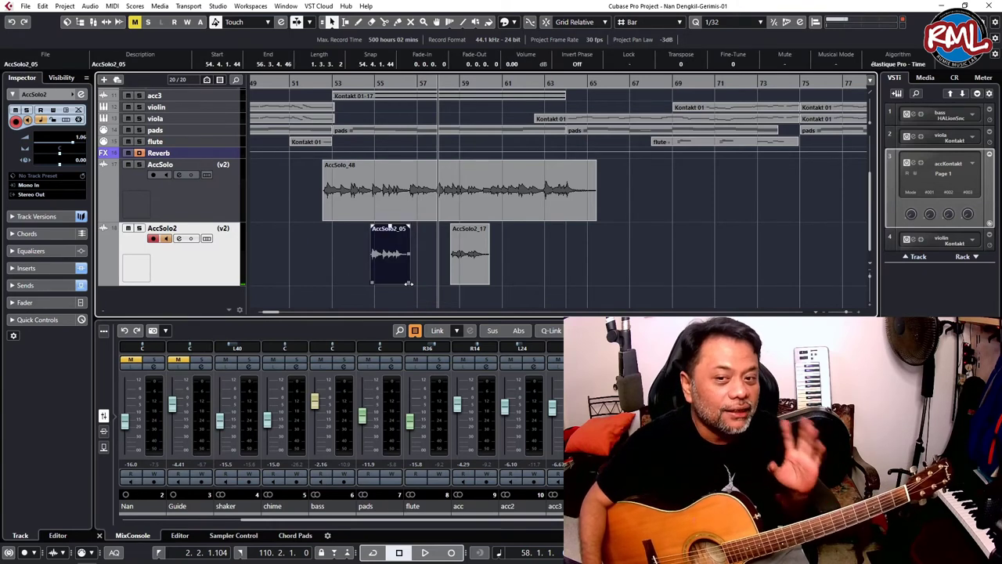
click(472, 271)
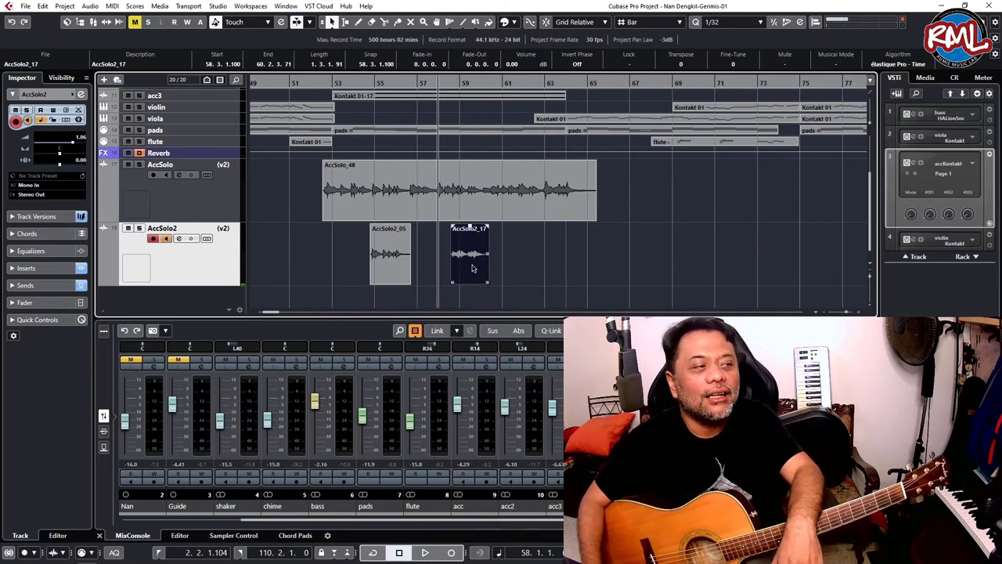
Play back both guitar solo parts together from about 54.4, then turn off record enable on AccSolo2
click(368, 84)
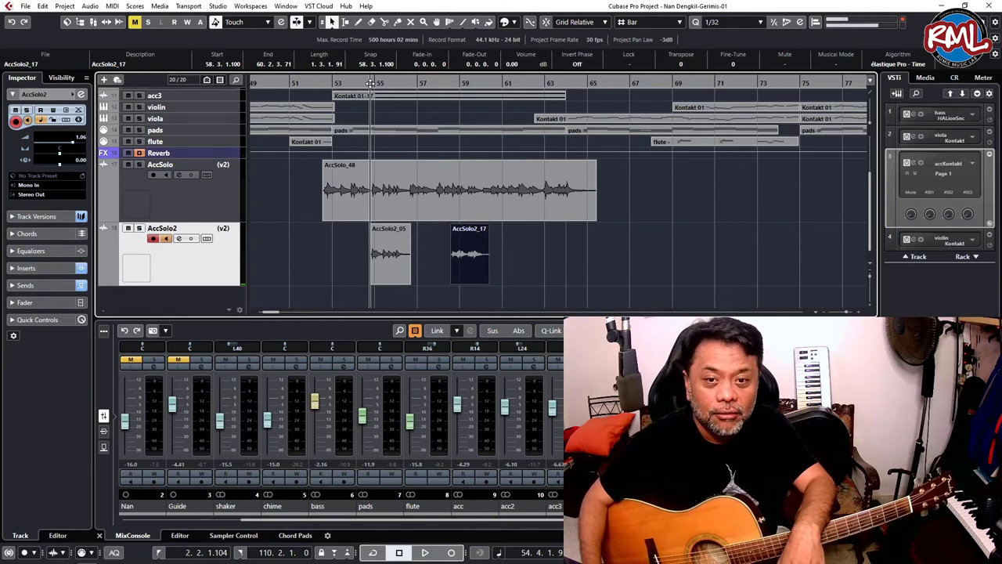
key(space)
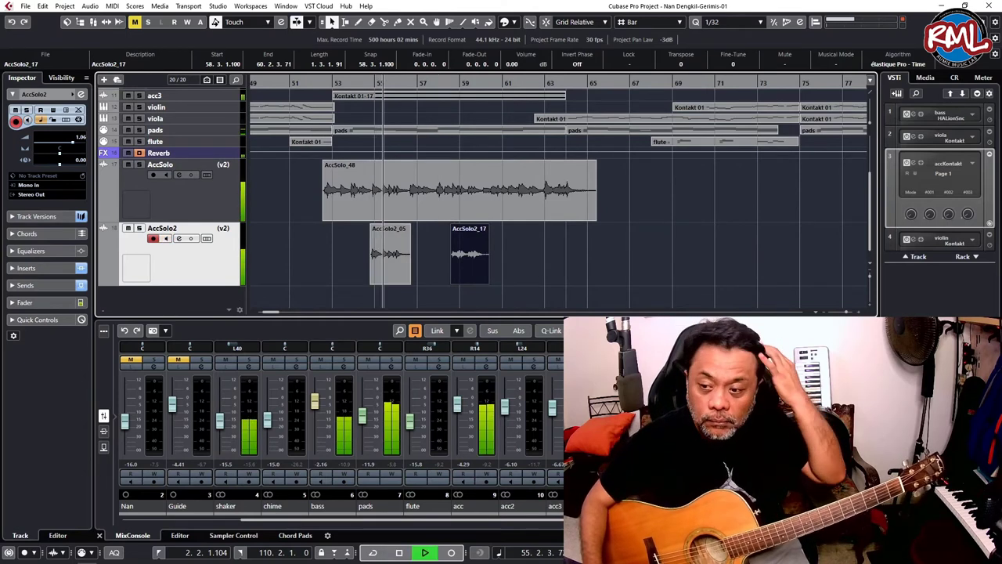
click(845, 312)
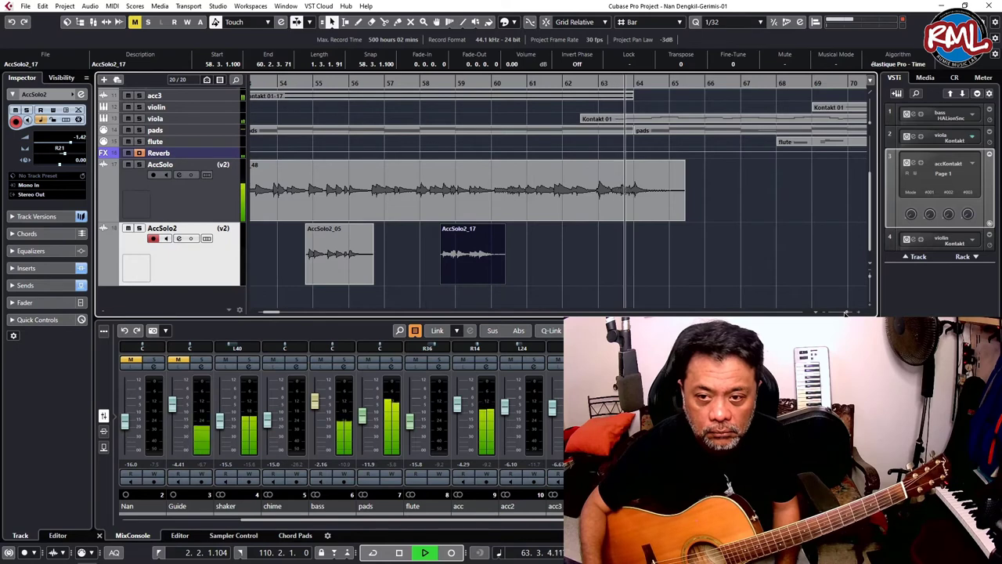
click(572, 281)
key(space)
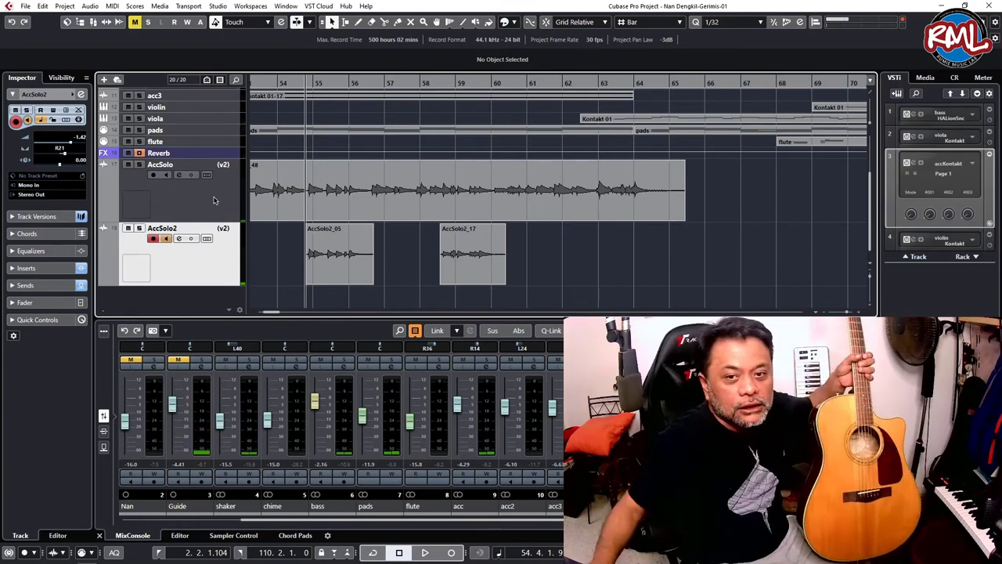
click(152, 239)
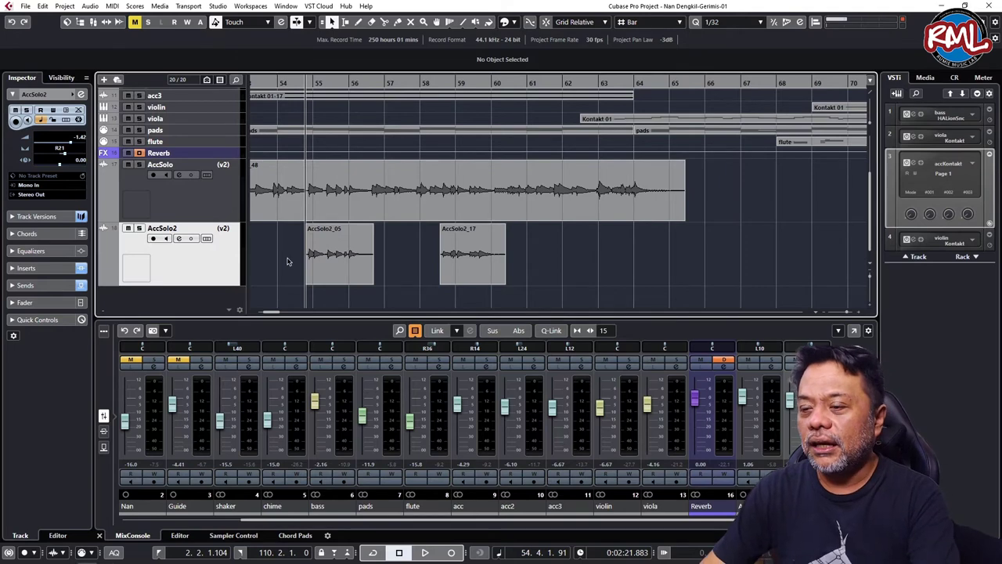
Solo the AccSolo track and start playback just before its clip in bar 52
drag(275, 313, 276, 312)
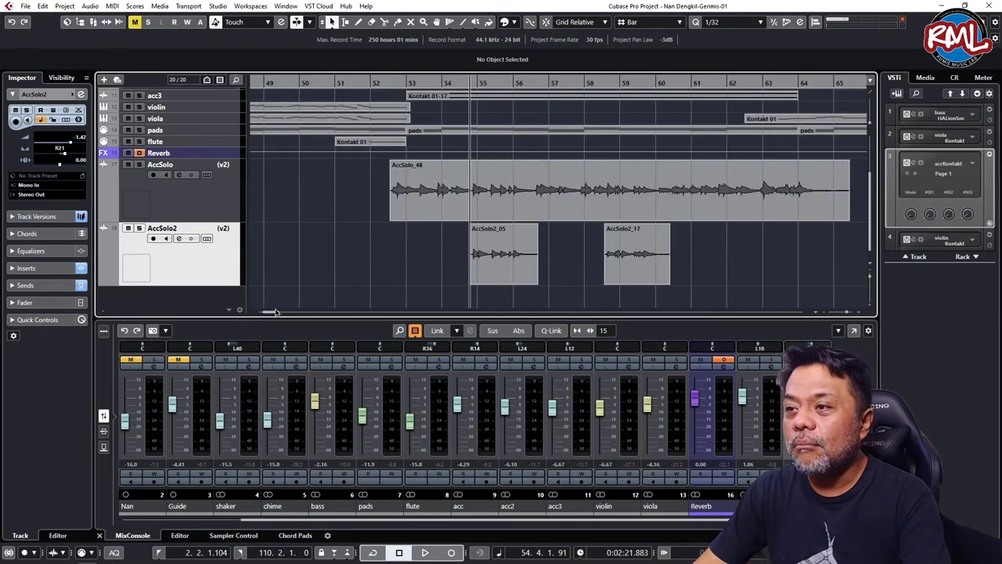
click(387, 84)
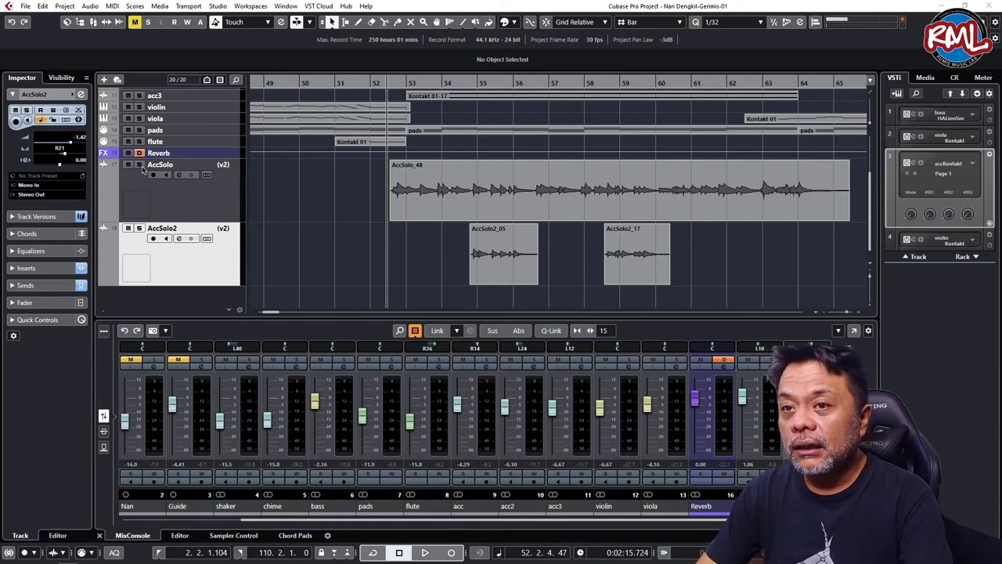
key(s)
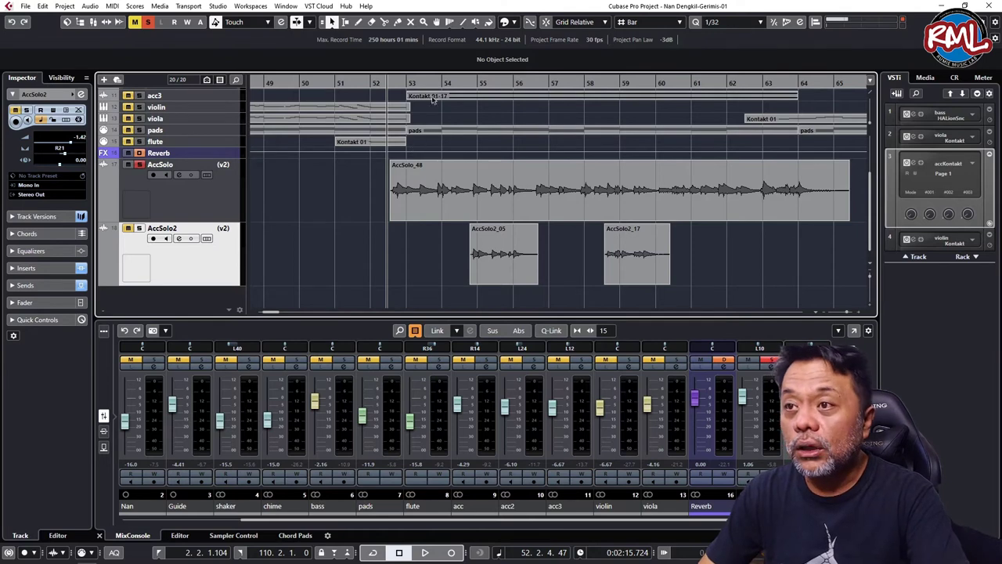
click(387, 83)
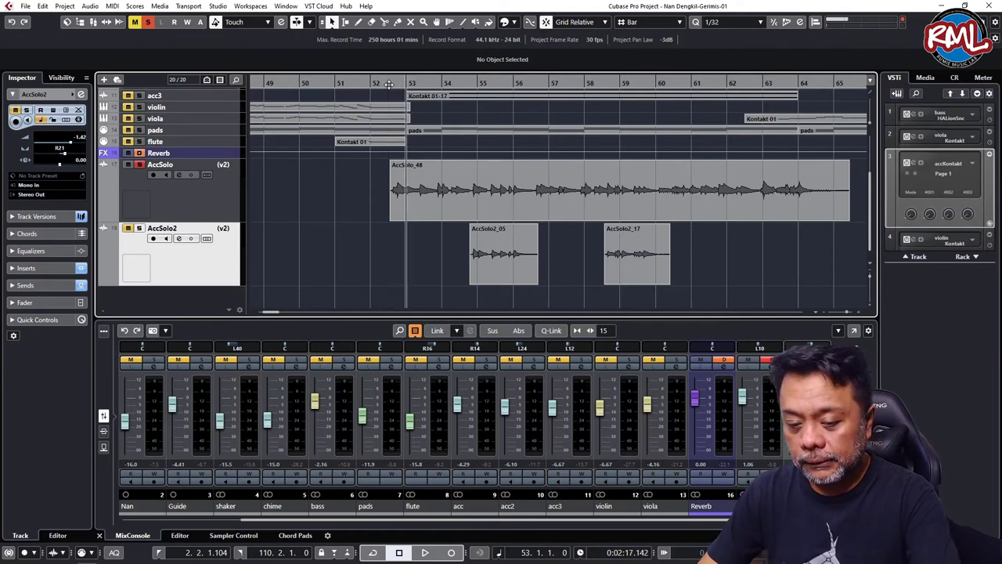
click(388, 83)
click(392, 83)
key(space)
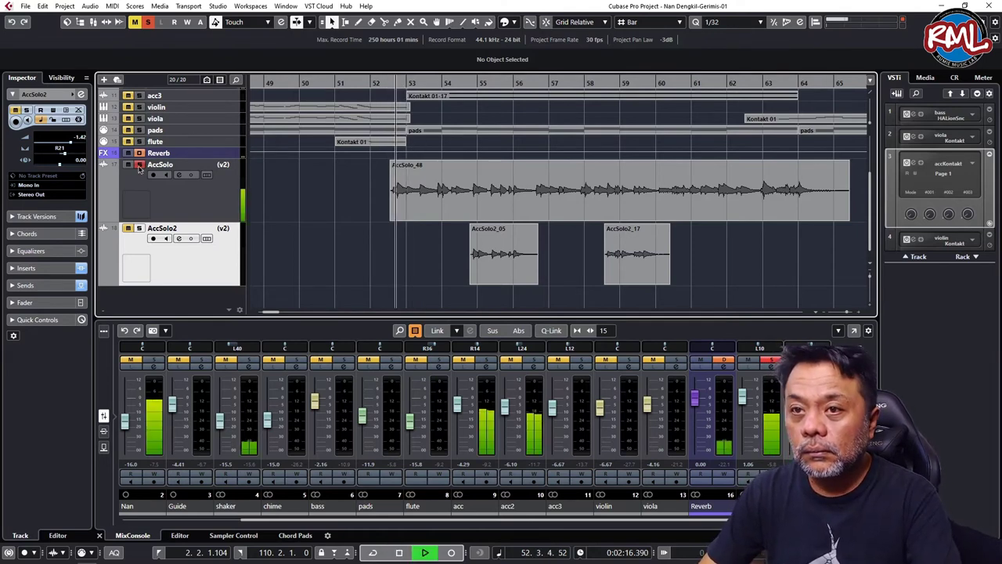
Raise the AccSolo channel volume to 3.19 dB and show the strip modules in its channel settings
drag(742, 398, 743, 394)
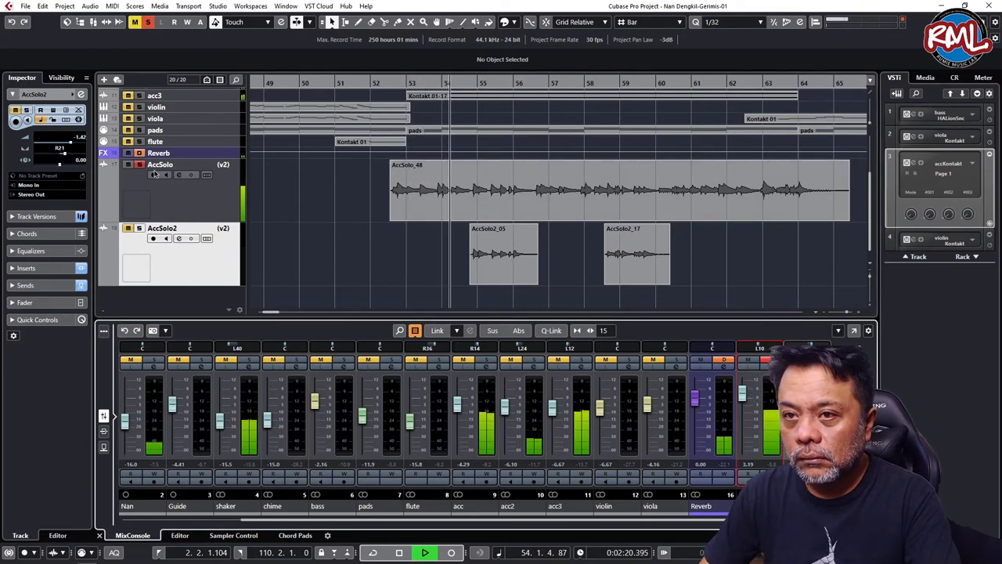
click(196, 166)
click(179, 174)
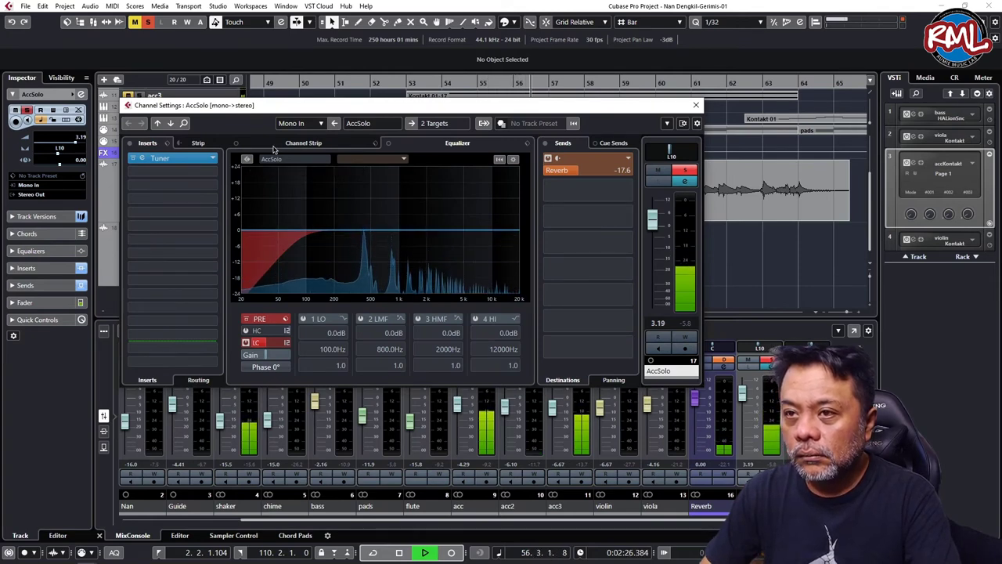
click(197, 143)
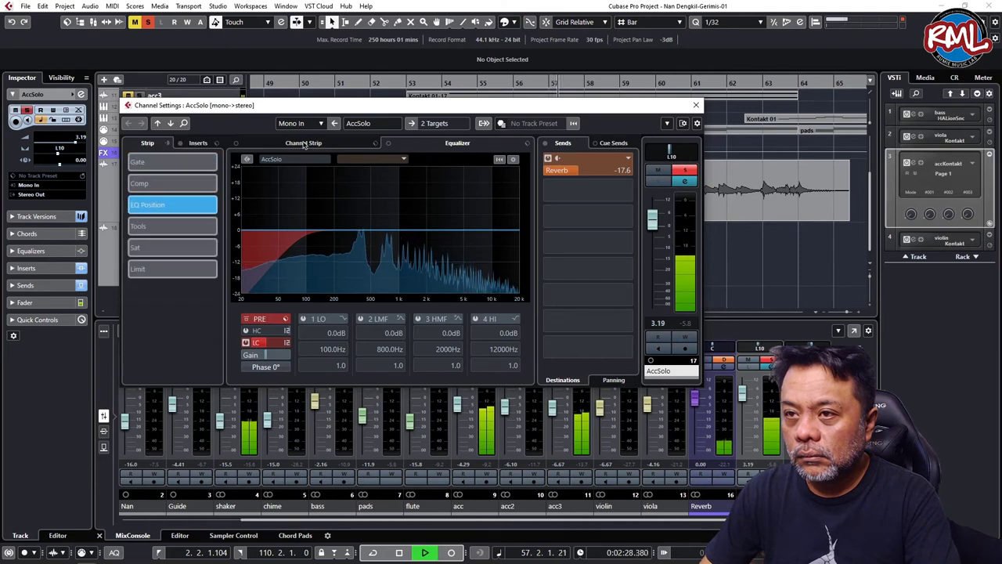
Add a high-mid EQ boost of 2.2 dB at 1171 Hz to the AccSolo channel
key(space)
key(space)
mouse_move(391, 236)
mouse_down()
mouse_move(374, 201)
mouse_move(372, 215)
mouse_move(351, 218)
mouse_move(392, 227)
mouse_move(392, 244)
mouse_move(389, 218)
mouse_move(416, 221)
mouse_move(404, 225)
mouse_move(407, 197)
mouse_move(406, 225)
mouse_up()
key(space)
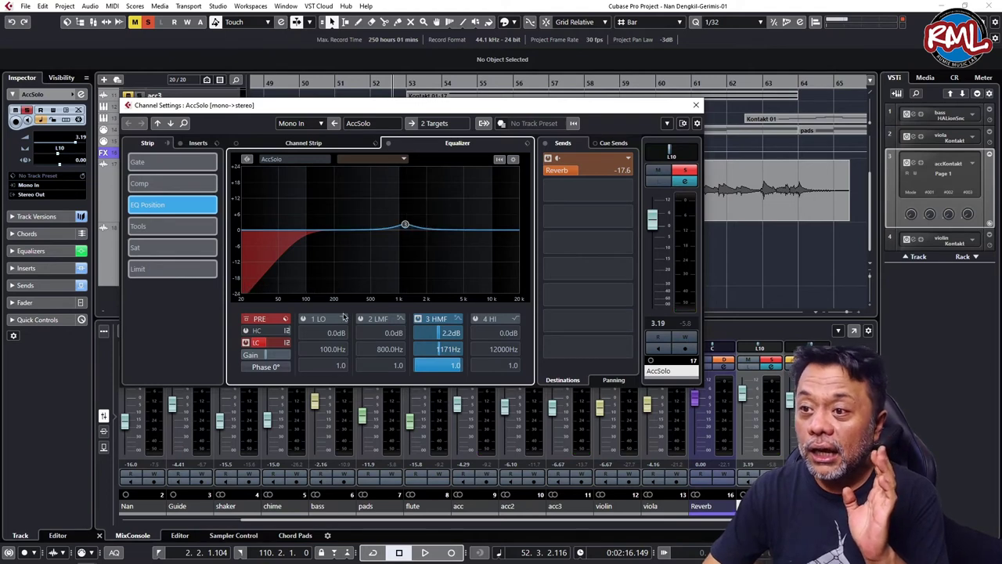
Enable the AccSolo low-mid EQ band at 1.4 dB and 324.5 Hz, and move the high-mid boost to 2.4 dB at 1478 Hz
key(space)
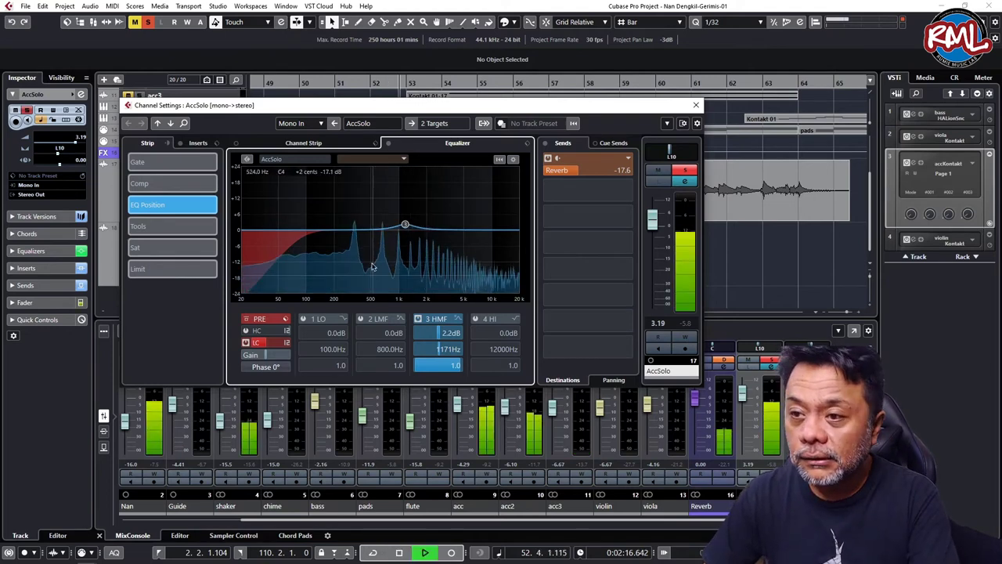
click(360, 319)
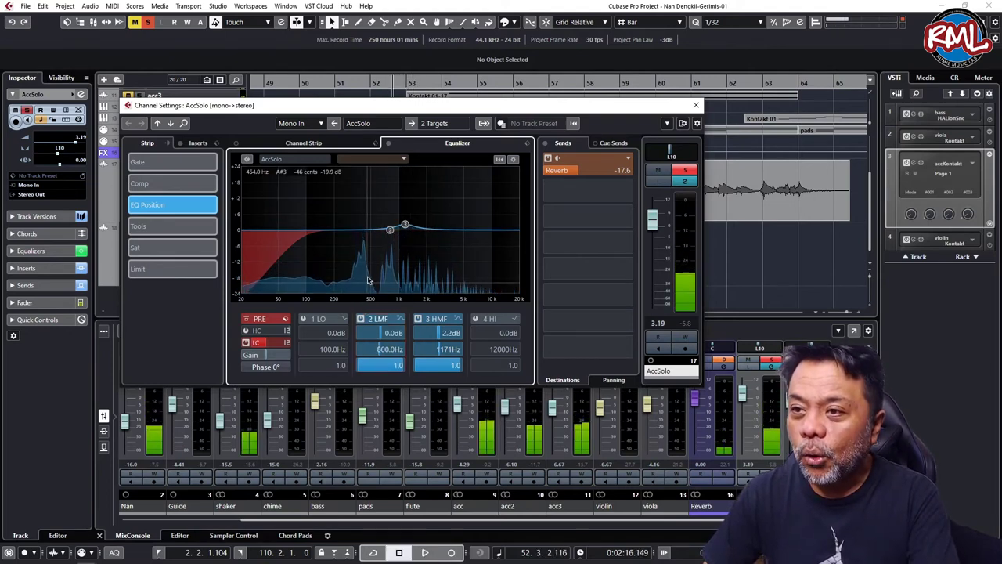
key(space)
drag(390, 229, 358, 221)
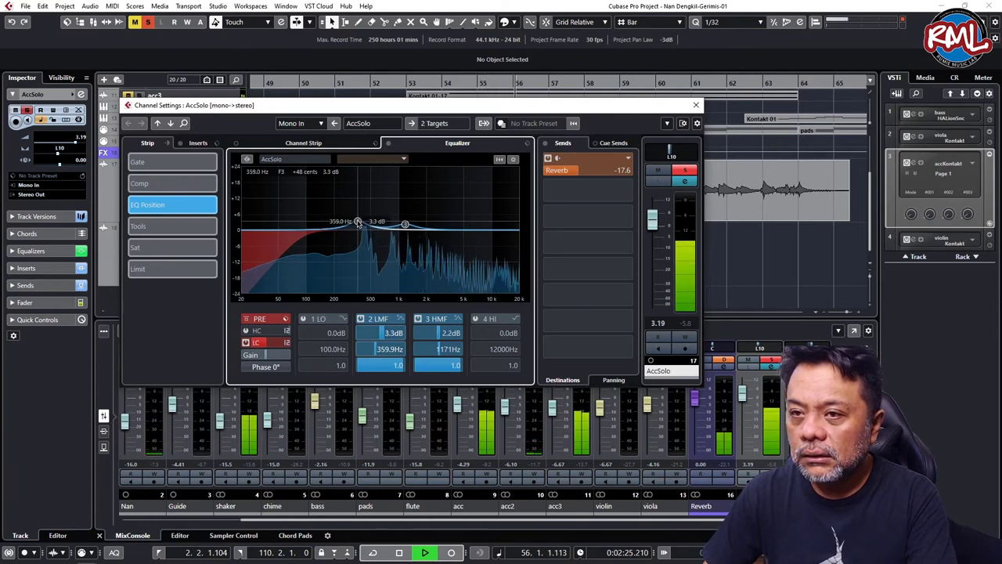
drag(358, 223, 410, 252)
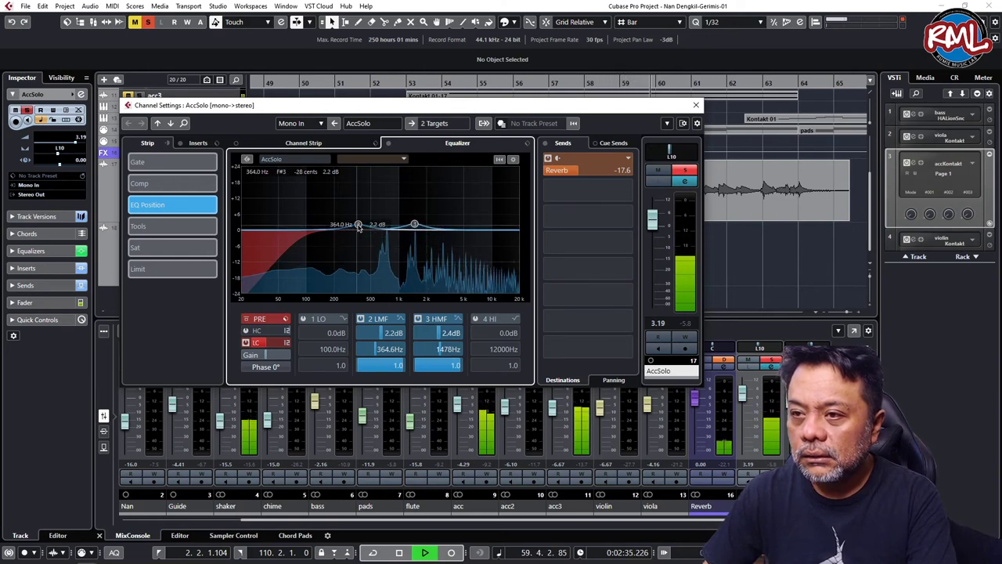
mouse_move(357, 226)
mouse_down()
mouse_move(360, 210)
mouse_move(354, 227)
mouse_up()
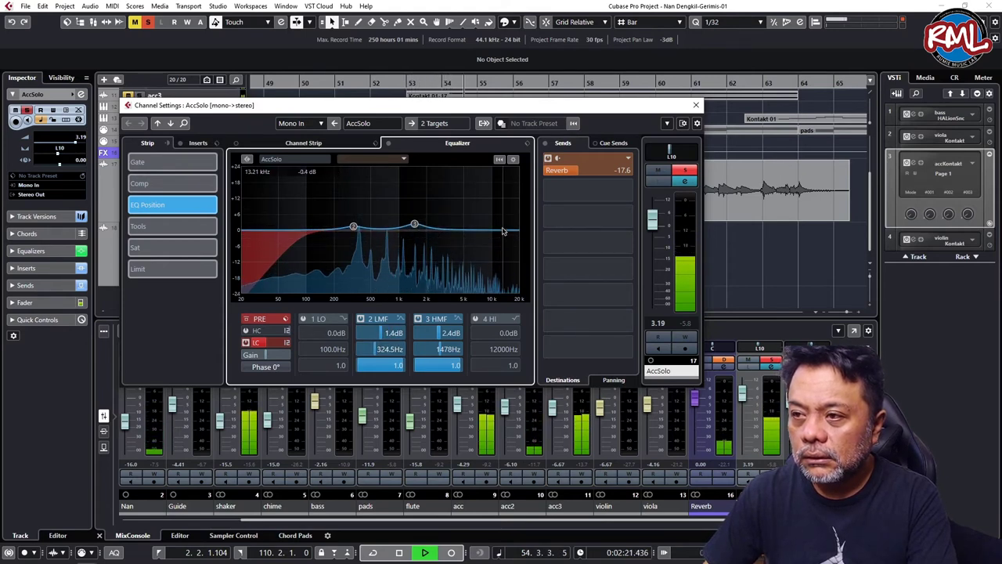
Enable the AccSolo high EQ band as a 3.0 dB boost at 7373 Hz and stop playback
drag(502, 231, 501, 280)
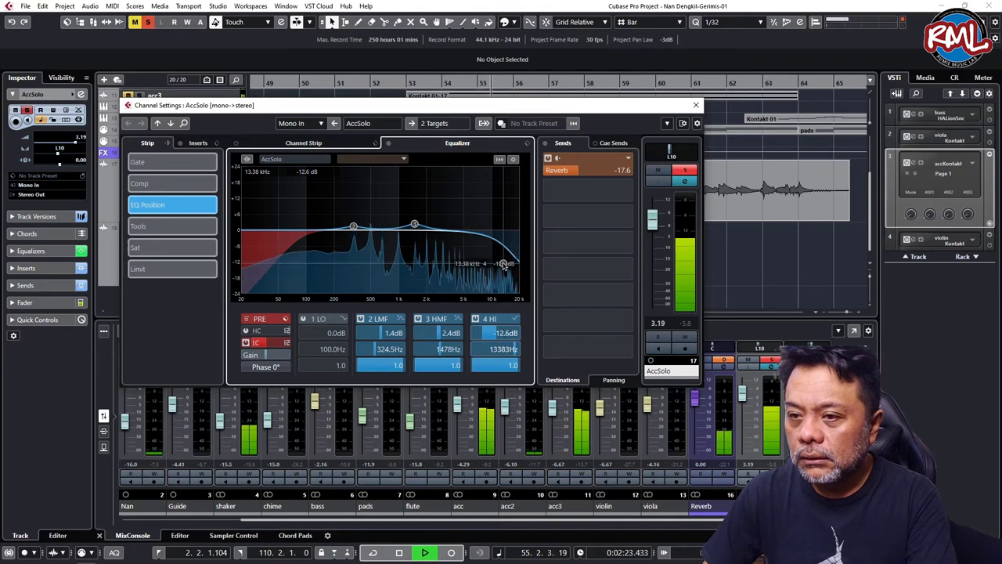
drag(500, 245, 480, 225)
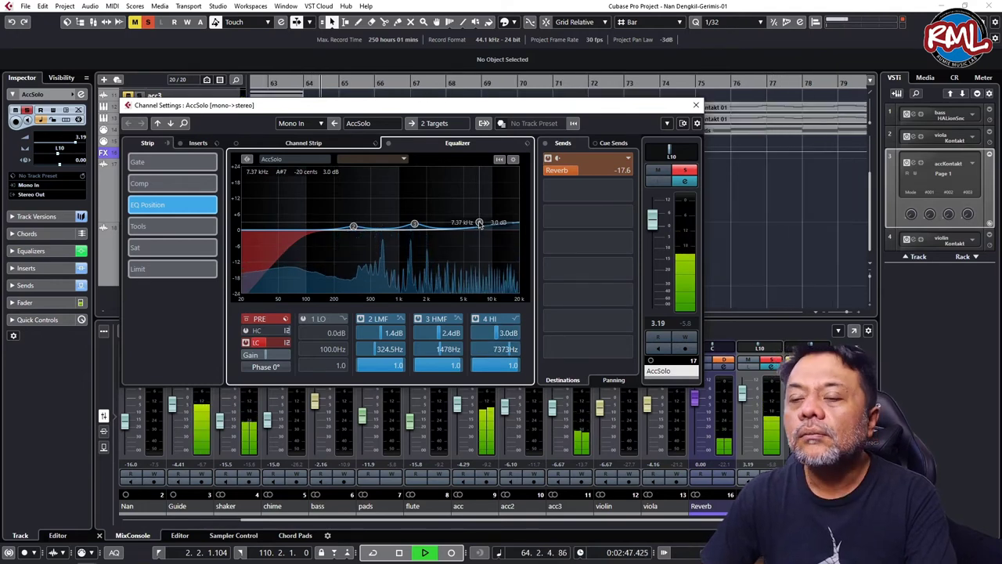
key(space)
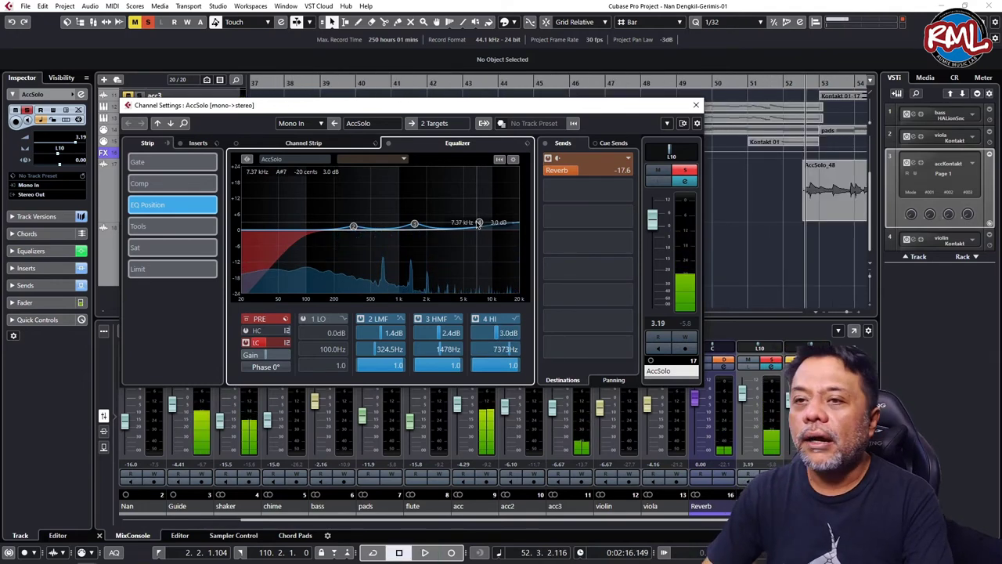
Load the Standard Compressor in the AccSolo channel strip, open its controls and audition it briefly
click(303, 142)
click(321, 165)
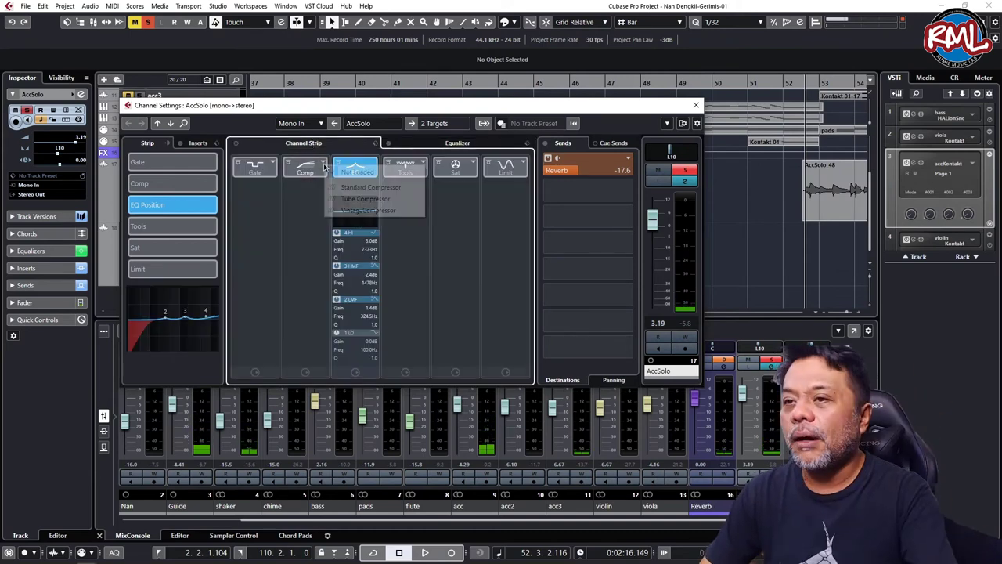
click(345, 187)
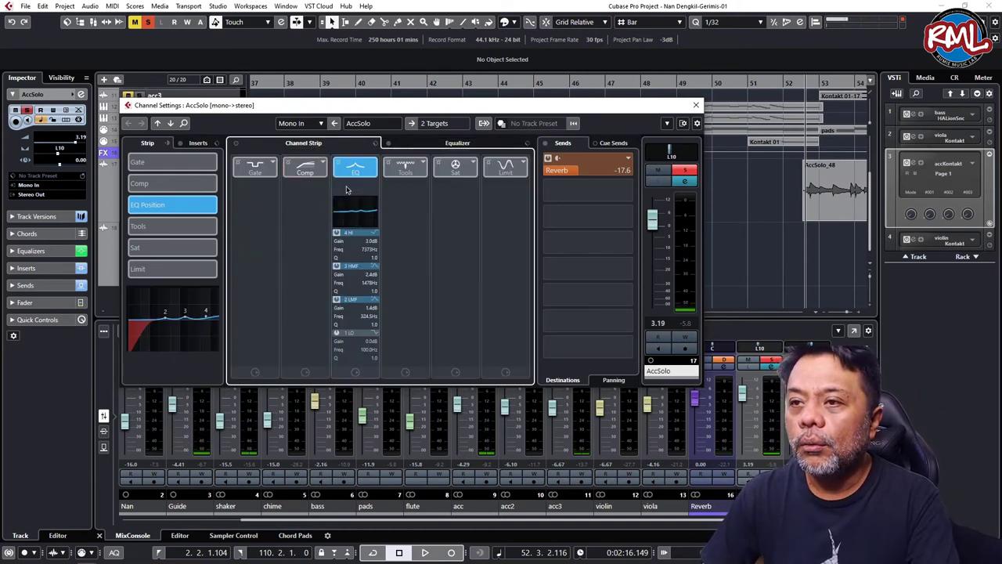
click(304, 185)
key(space)
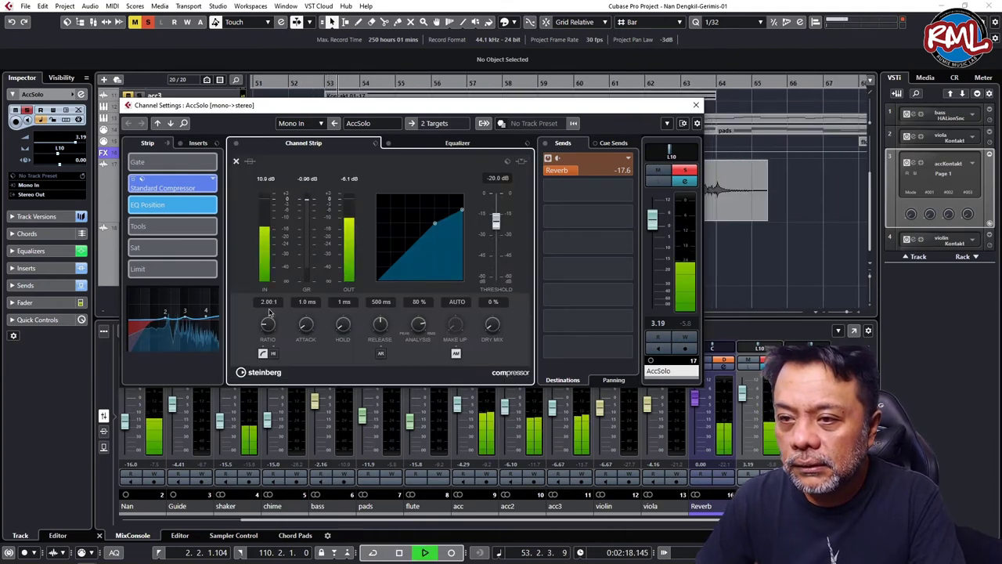
key(space)
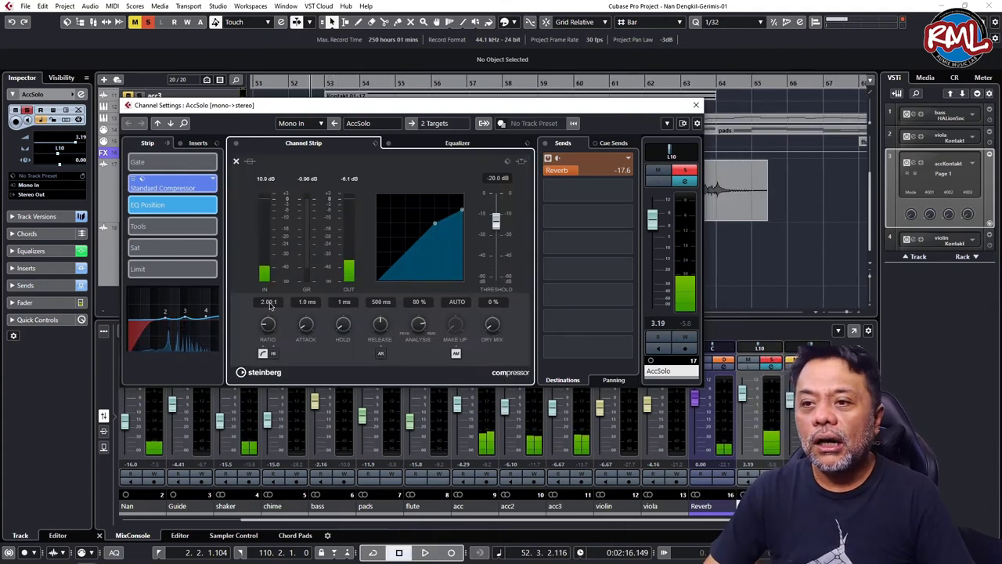
Set the AccSolo compressor to a 3.72:1 ratio, -24.9 dB threshold and 32.0 ms attack during playback
click(266, 302)
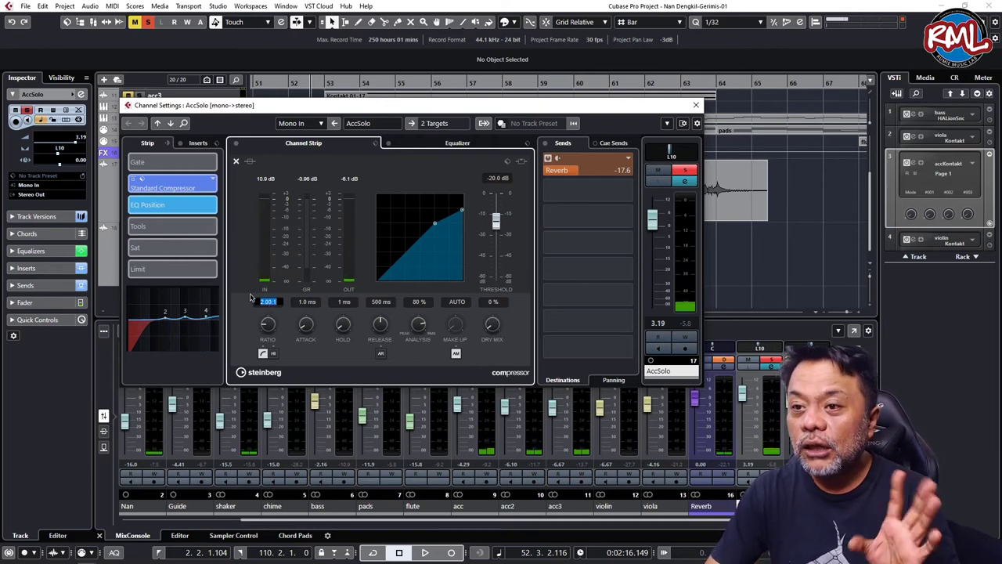
text(4)
key(Return)
key(space)
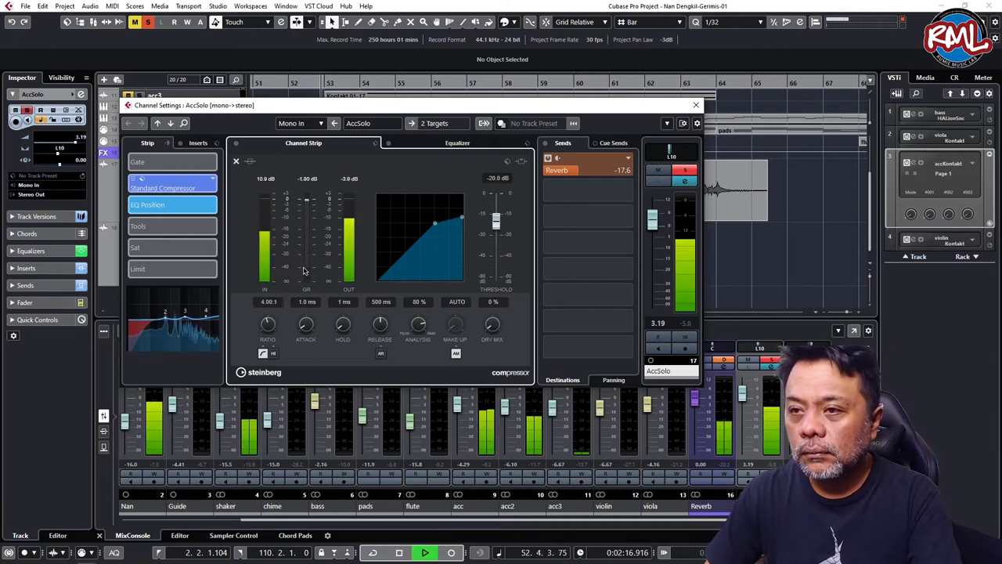
drag(269, 328, 266, 328)
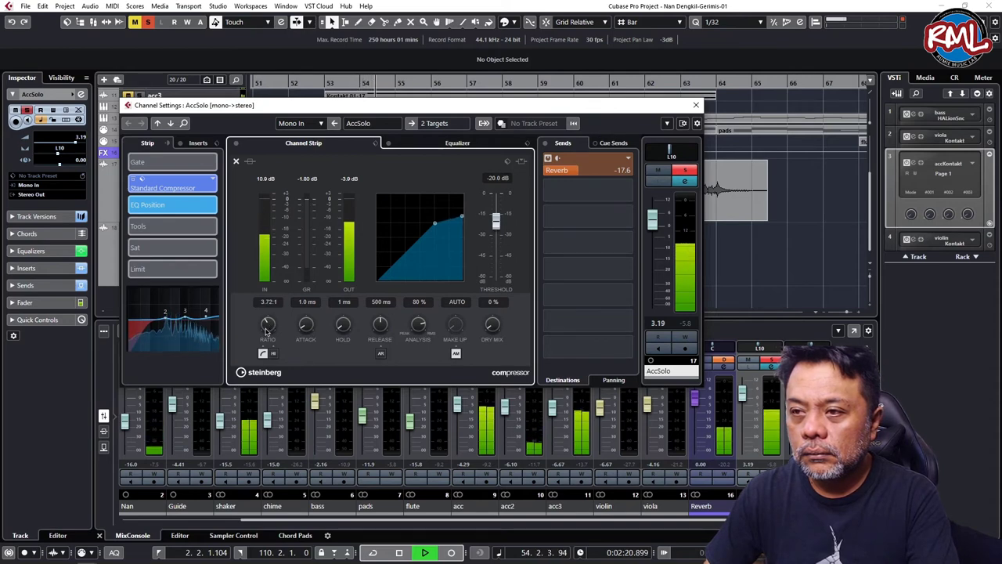
drag(496, 223, 497, 231)
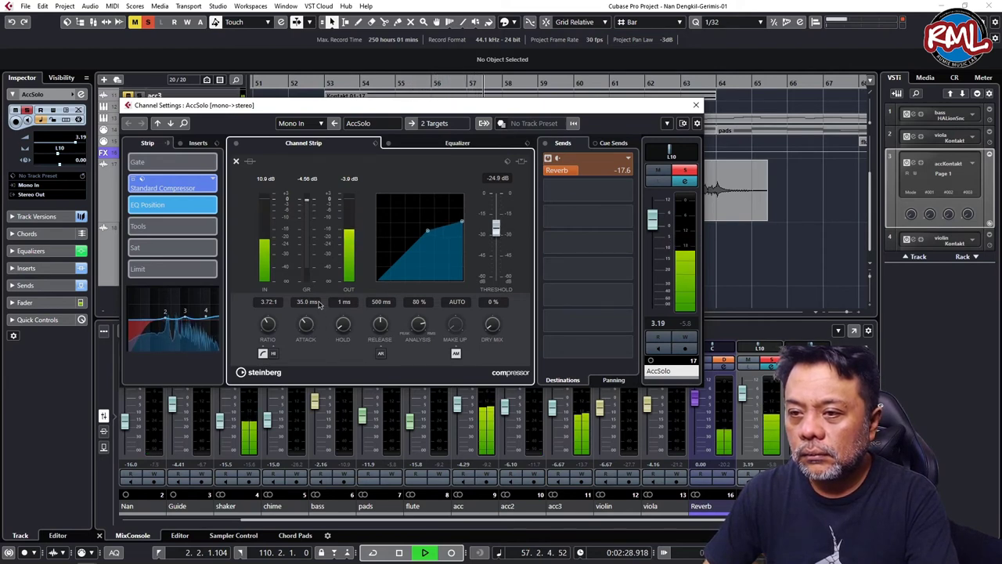
scroll(316, 305, up, 3)
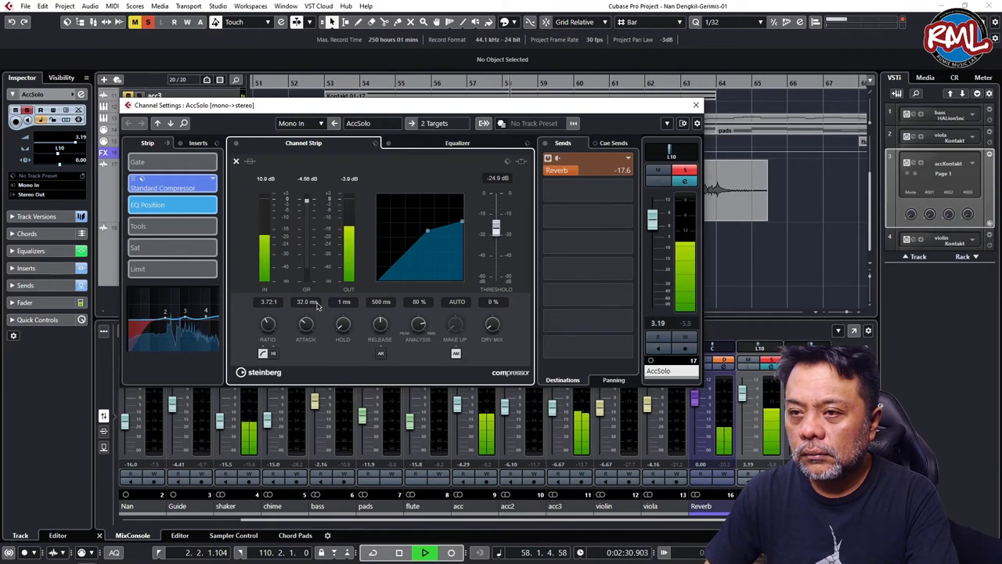
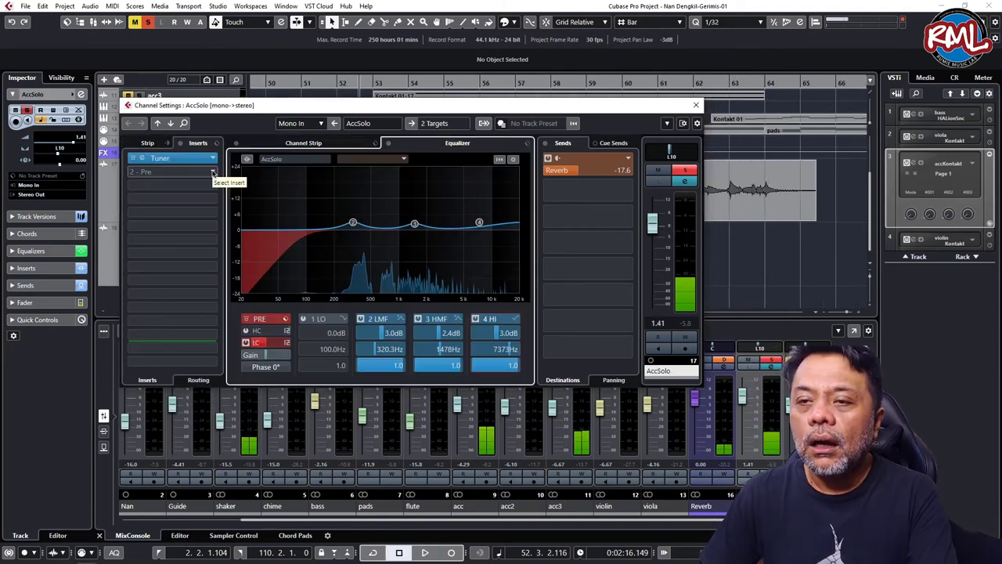
click(327, 143)
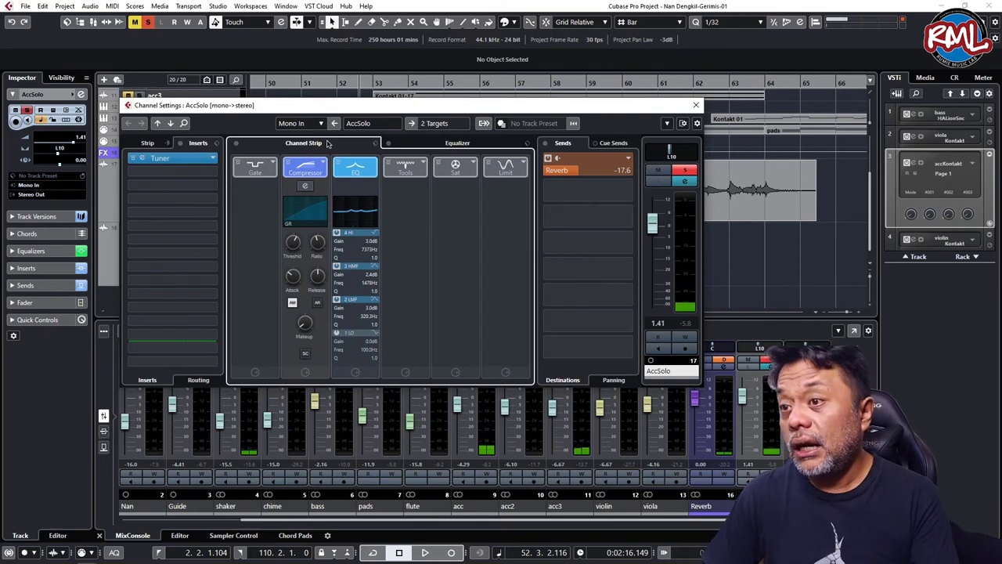
click(473, 163)
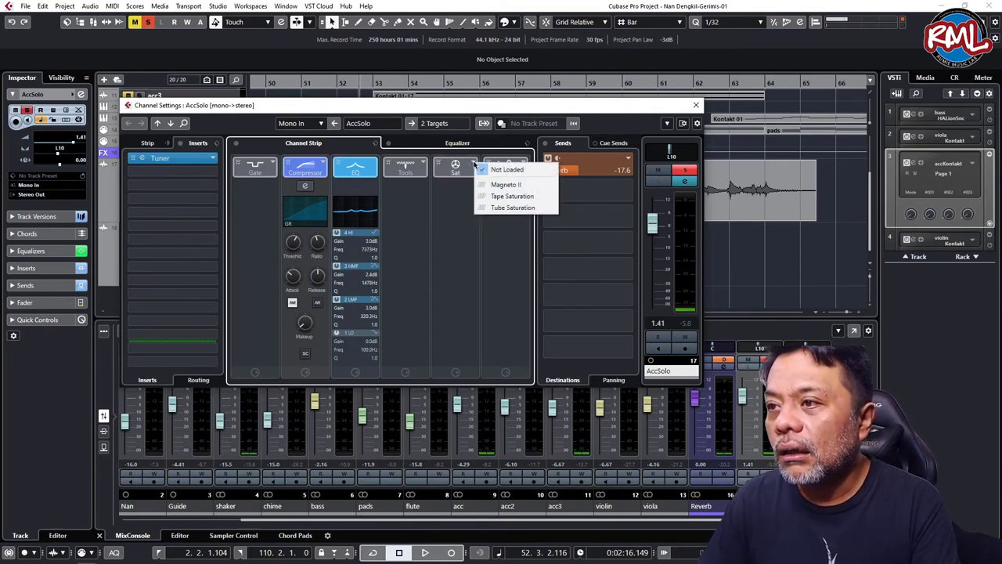
click(426, 164)
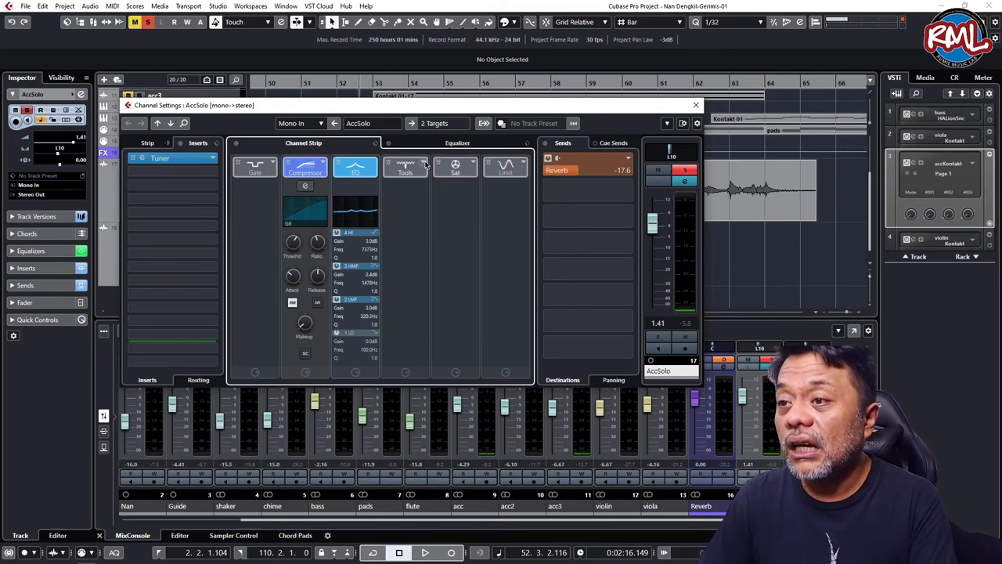
click(424, 163)
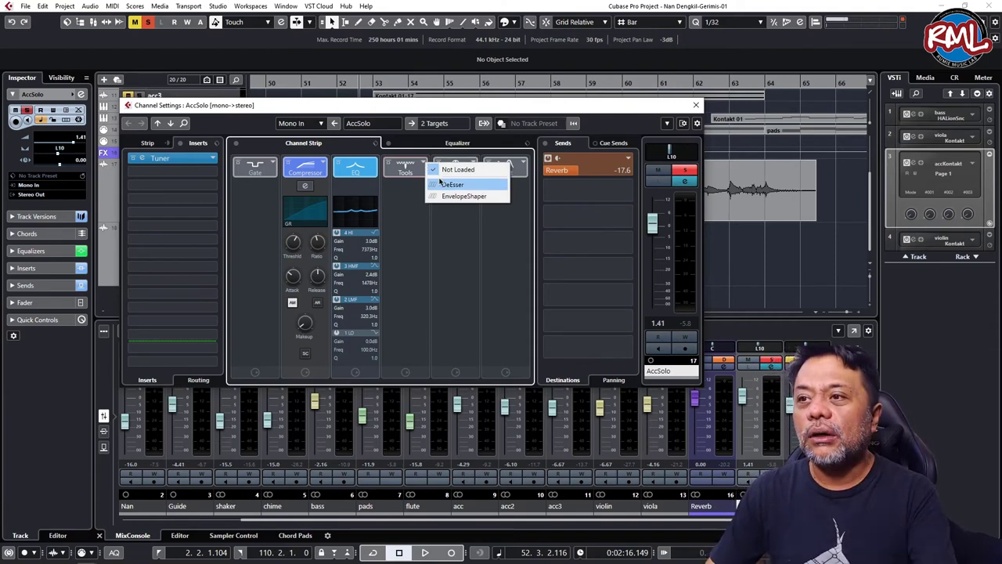
click(247, 248)
Load MonoDelay in the second AccSolo insert slot and raise its low filter to 259.3 Hz while auditioning
click(212, 173)
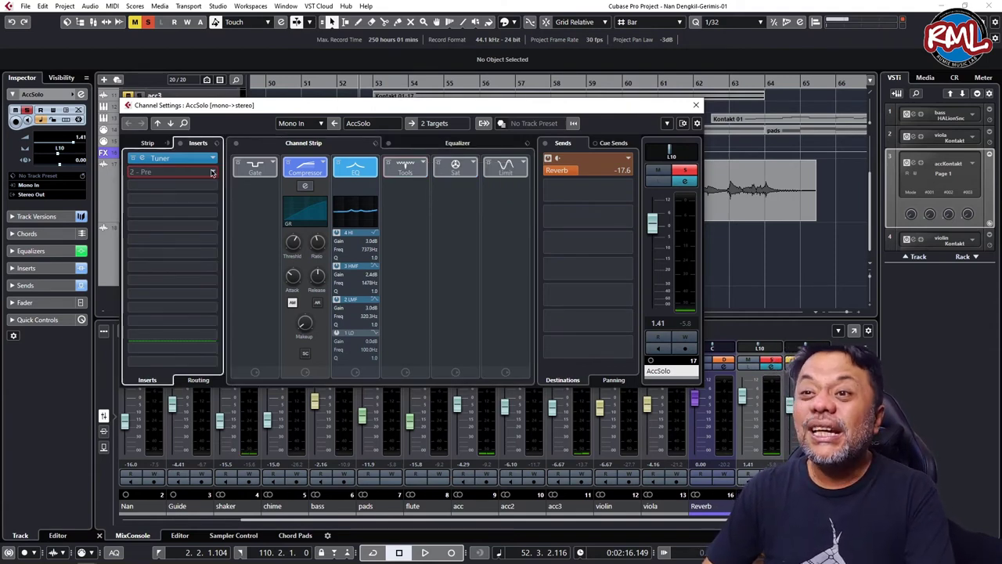
text(delay)
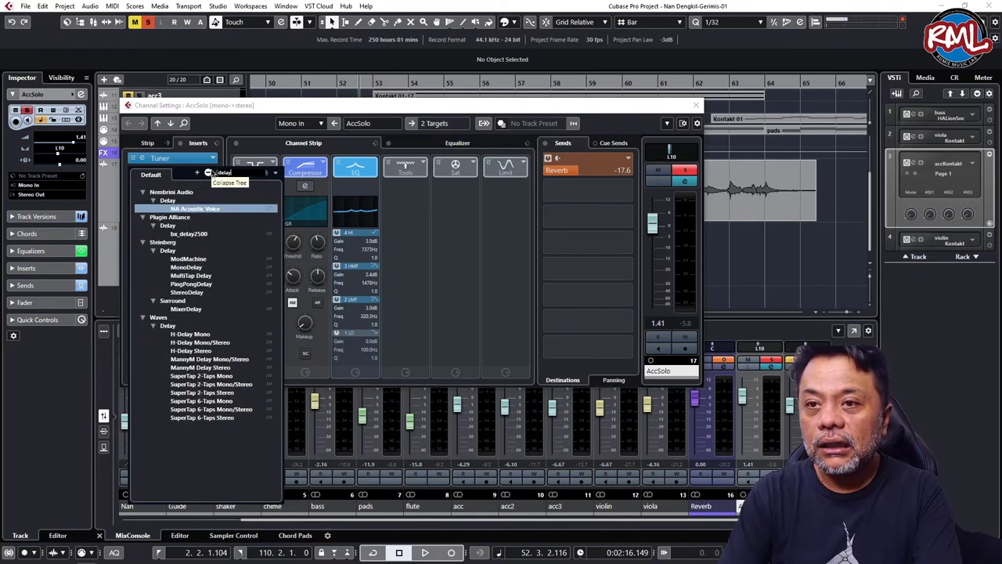
click(208, 267)
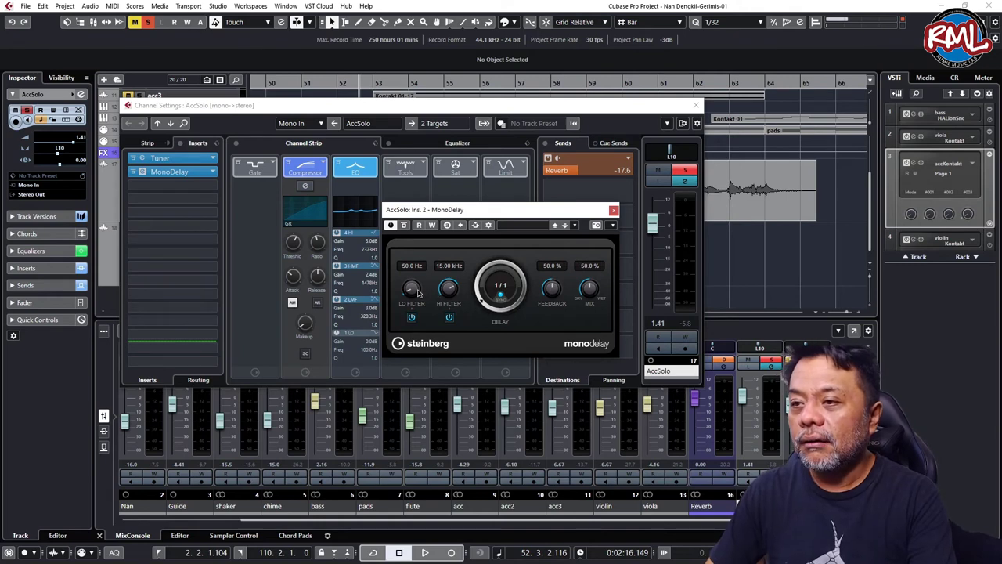
key(space)
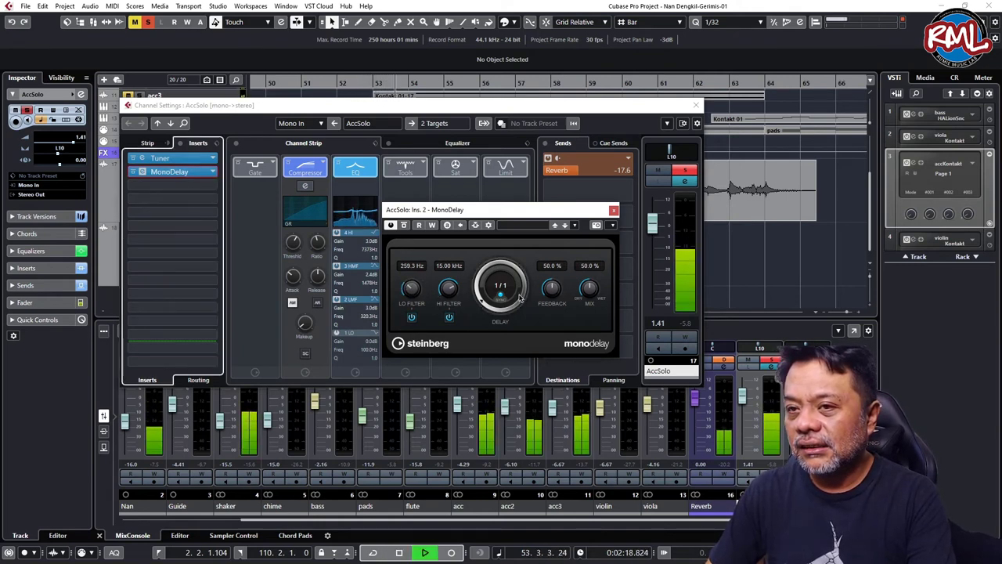
key(space)
Set MonoDelay to a 1/8 delay time, 23.5% feedback, 298.8 Hz low filter and 11.80 kHz high filter
drag(485, 289, 490, 281)
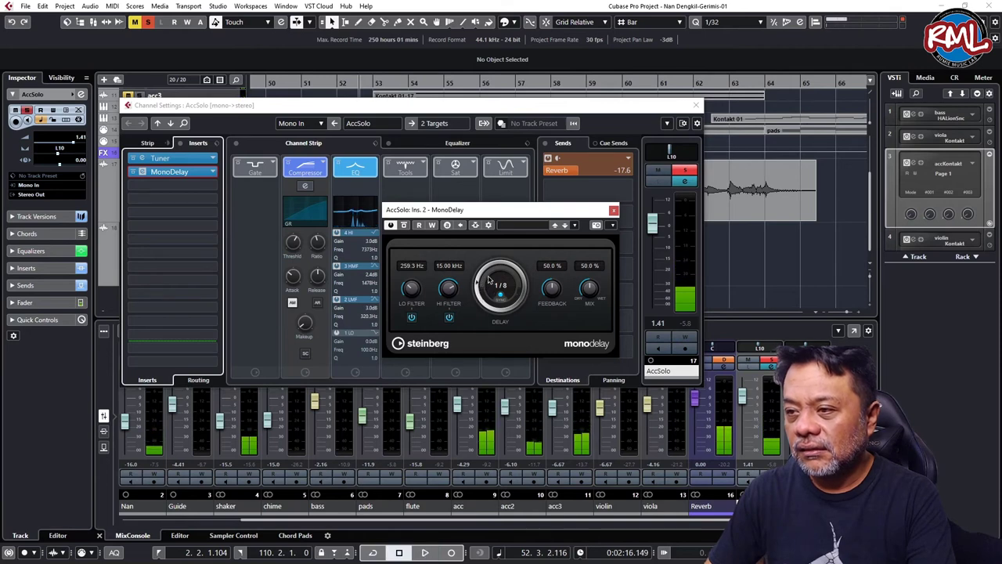
key(space)
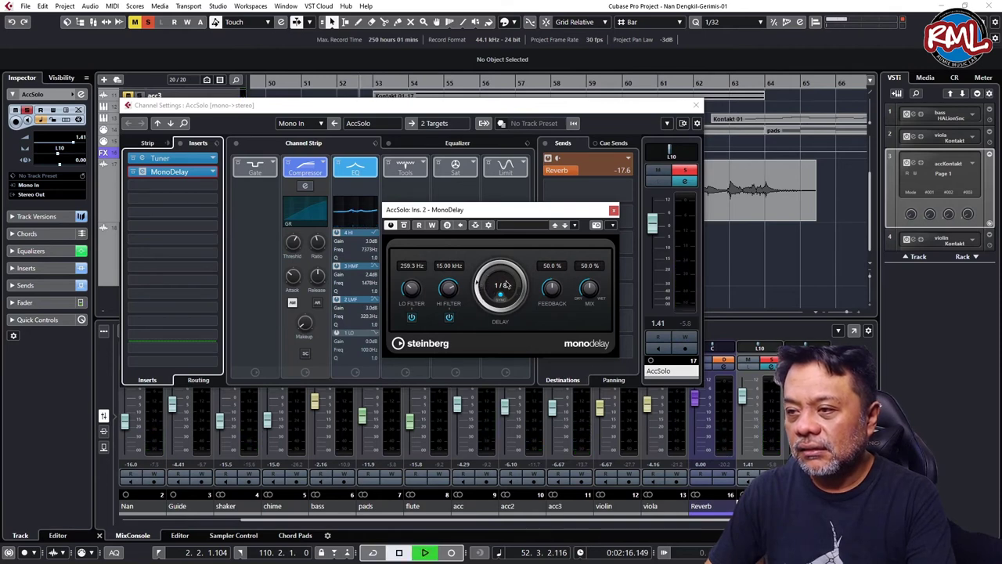
key(space)
drag(483, 286, 482, 290)
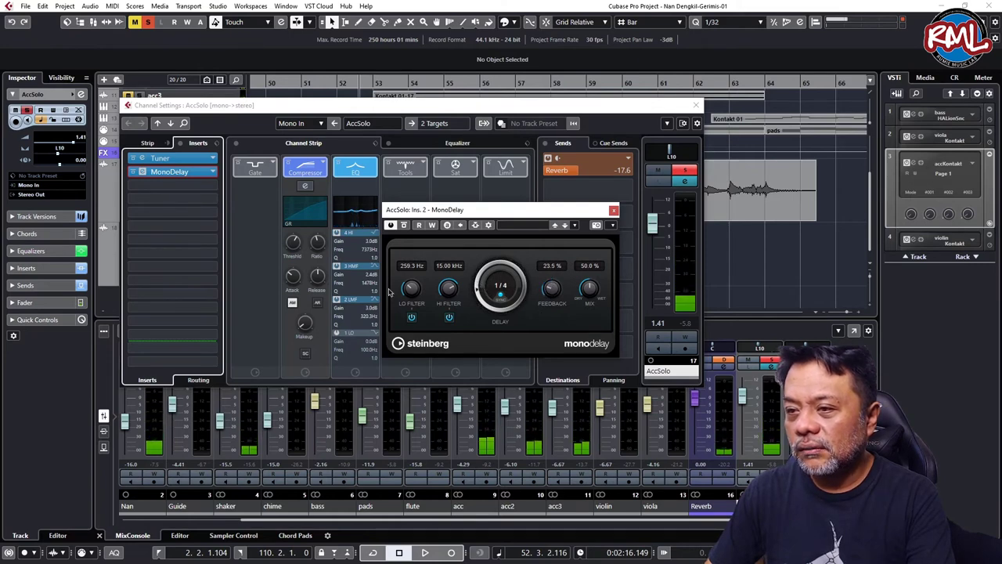
key(space)
drag(448, 289, 407, 295)
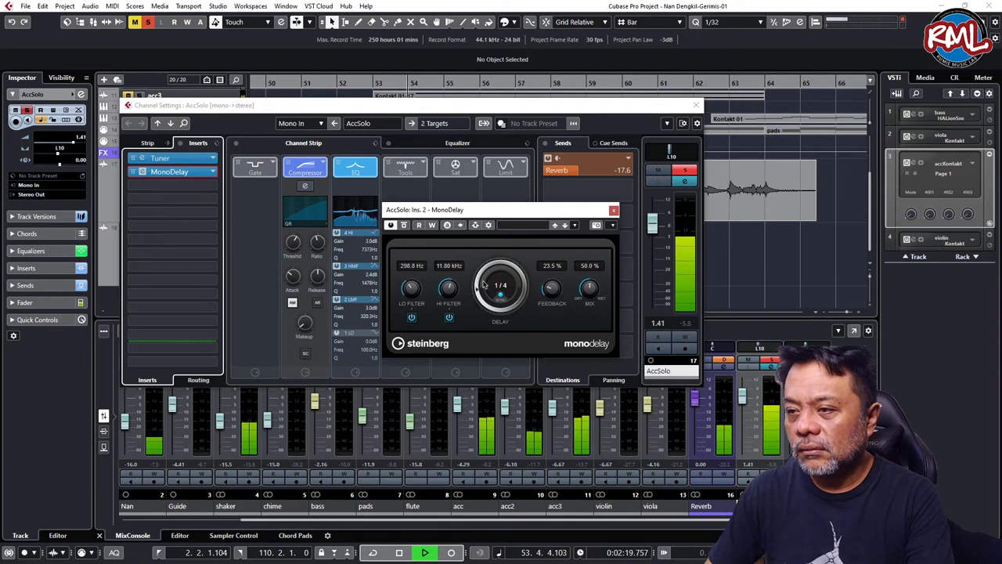
key(space)
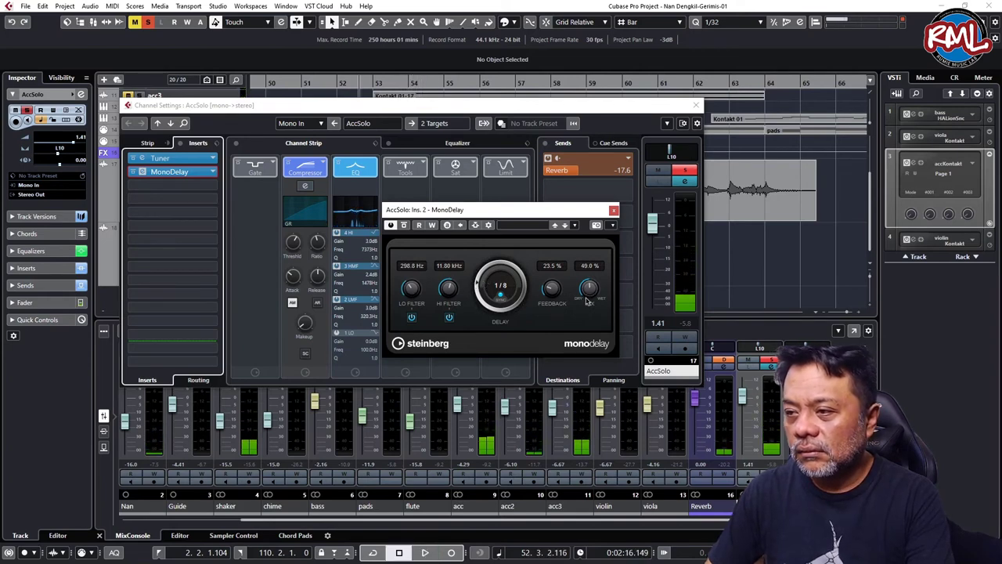
Adjust MonoDelay during playback to 10.0% mix, 42.5% feedback, 208.0 Hz low filter and 12.65 kHz high filter
key(space)
drag(589, 289, 589, 296)
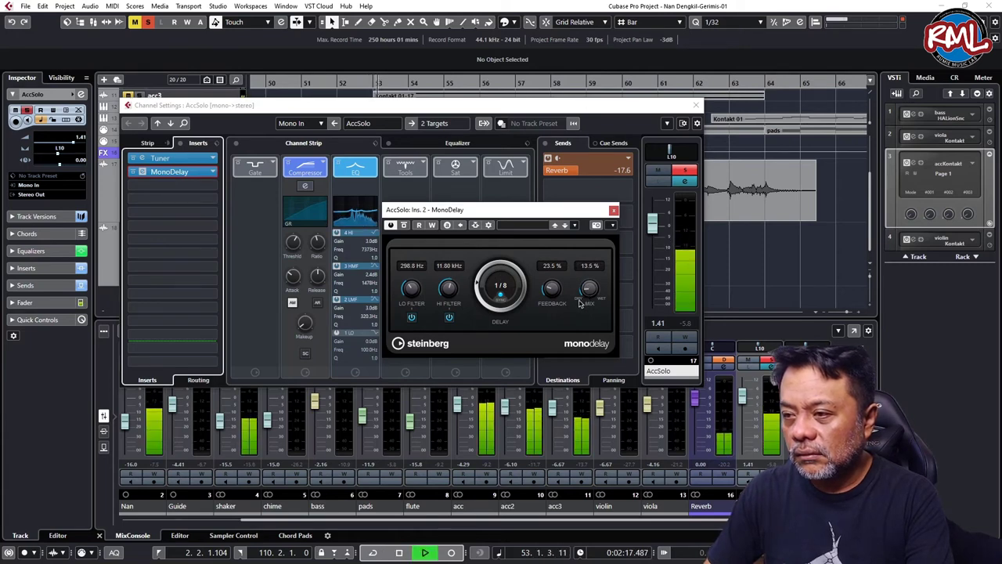
scroll(585, 302, up, 1)
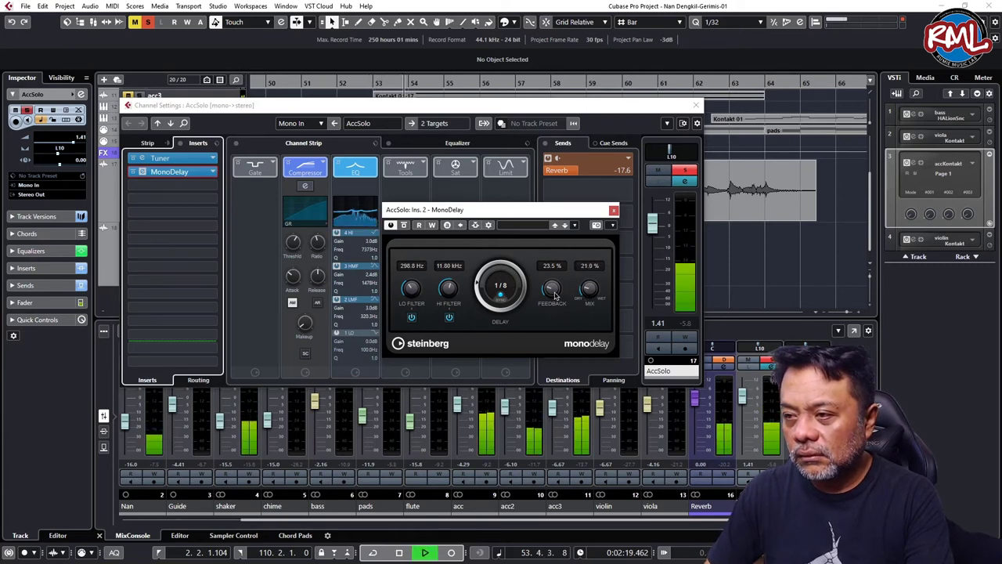
drag(587, 298, 555, 267)
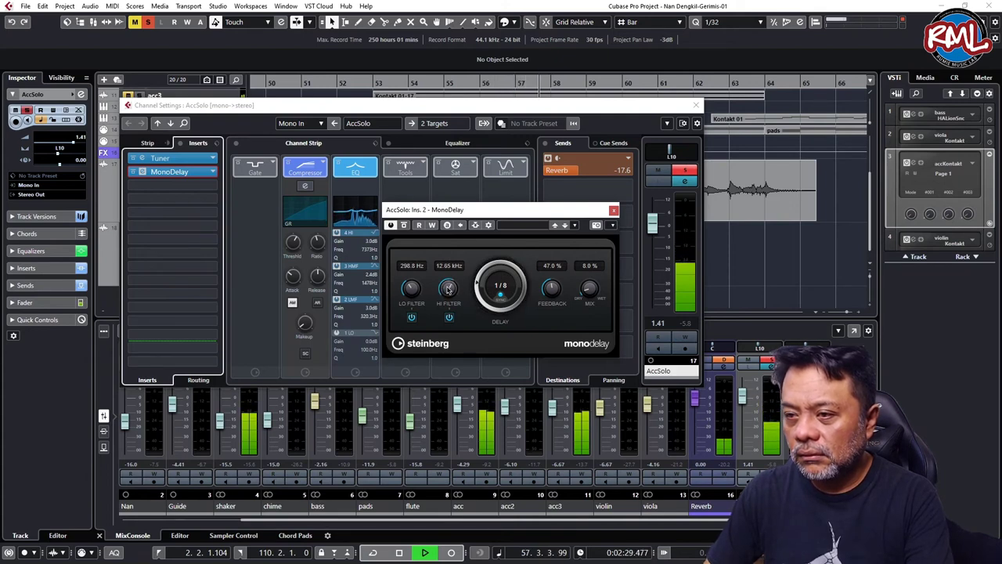
drag(408, 287, 408, 291)
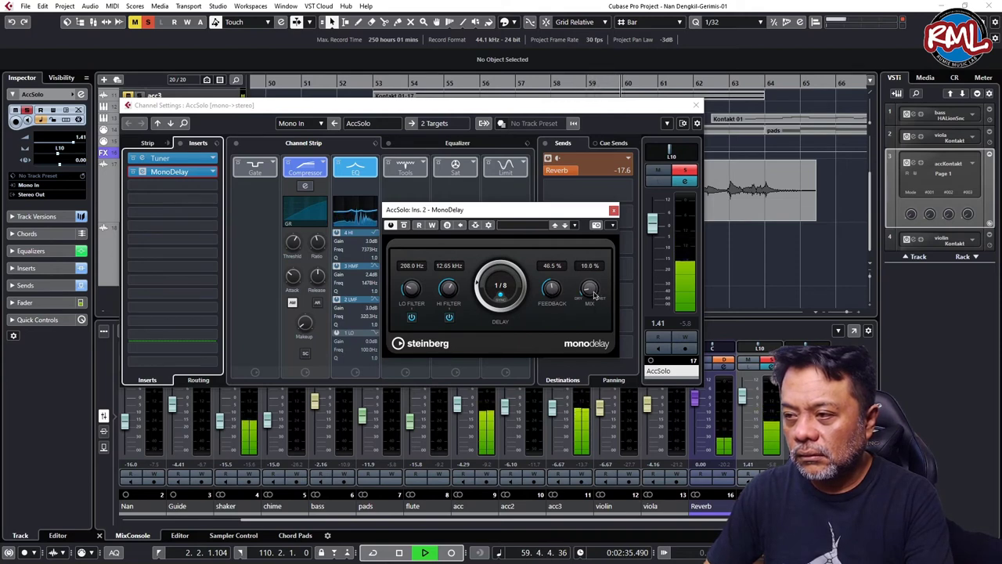
drag(551, 288, 551, 290)
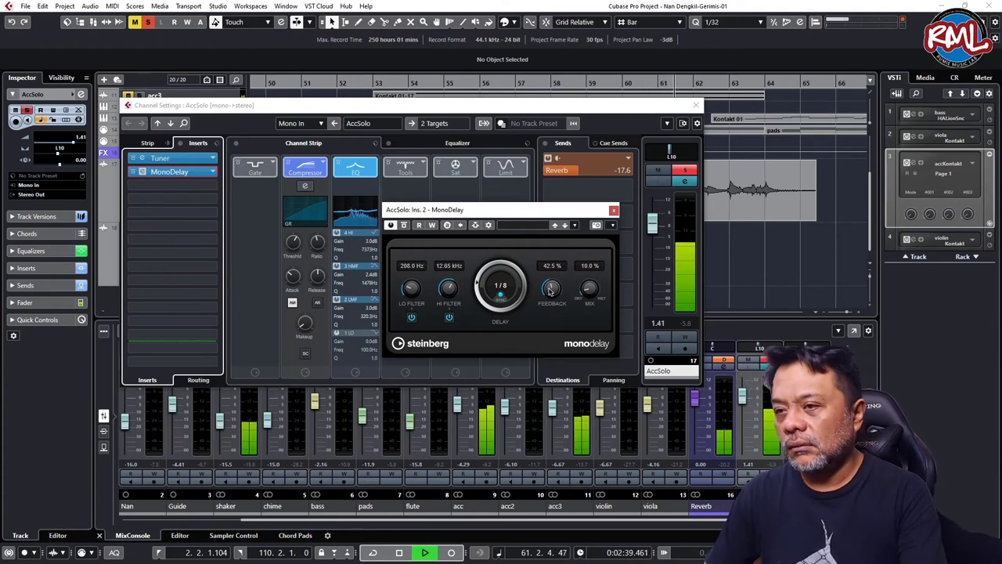
Set the AccSolo Reverb send to -17.4 dB, close MonoDelay, stop playback and unsolo the channel
drag(580, 172, 584, 176)
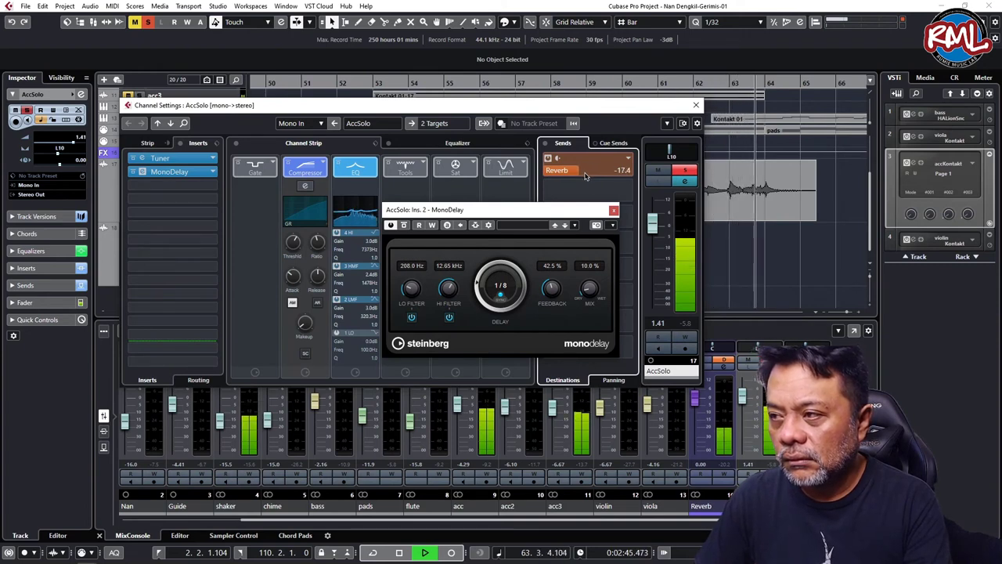
click(613, 211)
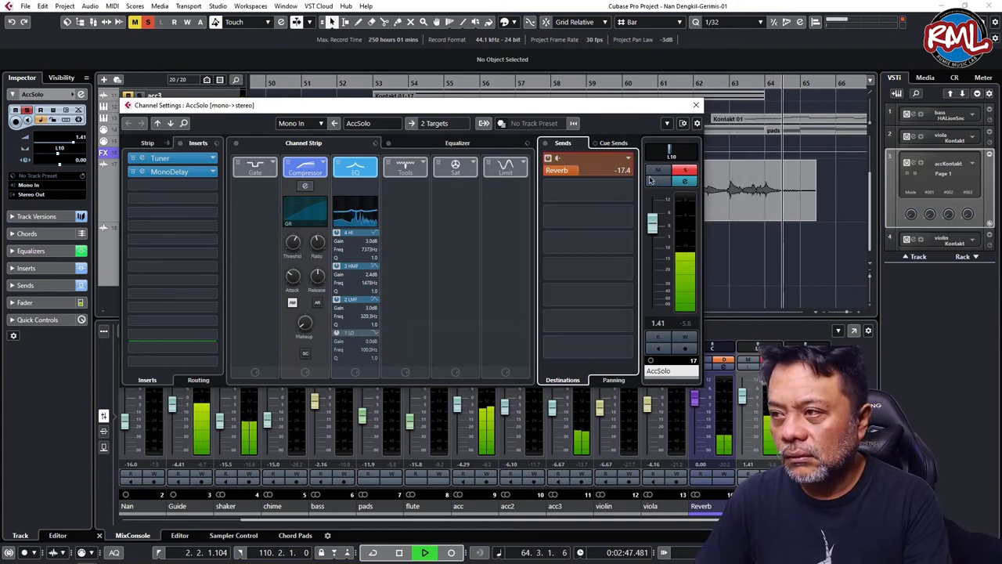
key(space)
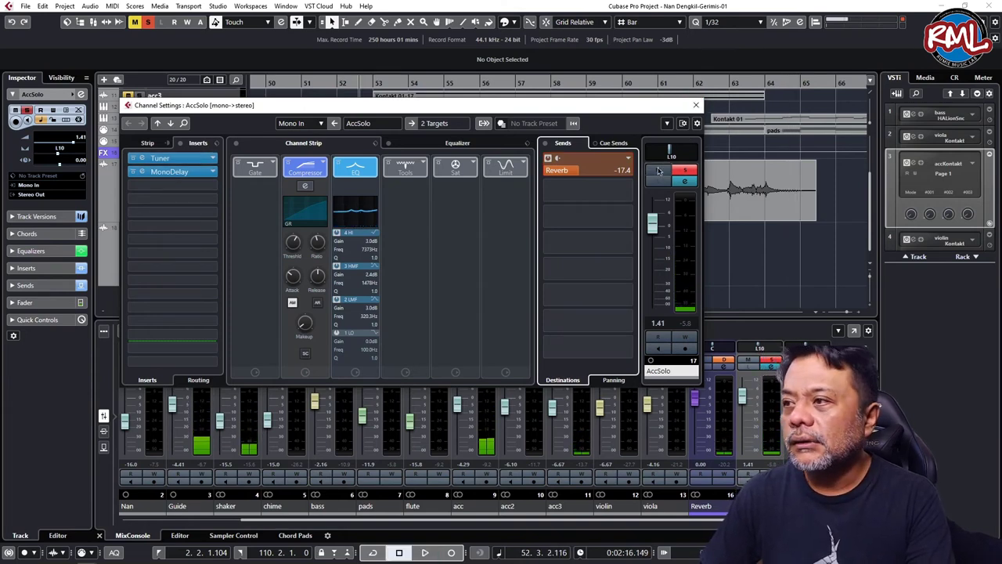
click(684, 169)
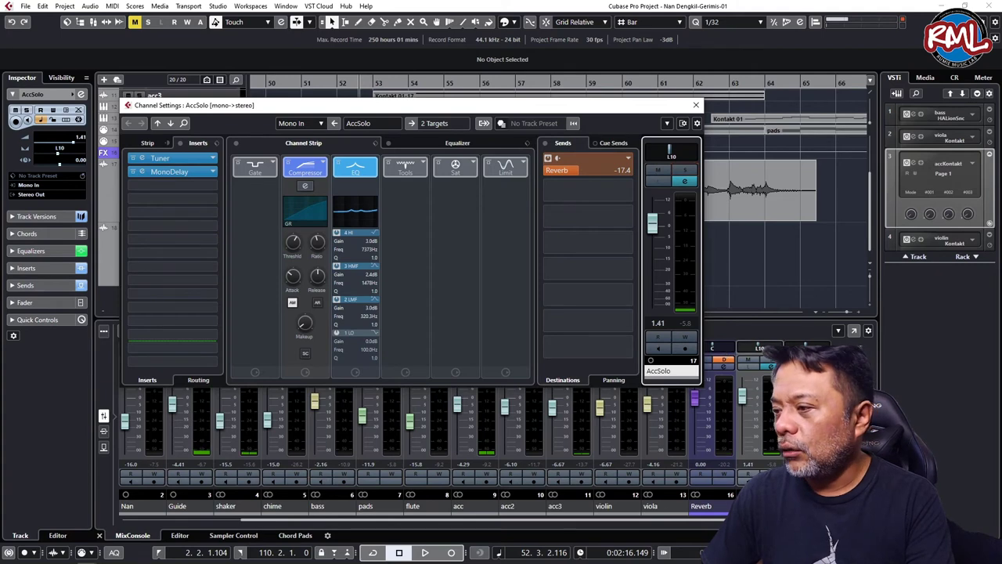
Play the full mix from just before bar 52 and lower the AccSolo fader to -2.48 dB while listening
click(770, 367)
key(space)
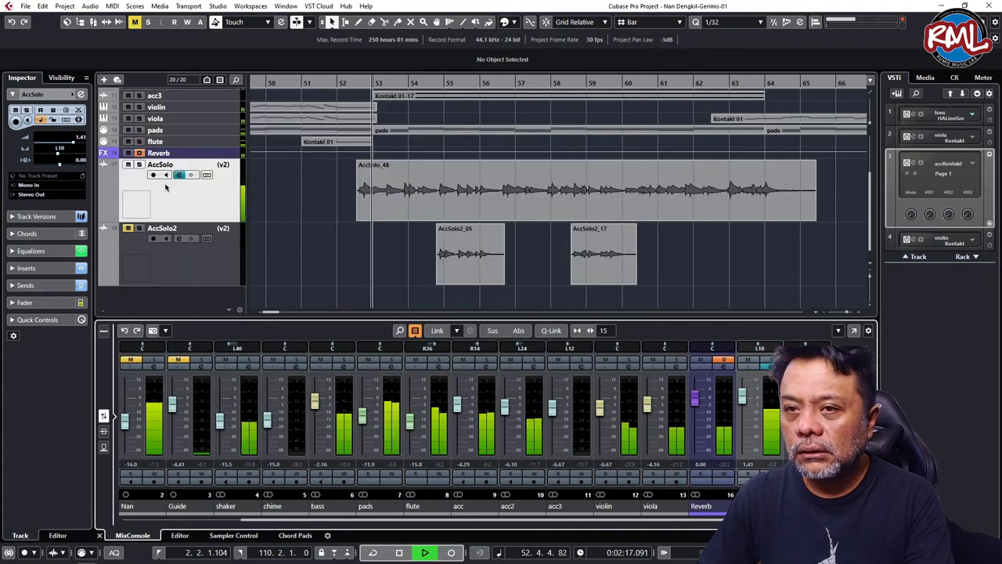
key(space)
click(333, 83)
key(space)
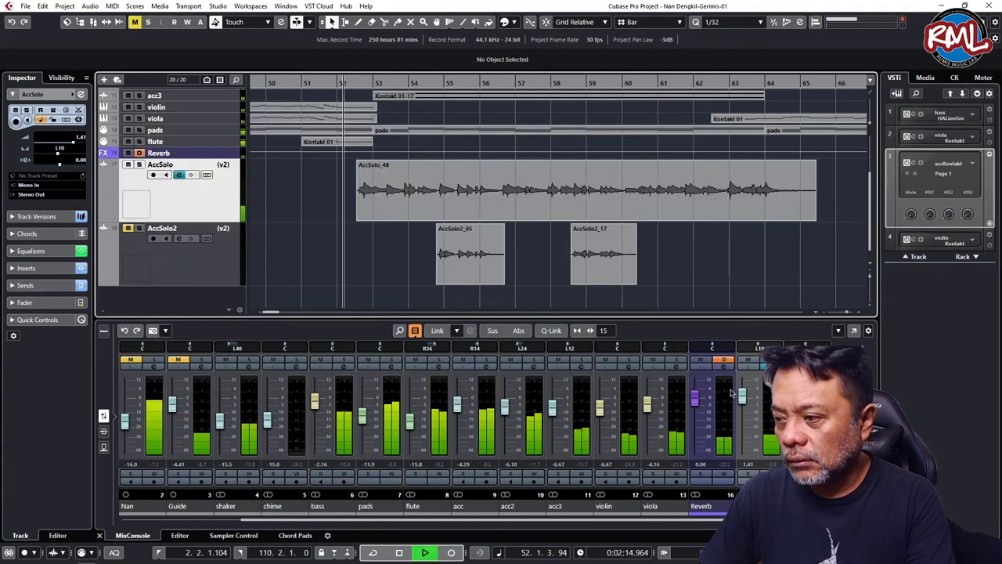
drag(745, 400, 753, 405)
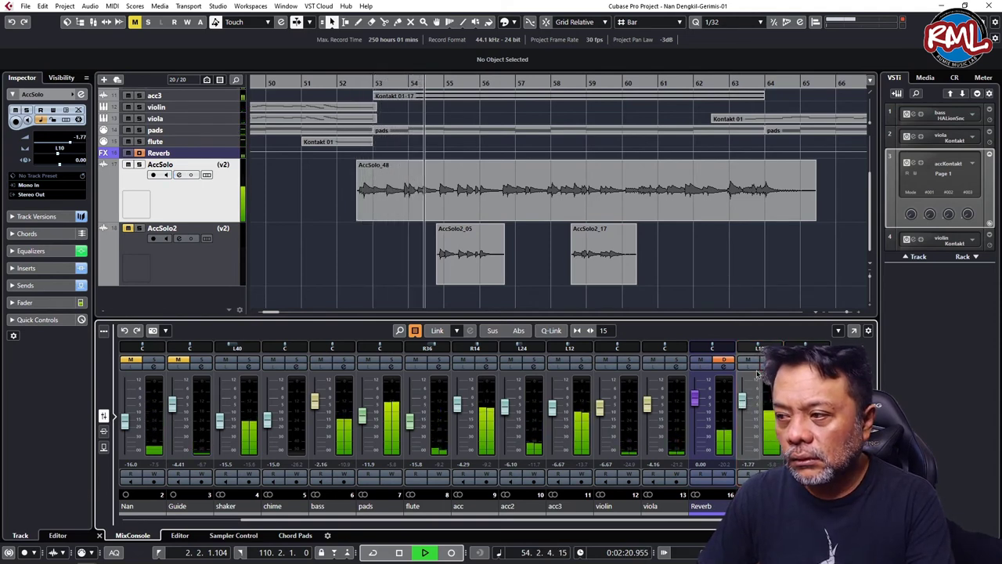
key(e)
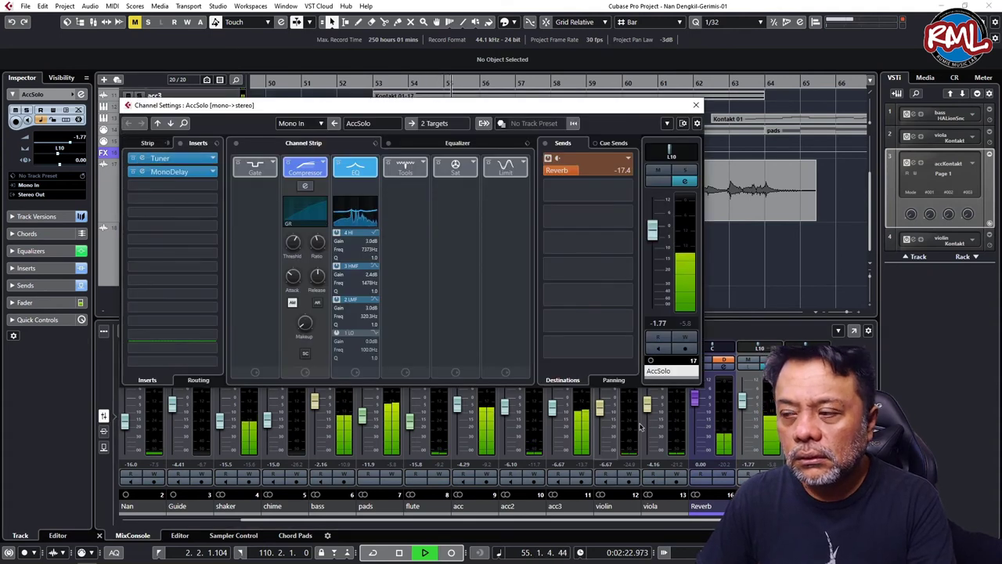
drag(753, 407, 748, 409)
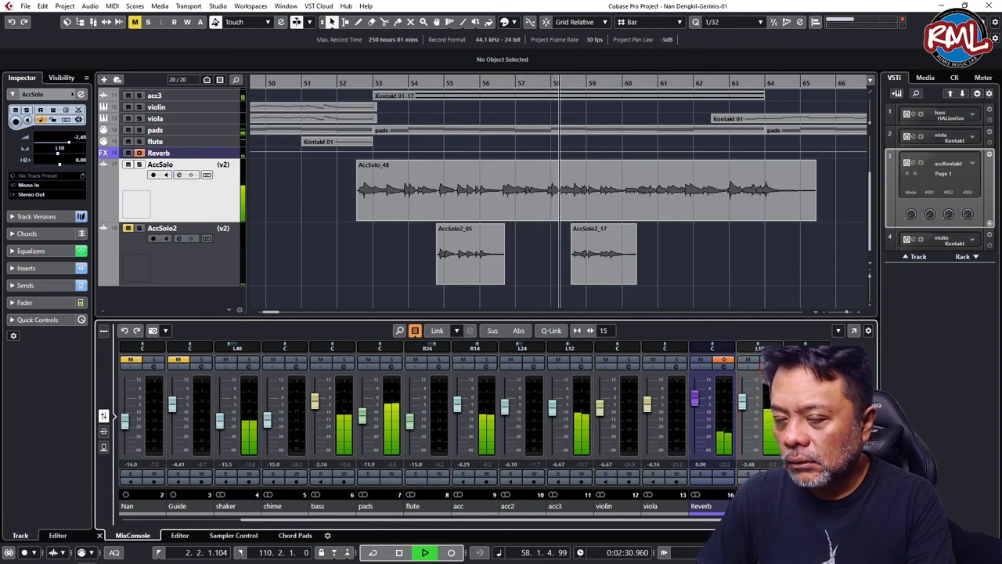
Review the AccSolo MonoDelay and raise the channel's Reverb send to -16.2 dB during playback, then close both windows and stop
click(179, 174)
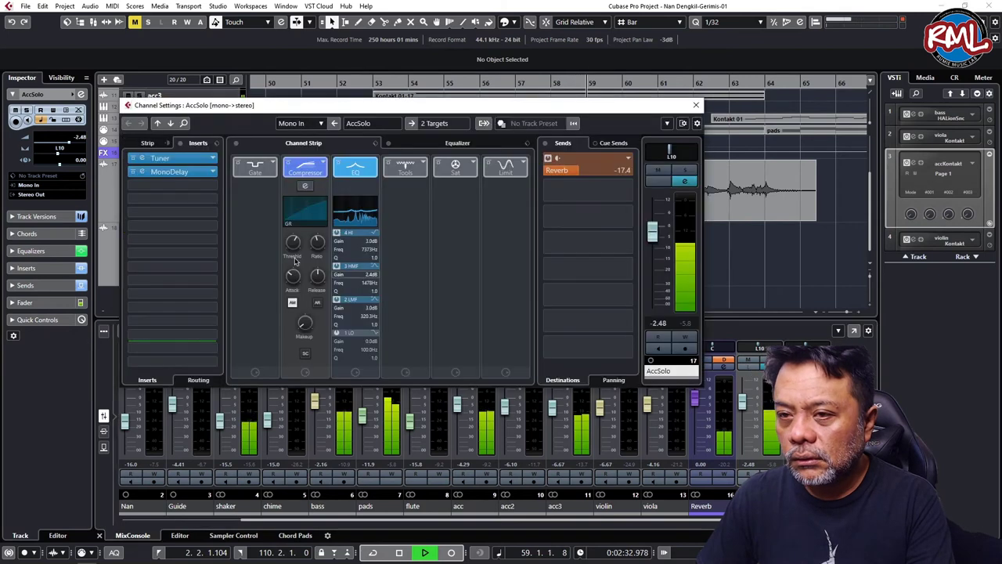
click(170, 171)
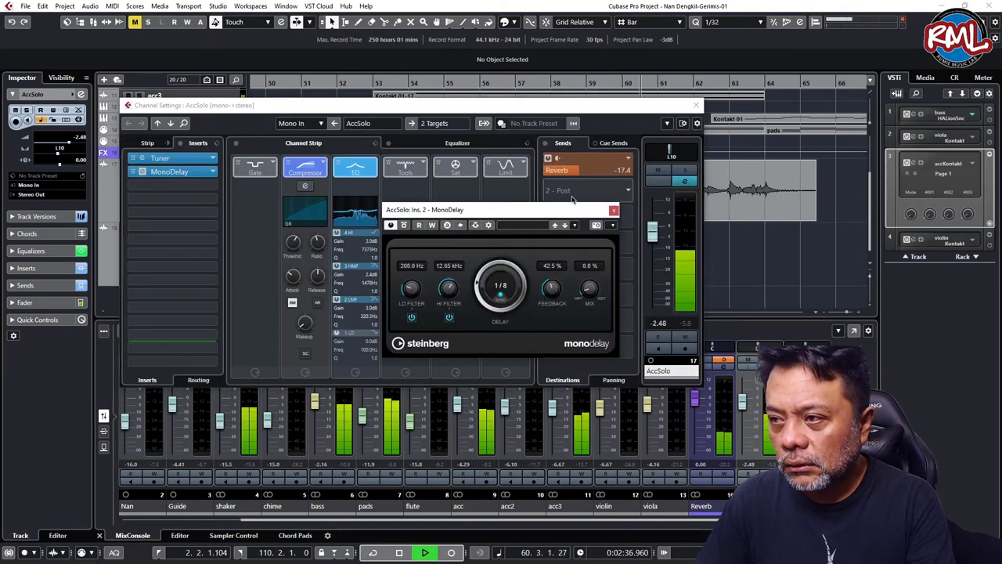
drag(575, 173, 581, 173)
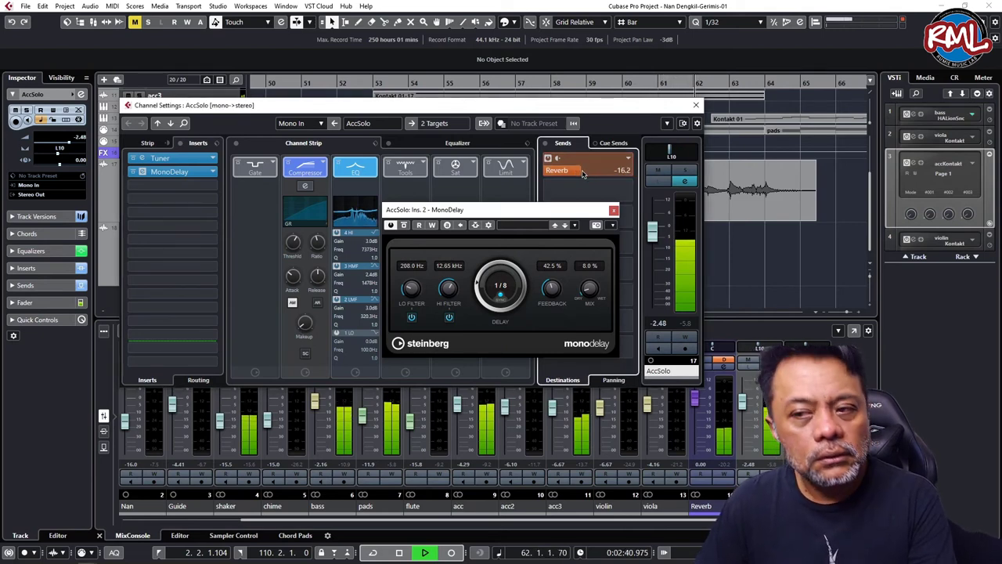
click(613, 211)
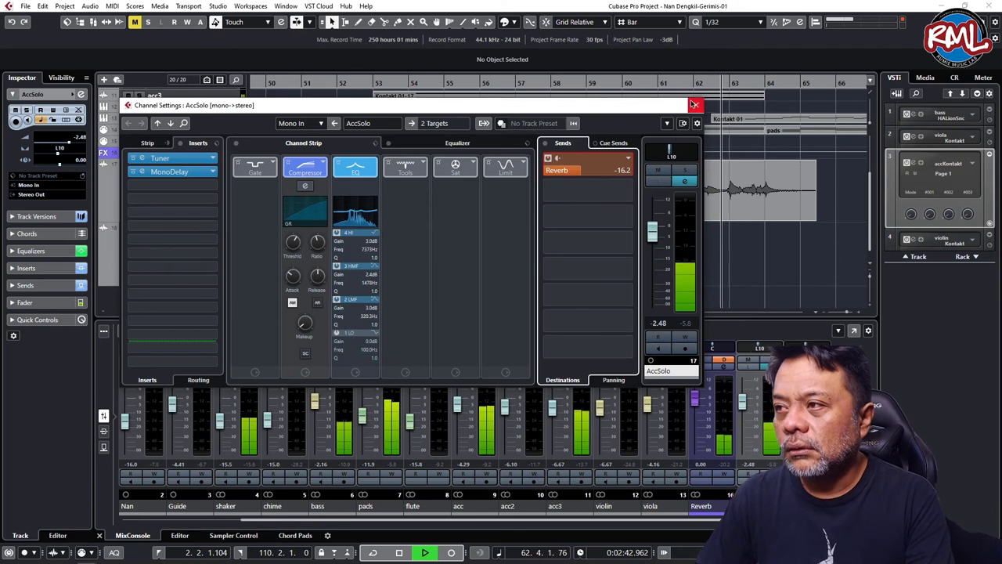
click(696, 105)
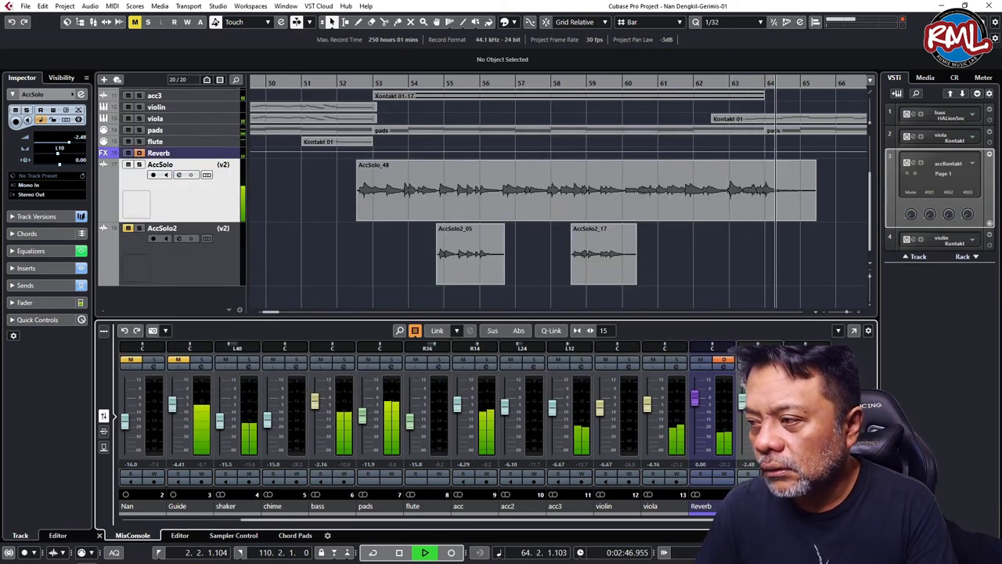
key(space)
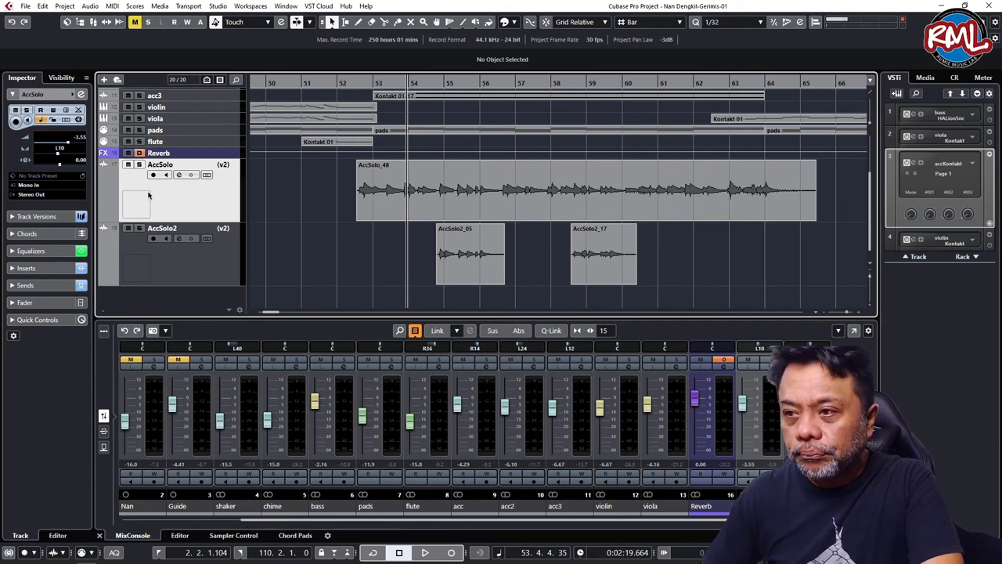
Play the full mix through the solo section from bar 50, set the AccSolo fader to -3.42 dB and stop playback
click(189, 175)
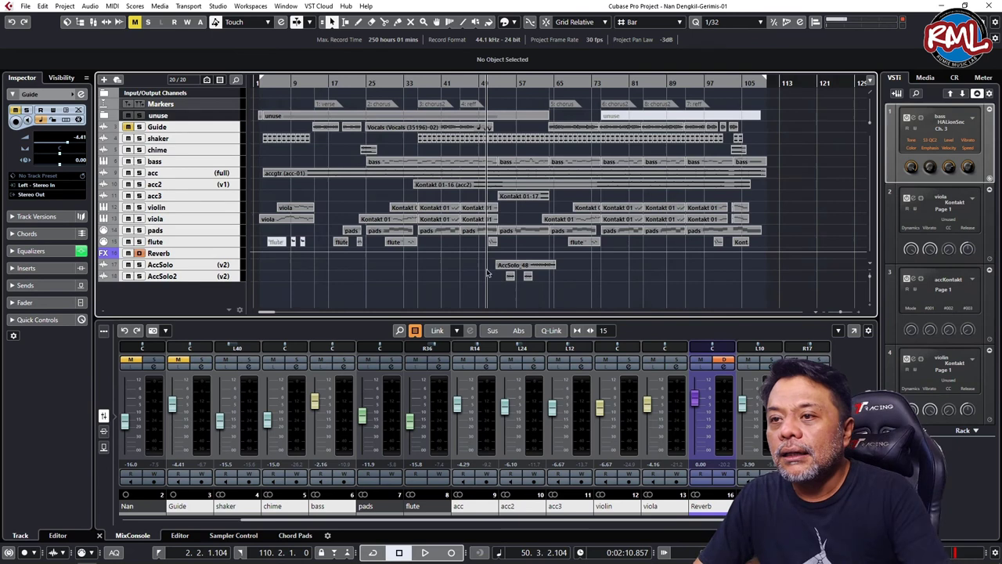
key(space)
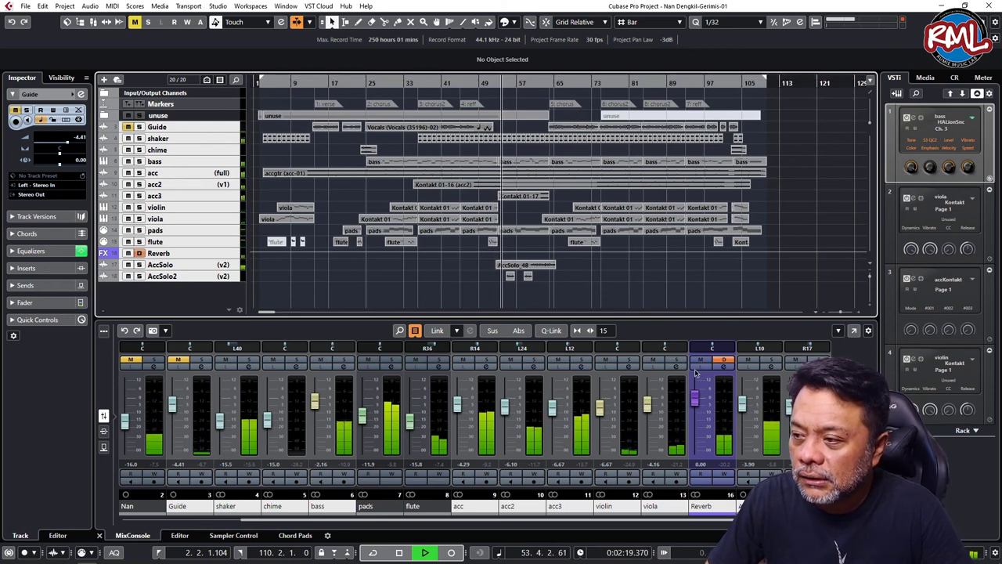
drag(743, 408, 742, 407)
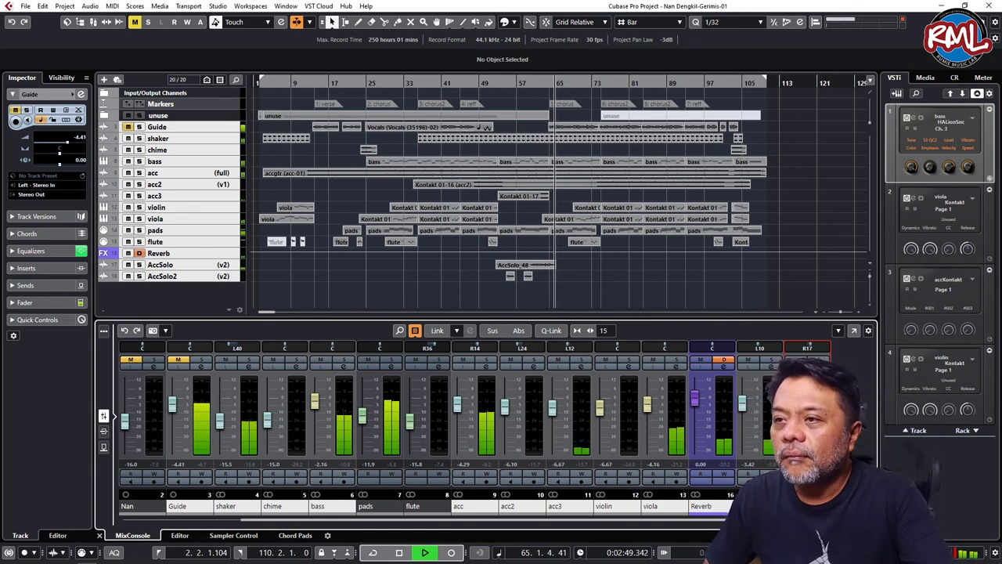
key(space)
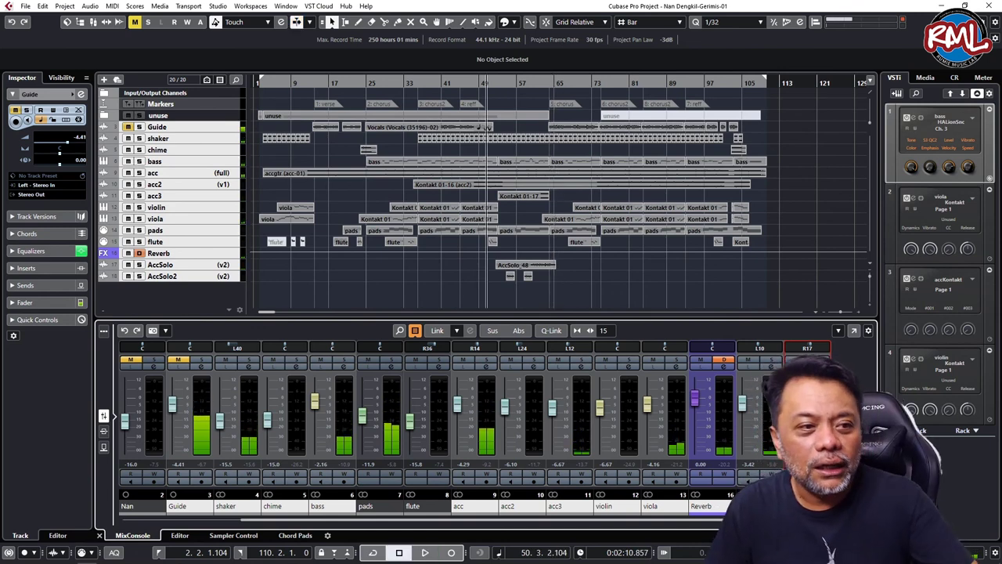